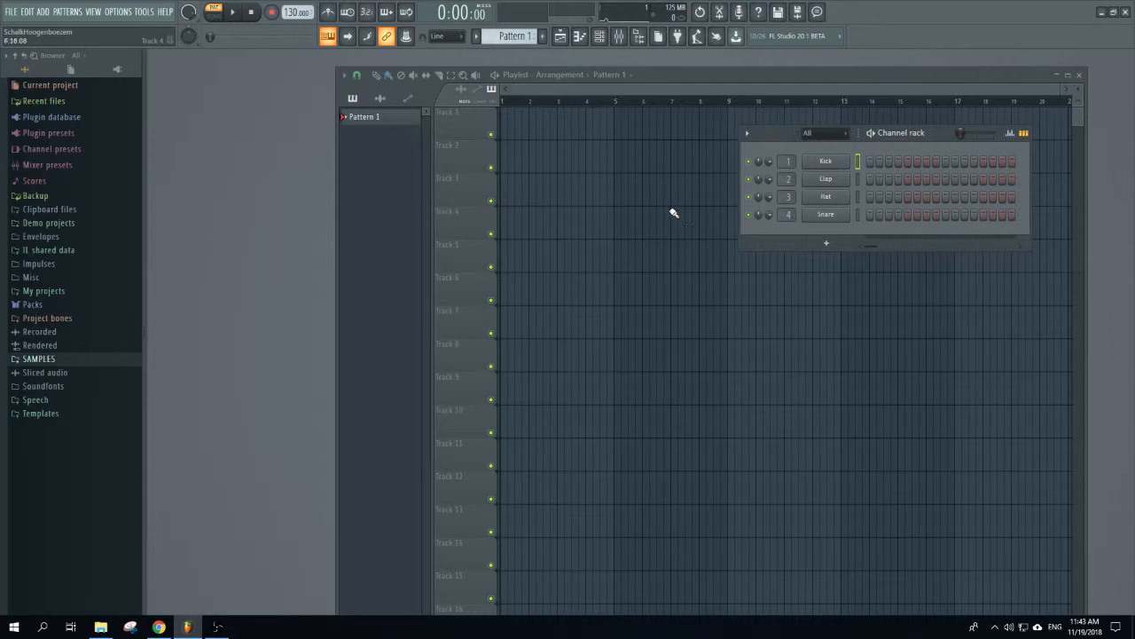
- Shrink the Playlist window and place the Channel rack clear of it, to the left of the Mixer
drag(946, 134, 401, 198)
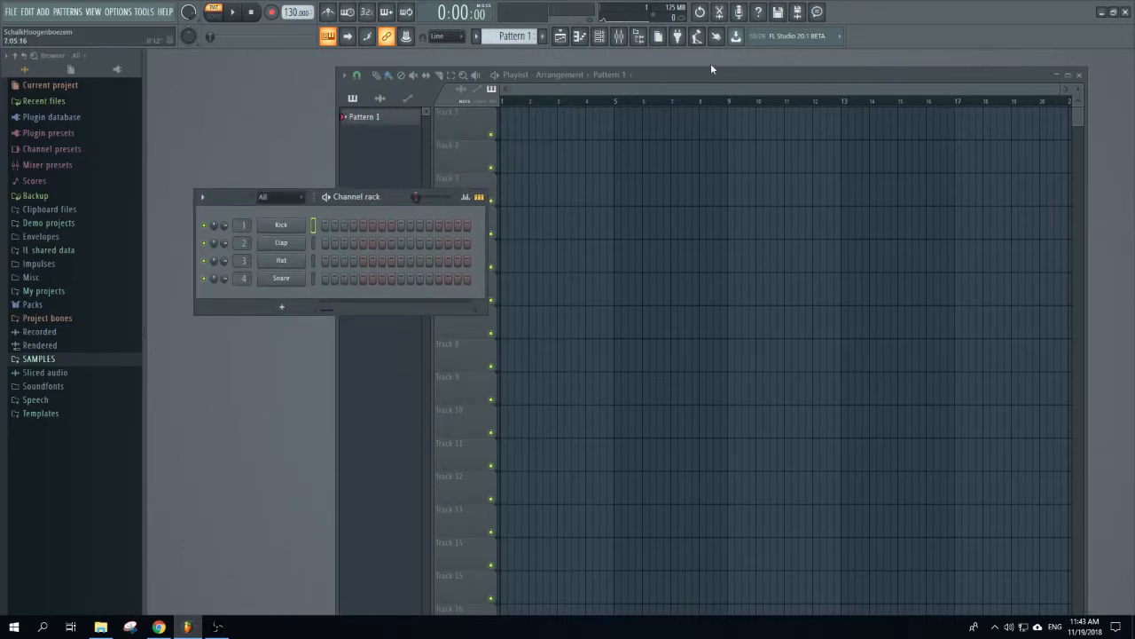
drag(335, 70, 447, 309)
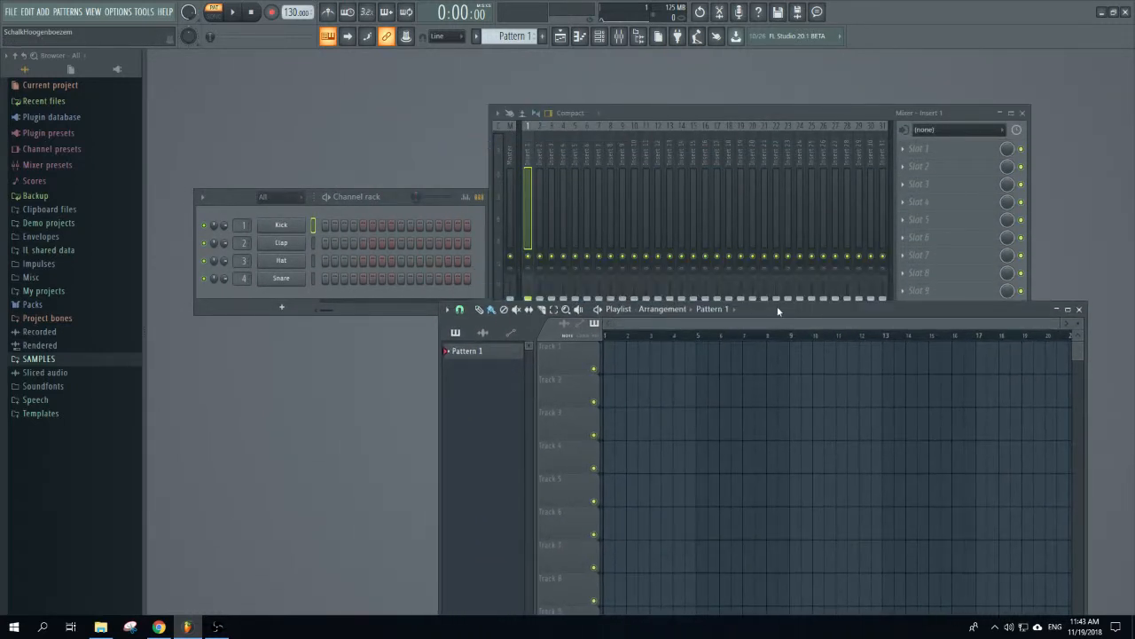
drag(778, 309, 730, 216)
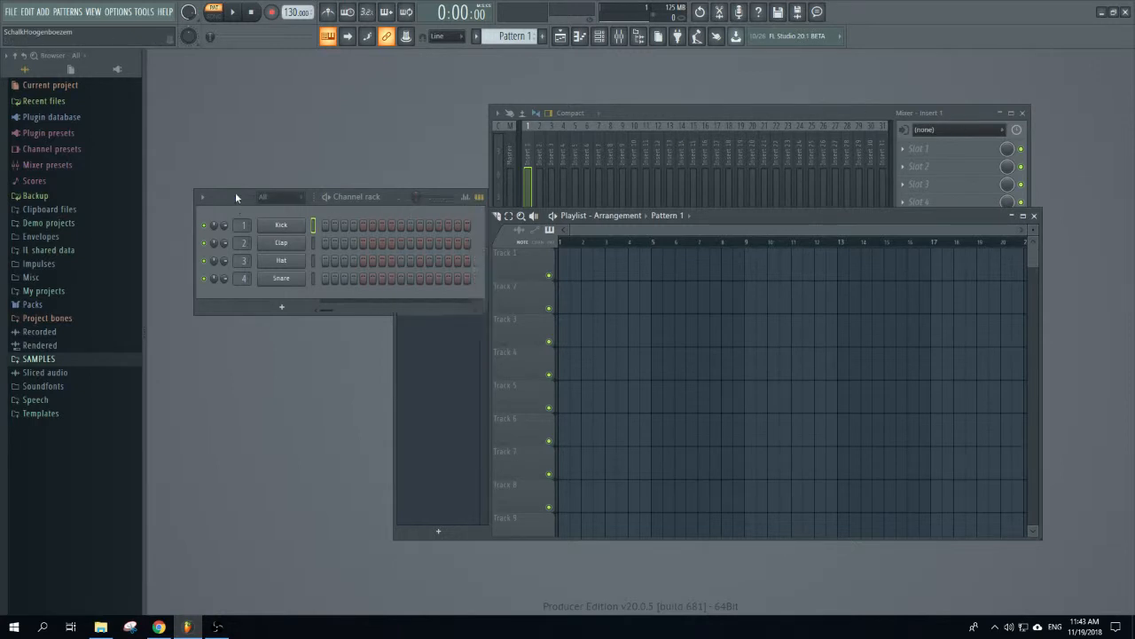
drag(236, 196, 189, 86)
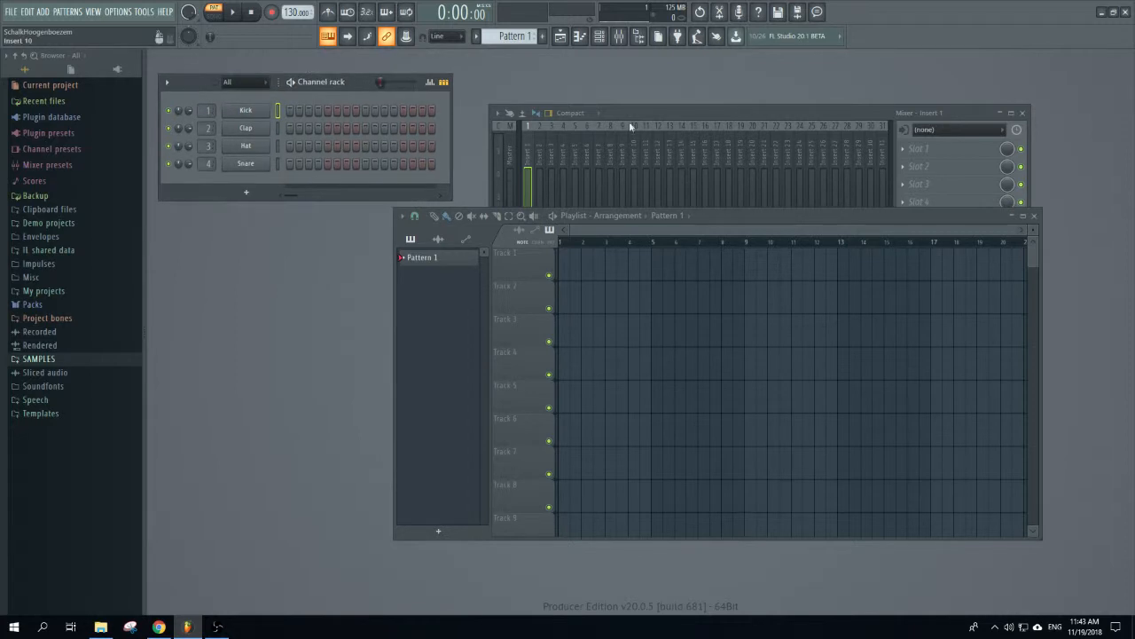
- Reposition the Mixer and Playlist windows, bringing the Mixer in front of the Playlist
drag(629, 115, 633, 85)
click(413, 232)
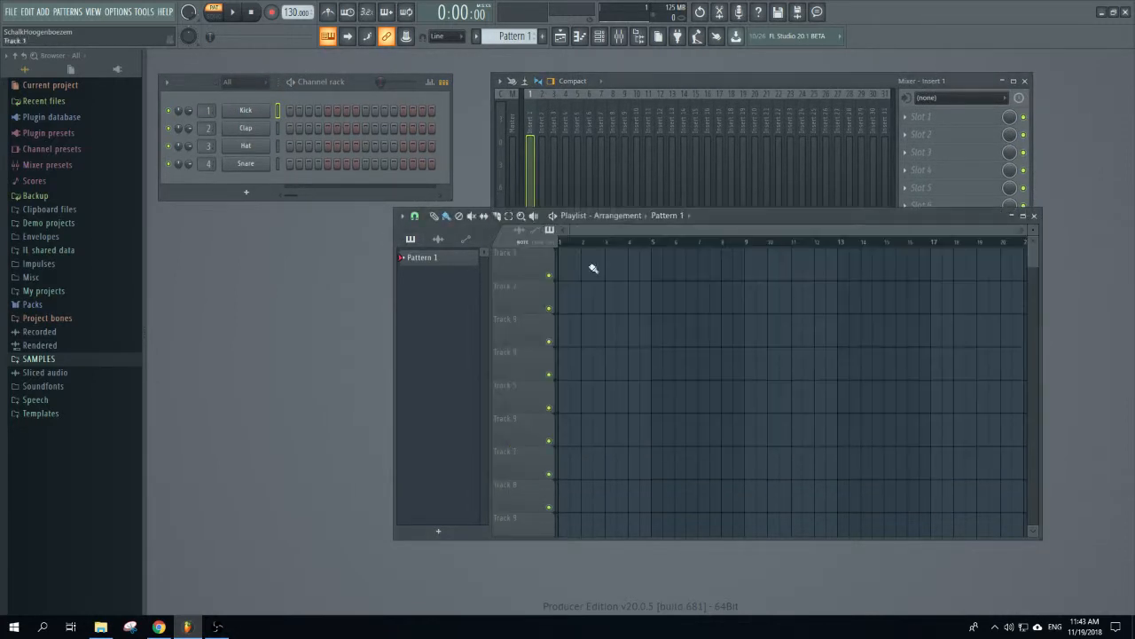
drag(737, 216, 703, 226)
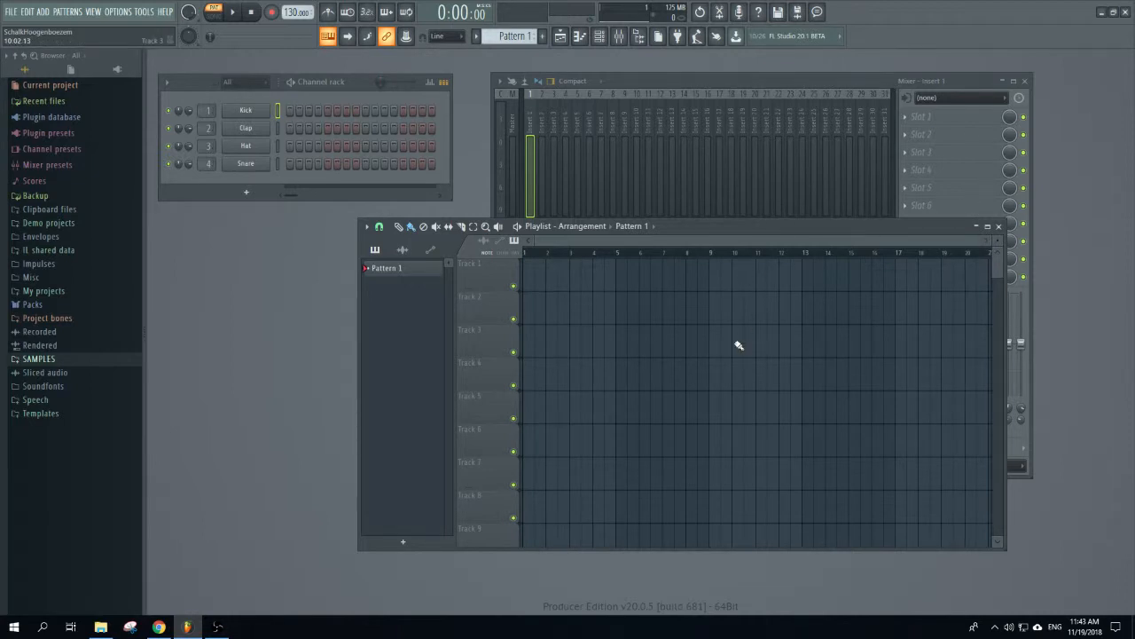
click(808, 83)
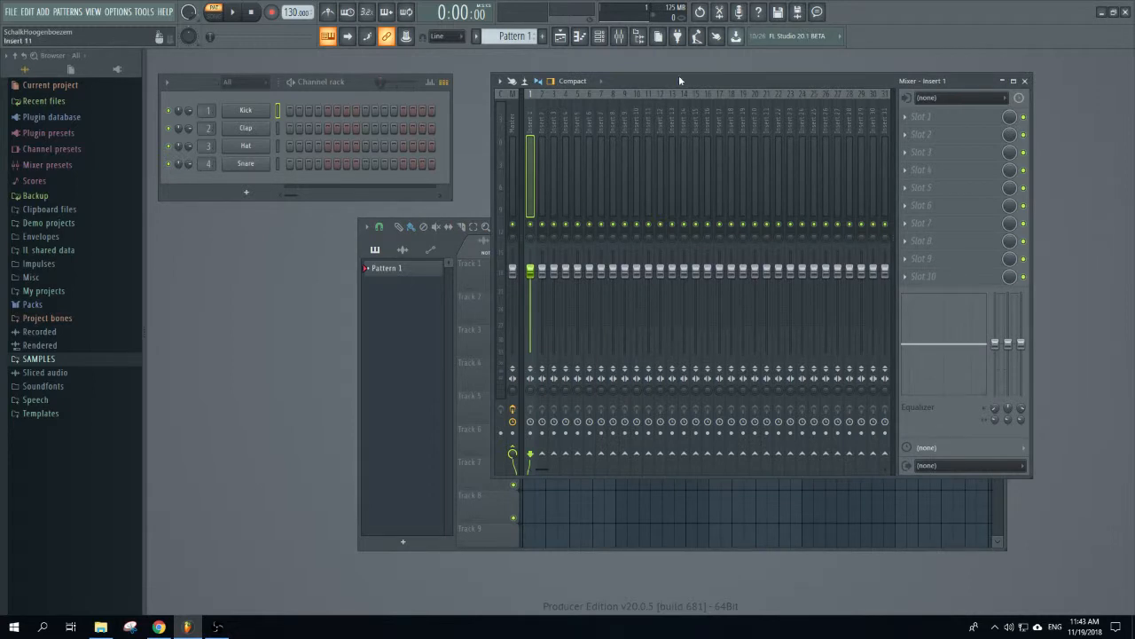
drag(680, 80, 696, 118)
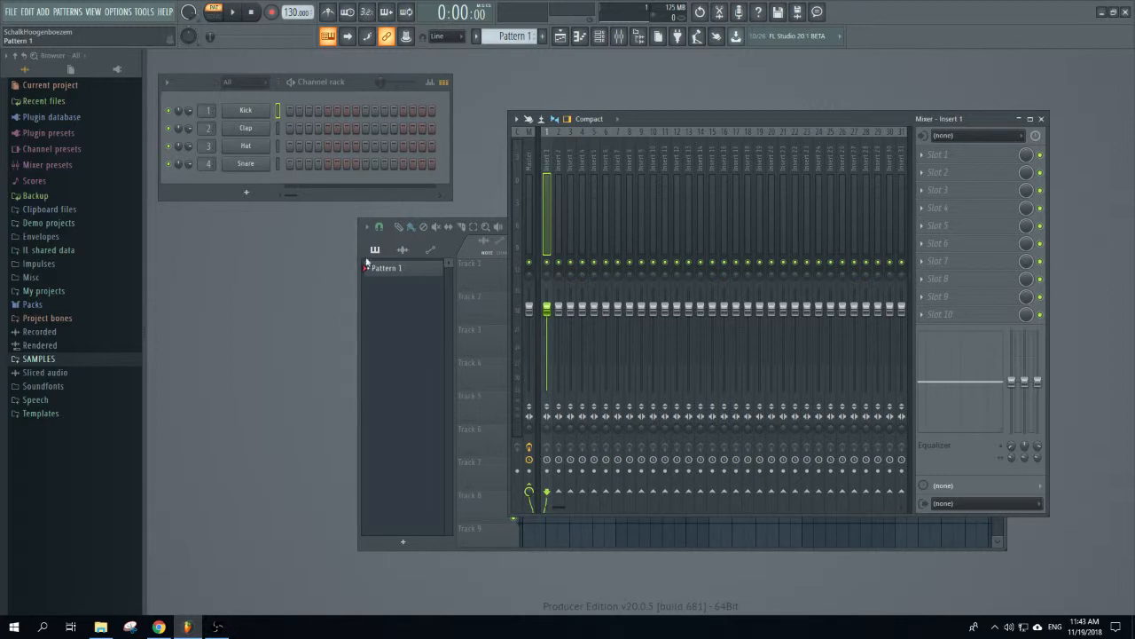
- Move the Channel rack over the Mixer, try to resize it from its corner, and move it back beside the Mixer
key(F6)
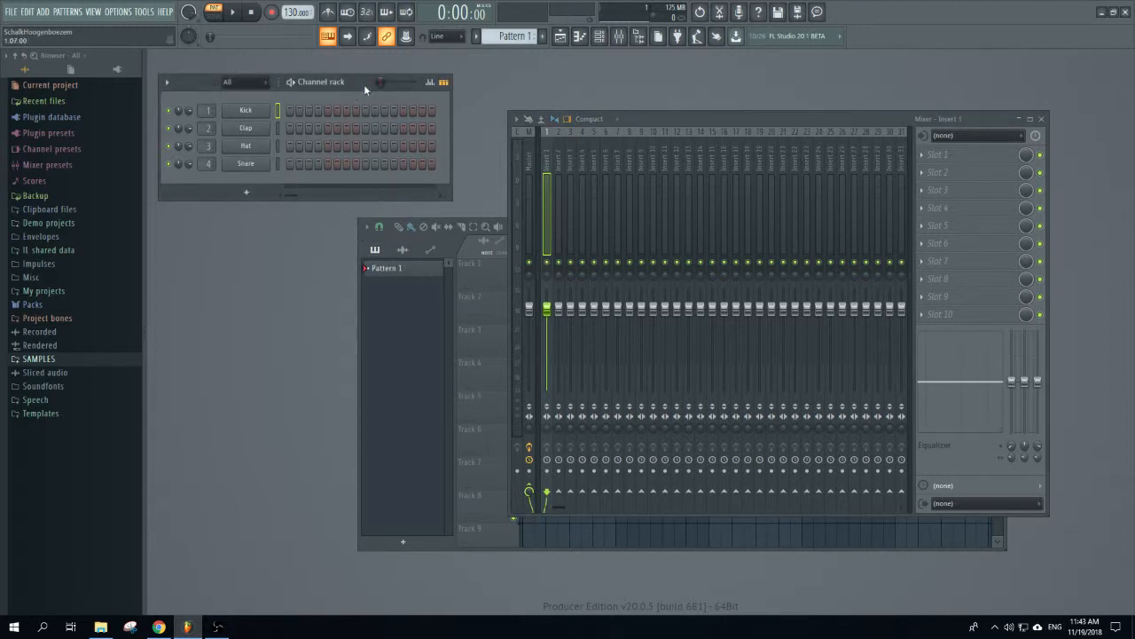
drag(353, 83, 675, 167)
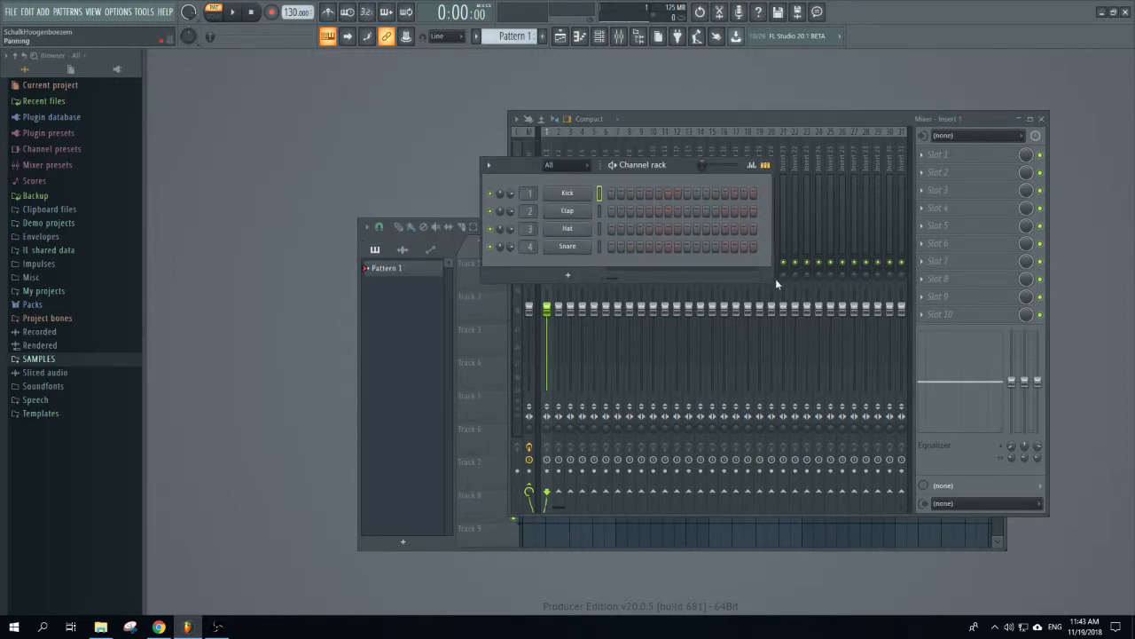
drag(773, 282, 795, 318)
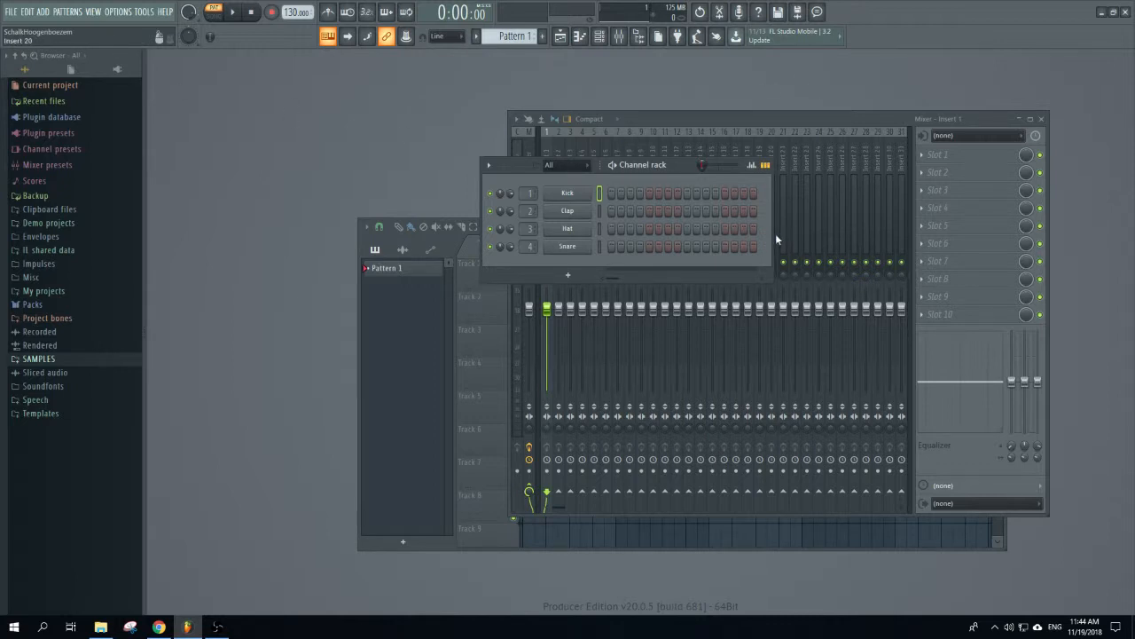
drag(501, 171, 179, 67)
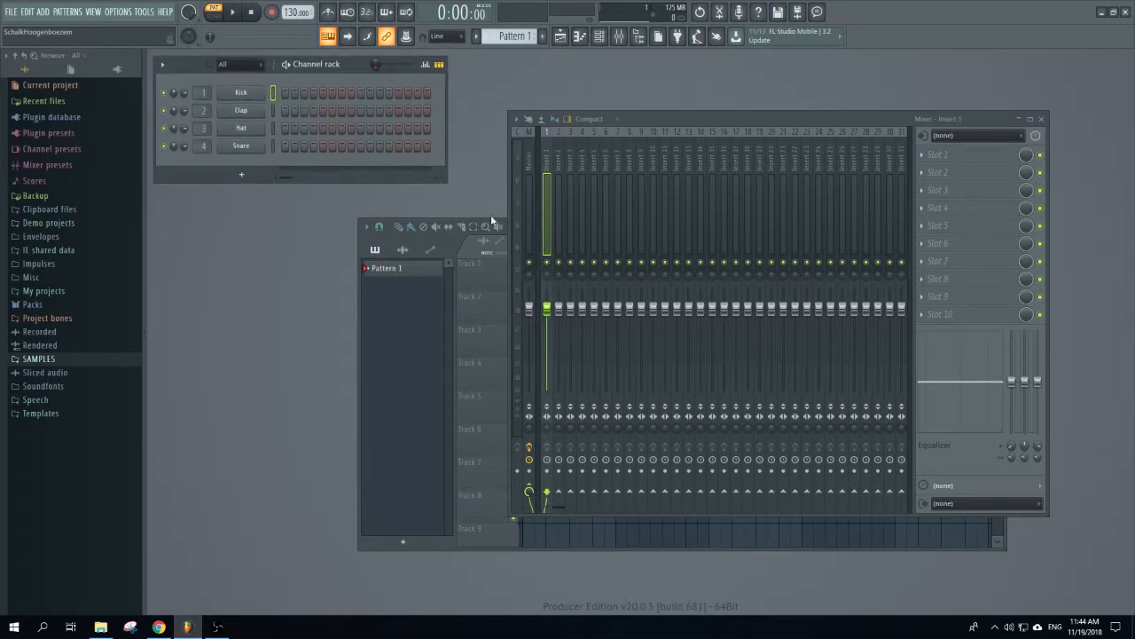
- Shift the Mixer slightly toward the Channel rack and place the Playlist in front of its lower part
drag(715, 121, 681, 100)
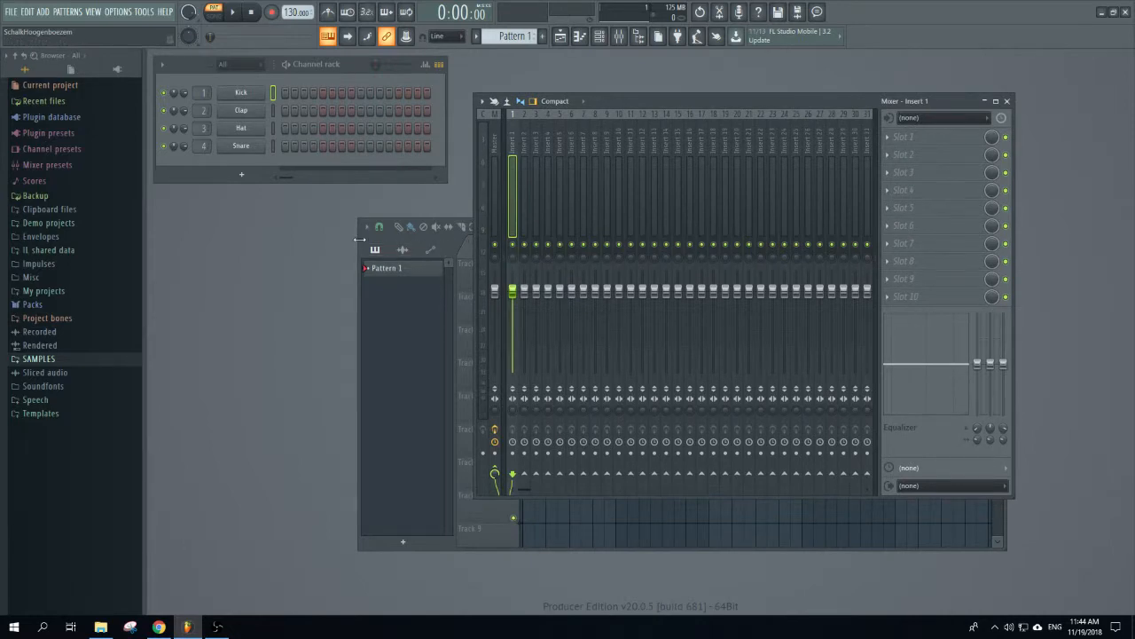
click(359, 240)
mouse_move(662, 226)
mouse_down()
mouse_move(810, 362)
mouse_move(435, 321)
mouse_move(601, 210)
mouse_move(697, 191)
mouse_move(816, 233)
mouse_move(732, 234)
mouse_move(814, 436)
mouse_move(822, 358)
mouse_move(674, 240)
mouse_up()
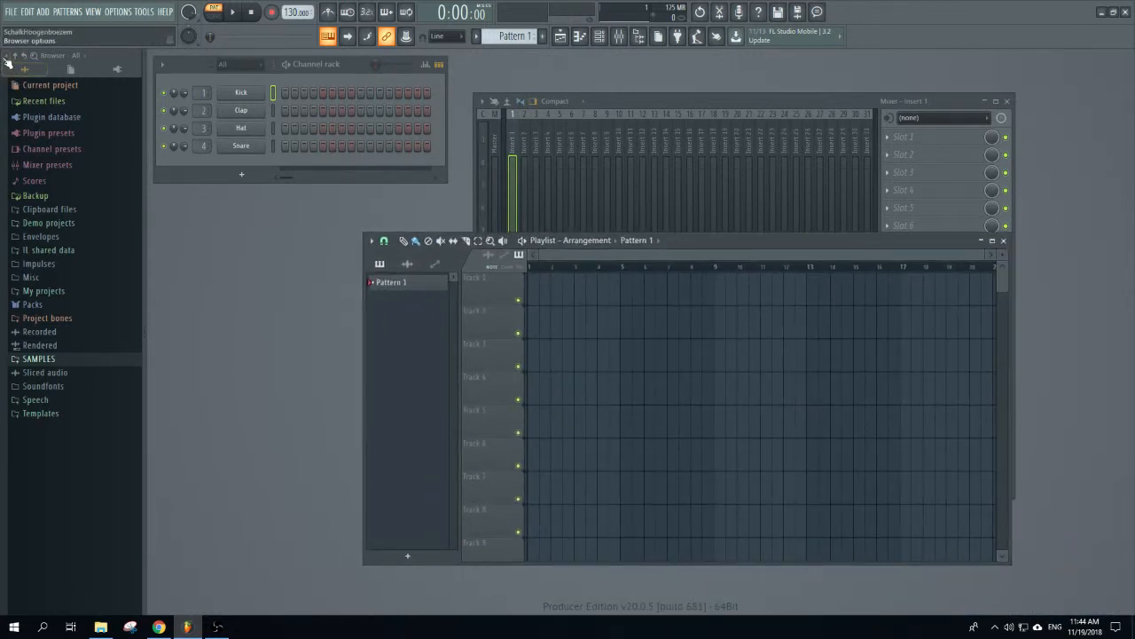
click(73, 278)
click(73, 278)
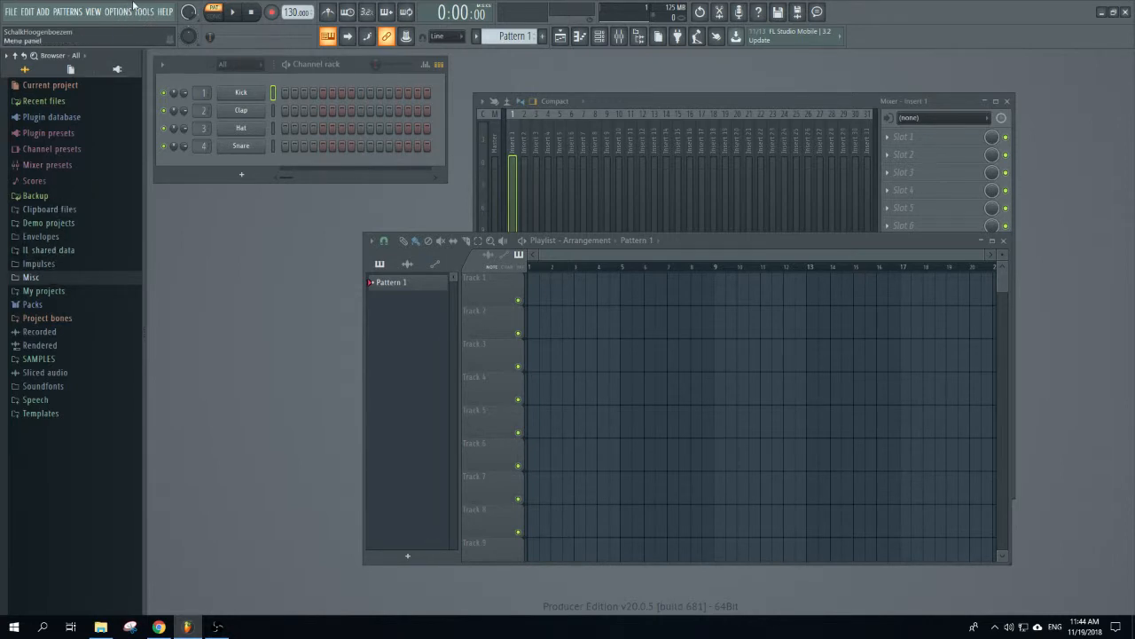
- View the folder chooser for a second browser extra search folder in the file settings, cancel it and close the settings
click(131, 12)
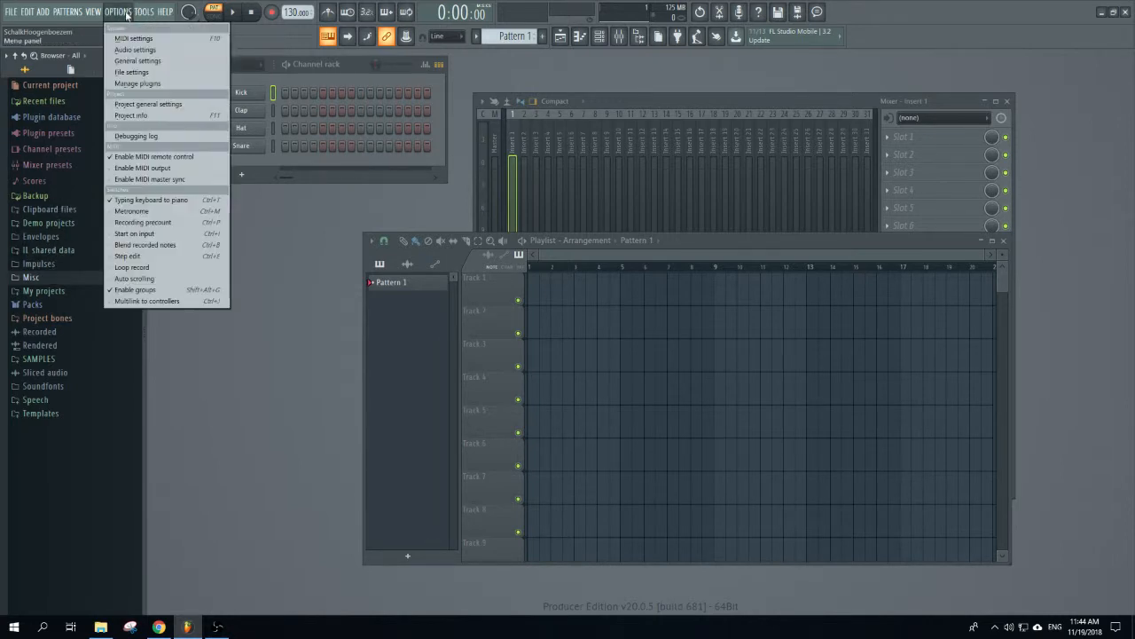
click(156, 69)
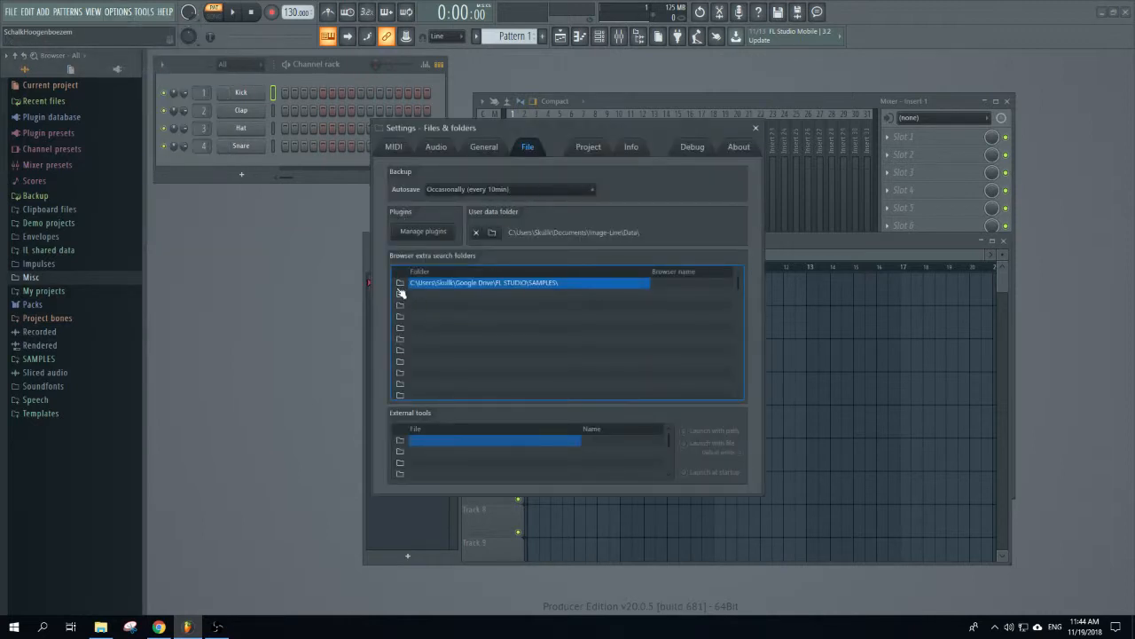
click(402, 294)
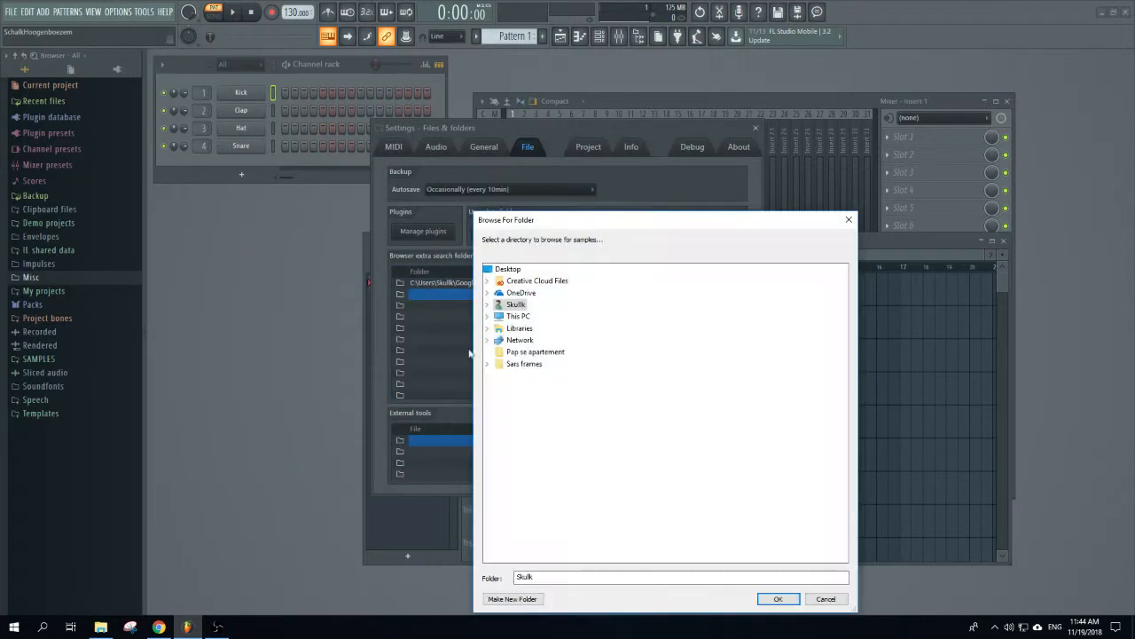
click(839, 600)
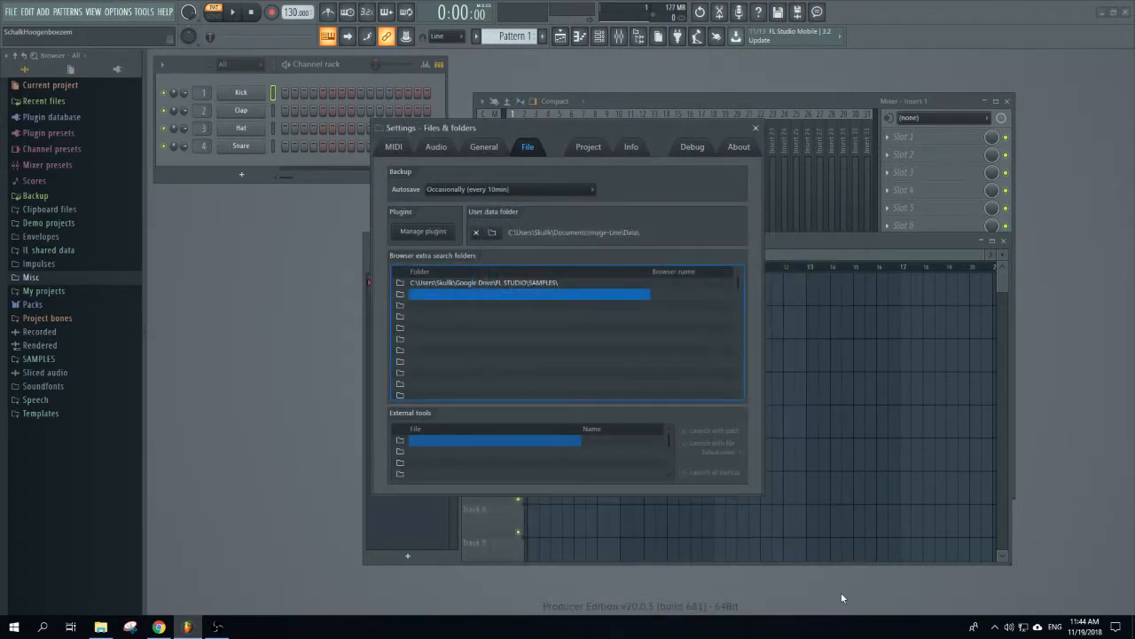
click(756, 127)
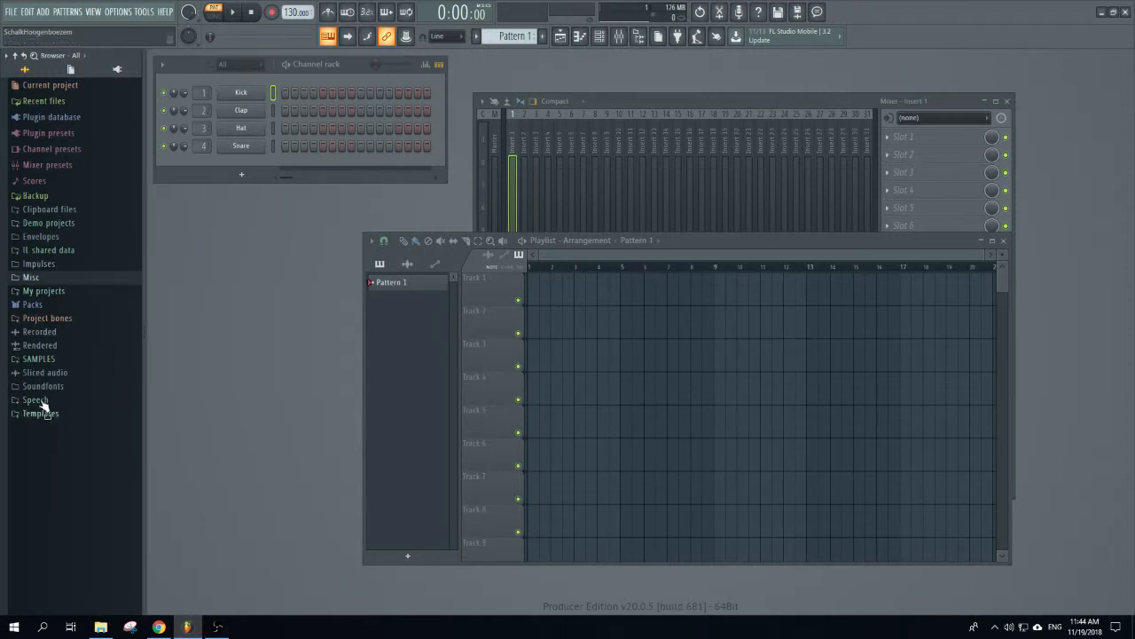
- Look through the sample packs in the browser's SAMPLES folder, collapsing VengeanceEssentialDubstepVol.2 and finally the SAMPLES folder itself
click(39, 360)
scroll(103, 401, down, 1)
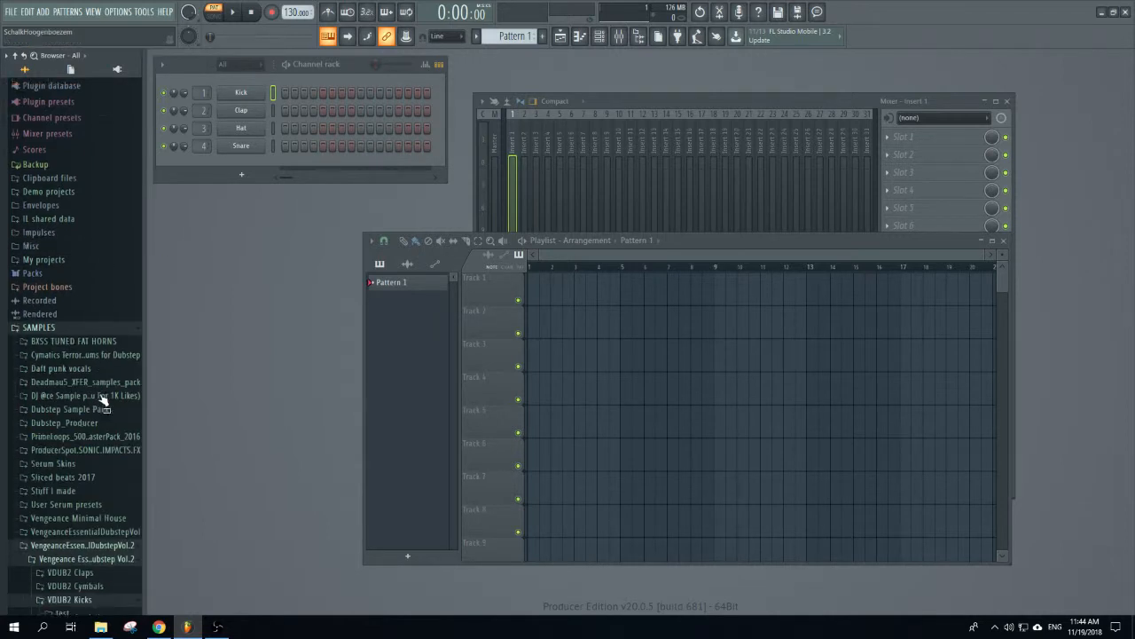
scroll(101, 394, down, 5)
click(129, 332)
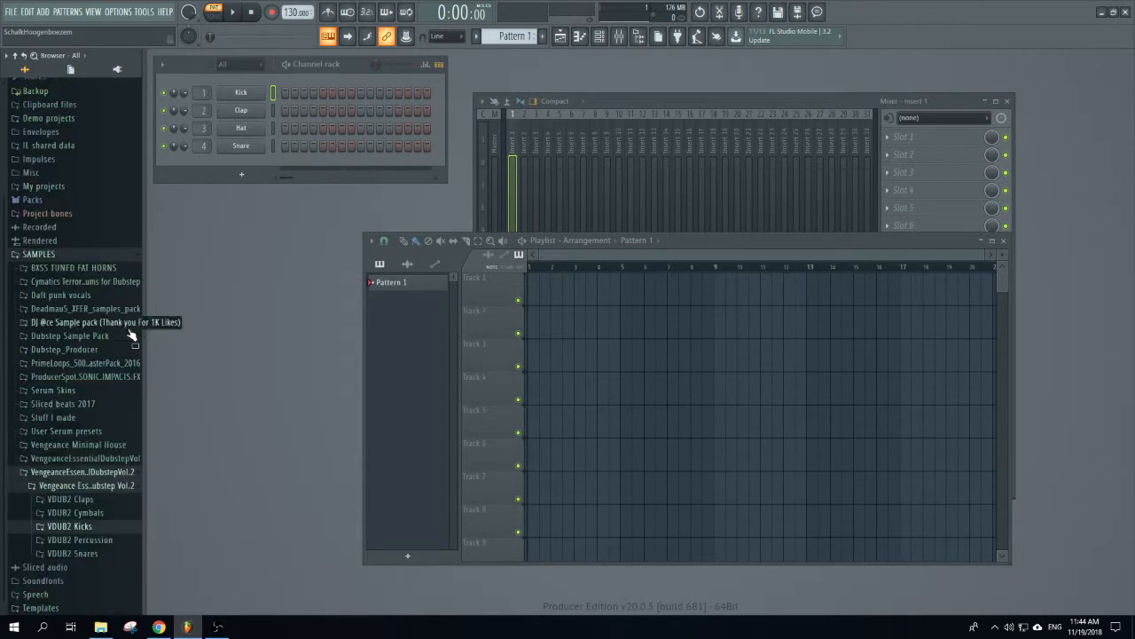
click(131, 473)
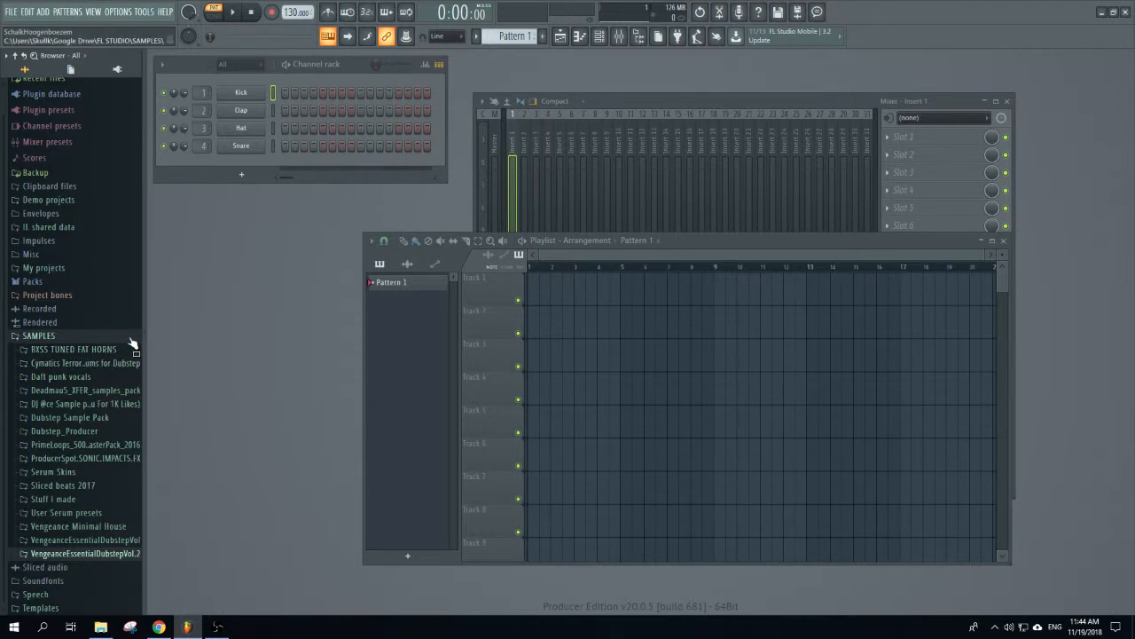
scroll(130, 345, up, 2)
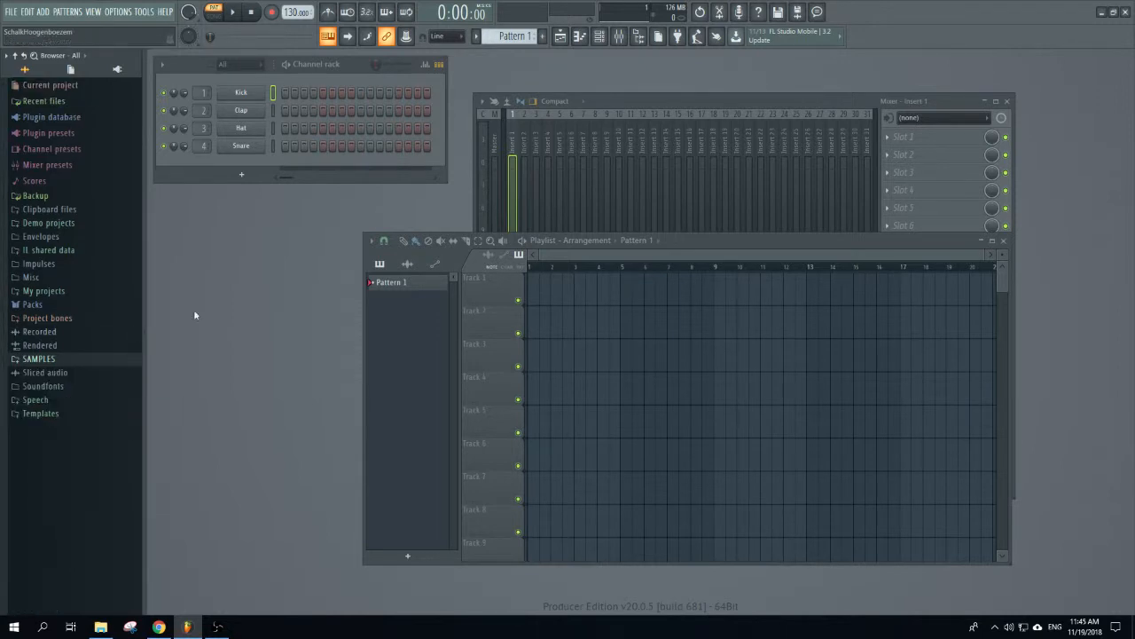
click(135, 361)
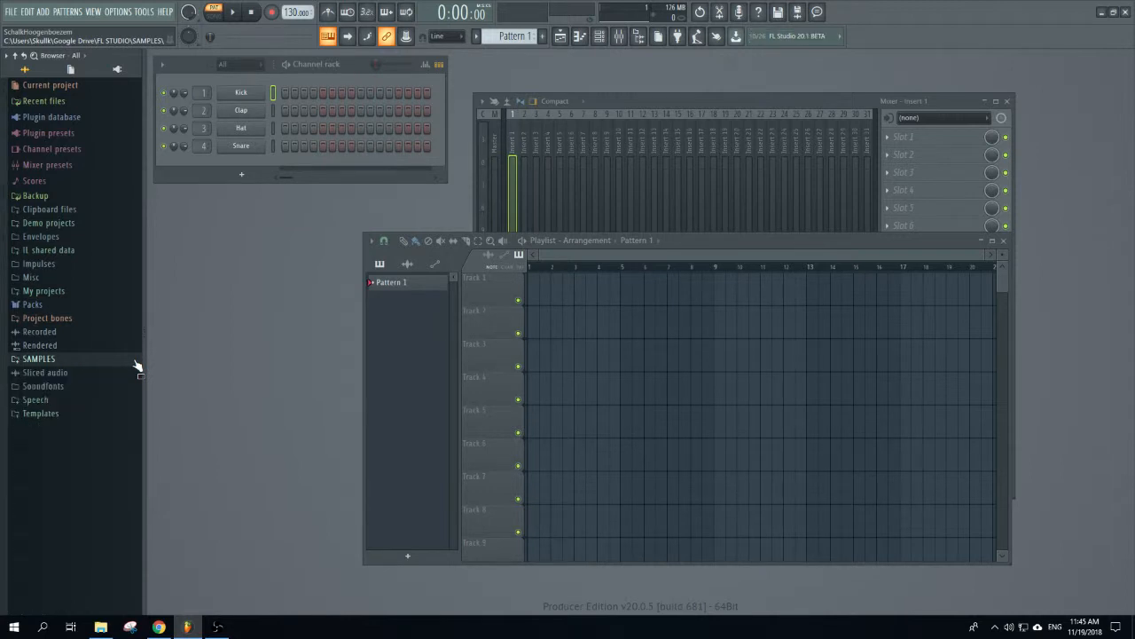
click(135, 361)
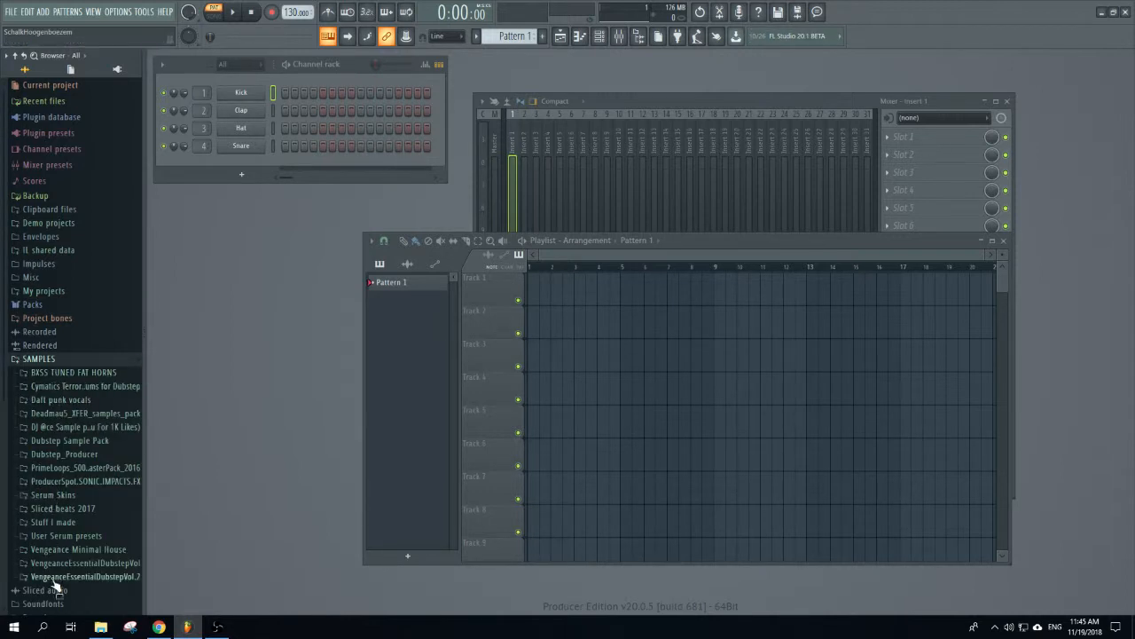
click(133, 361)
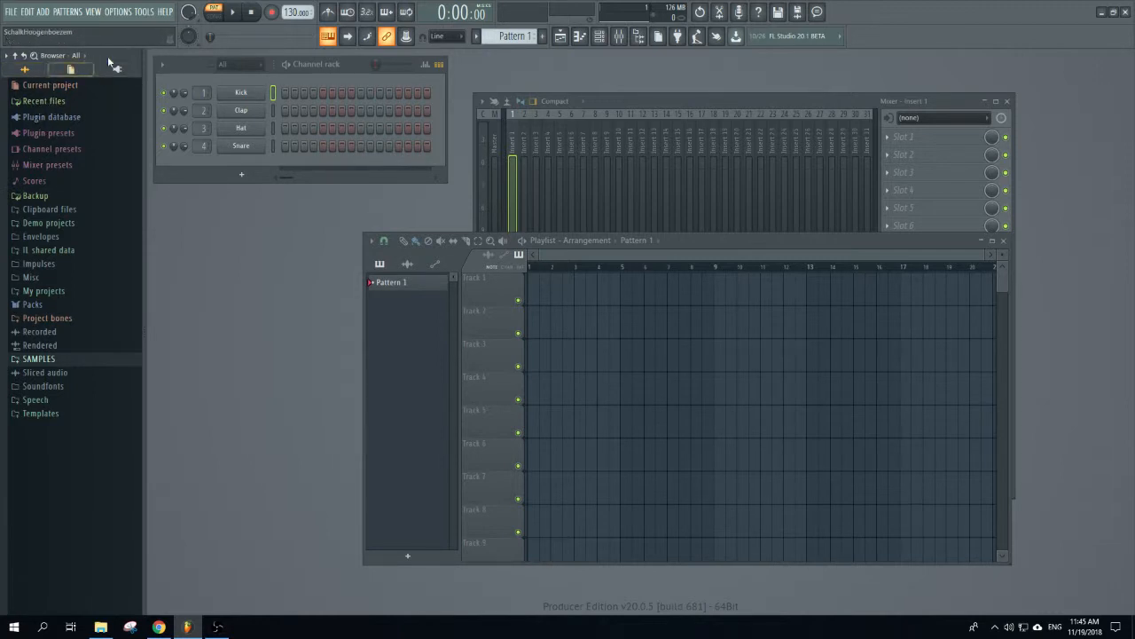
- Run a smart find for "kick" in the browser
click(25, 55)
click(6, 55)
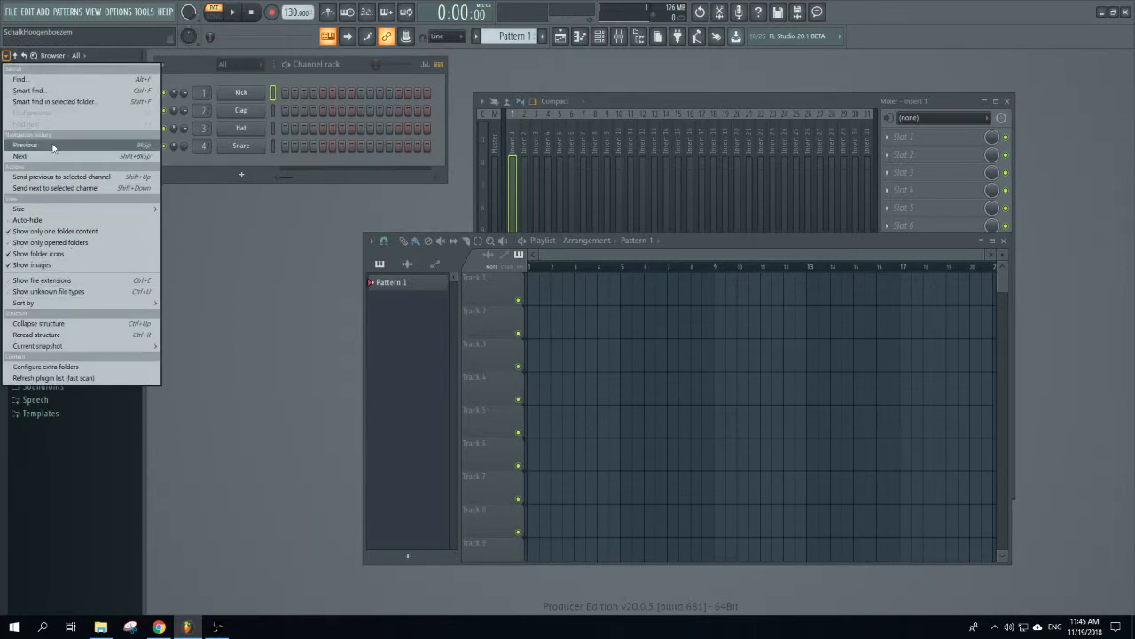
click(69, 87)
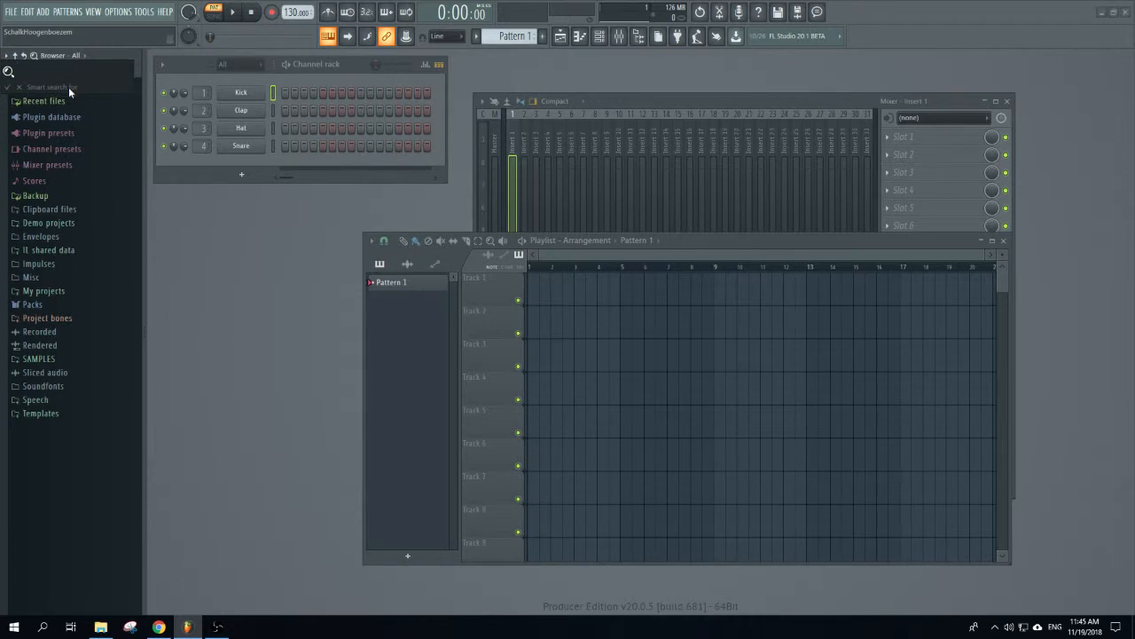
text(kivk)
key(BackSpace)
text(ck)
key(Return)
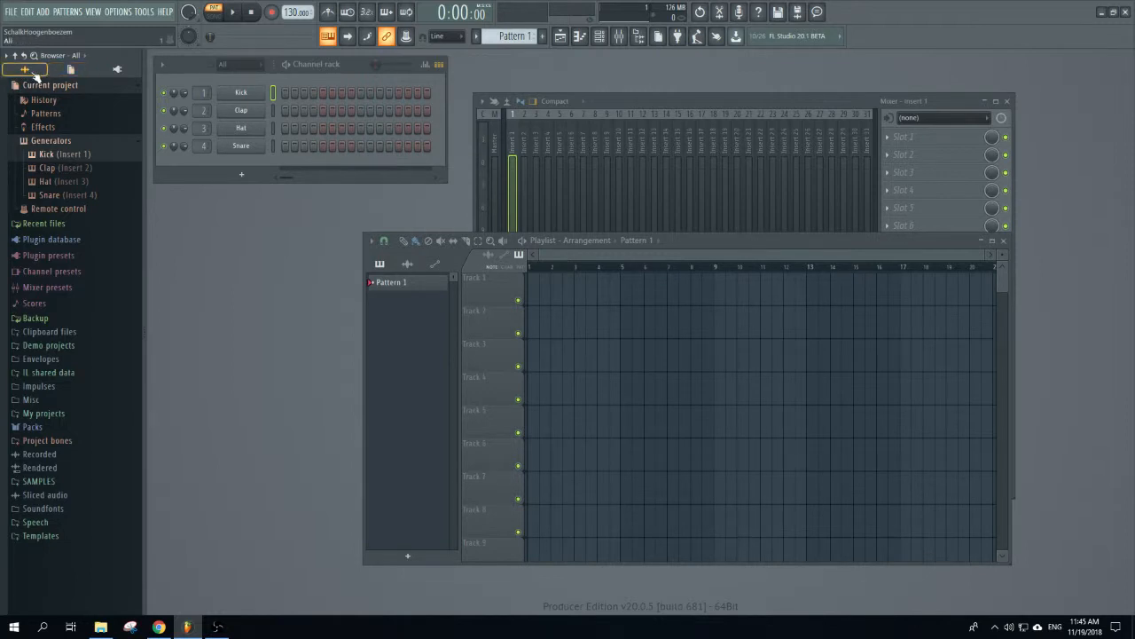
- Limit the browser to the current project and examine its Patterns and History entries
click(70, 69)
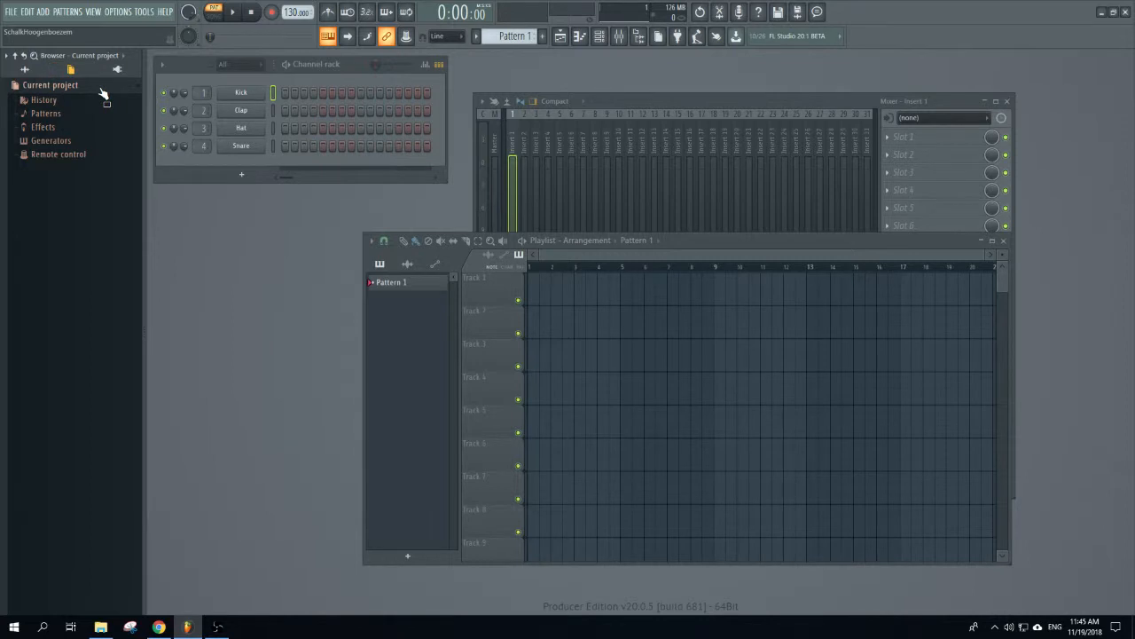
click(84, 103)
click(83, 103)
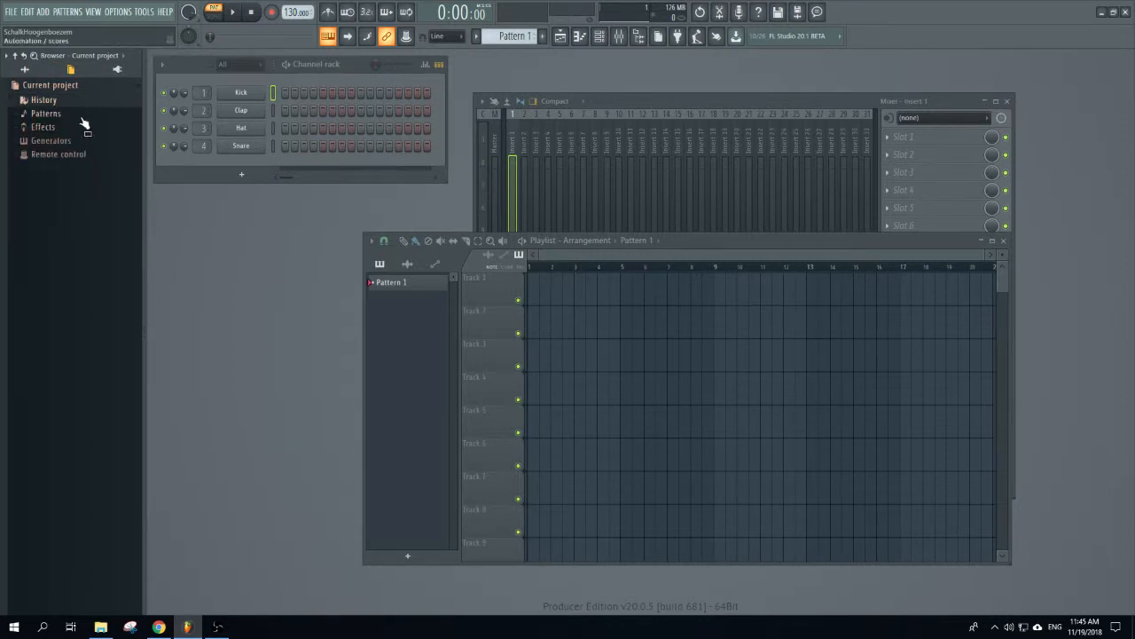
click(82, 114)
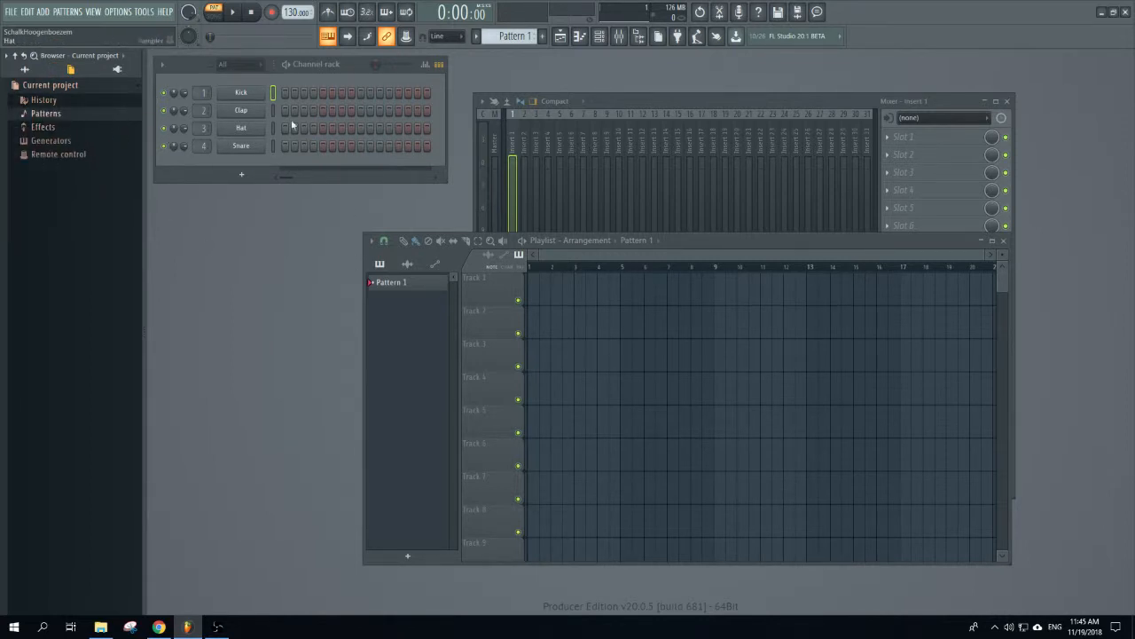
click(54, 100)
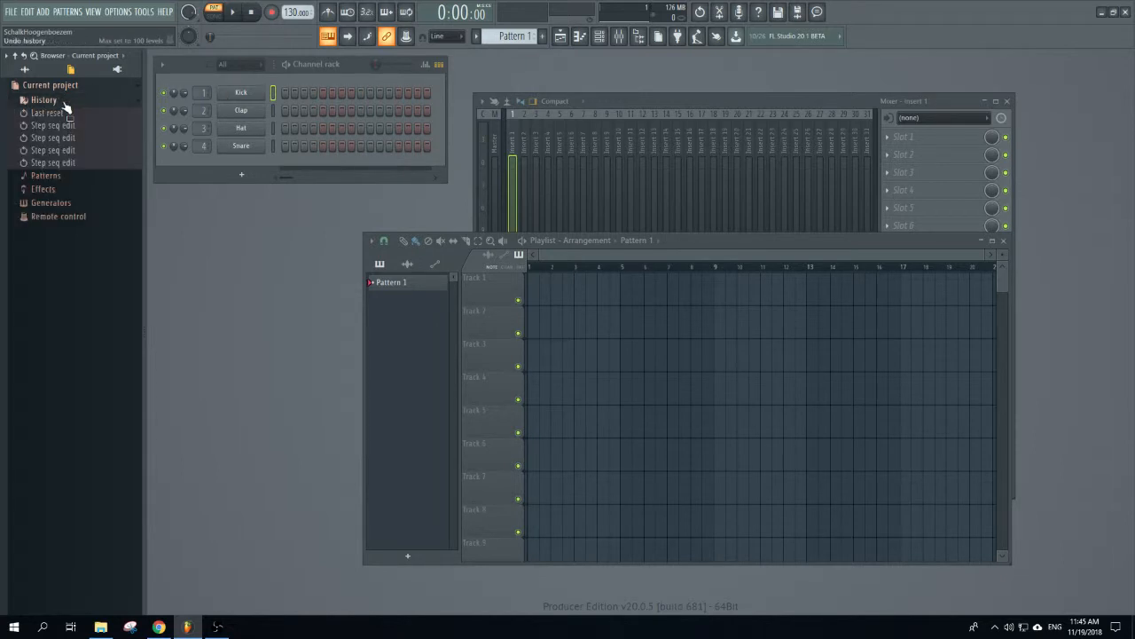
- Fill all 16 steps of the Kick channel in Pattern 1 and expand the project's History in the browser
click(241, 93)
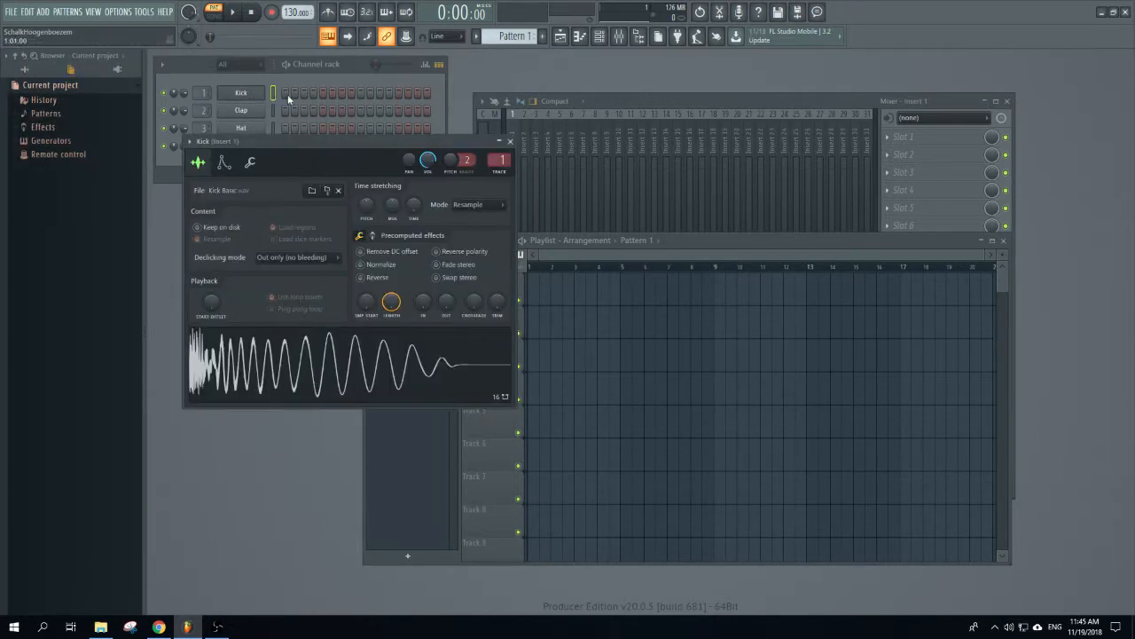
drag(287, 94, 429, 94)
click(55, 100)
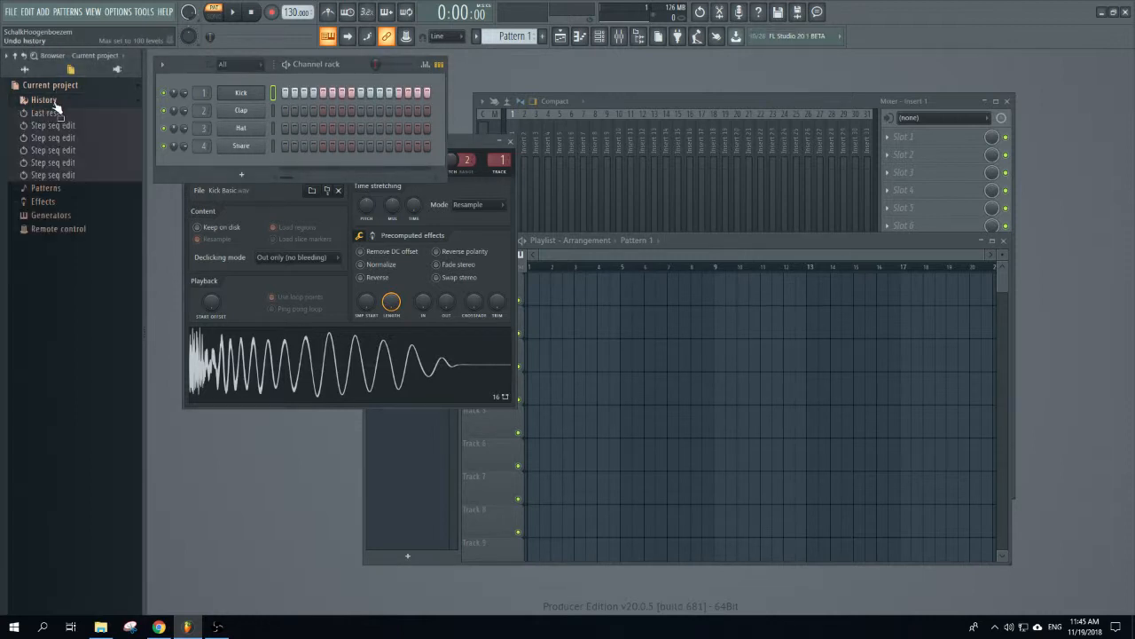
- Add steps 4, 9 and 13 on Clap, steps 5, 6 and 12 on Hat, and steps 5 and 10 on Snare
click(313, 112)
click(360, 112)
click(398, 112)
click(388, 130)
click(370, 146)
click(323, 146)
click(332, 130)
click(323, 130)
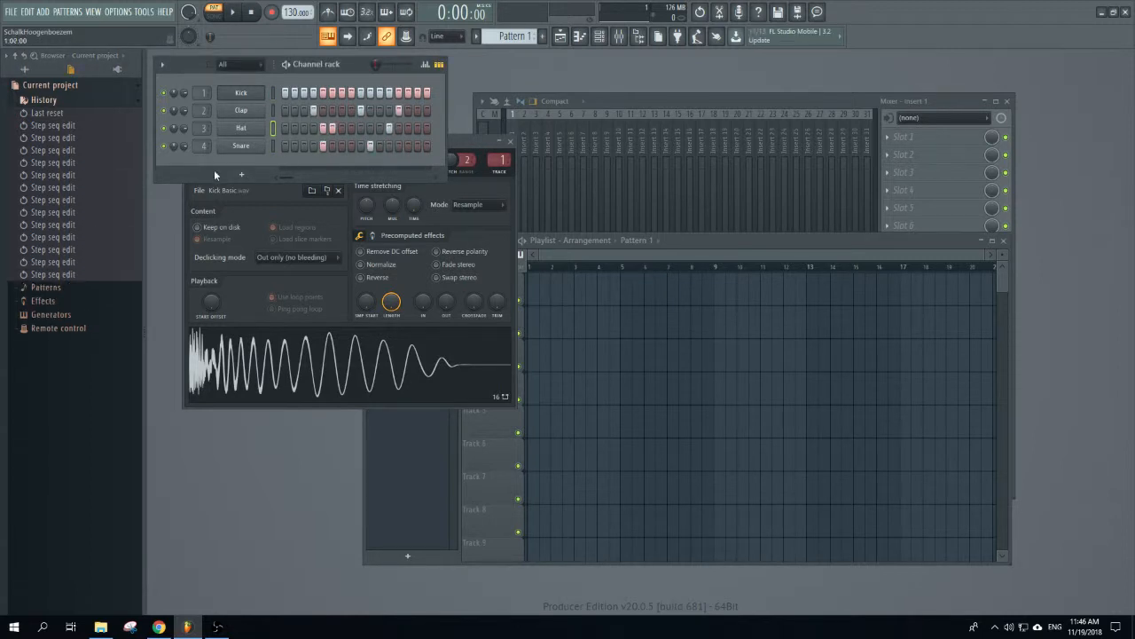
- Erase the Hat and Snare steps, and demonstrate undoing and redoing the recent step edits
mouse_move(321, 146)
mouse_down()
mouse_move(445, 134)
mouse_move(374, 129)
mouse_up()
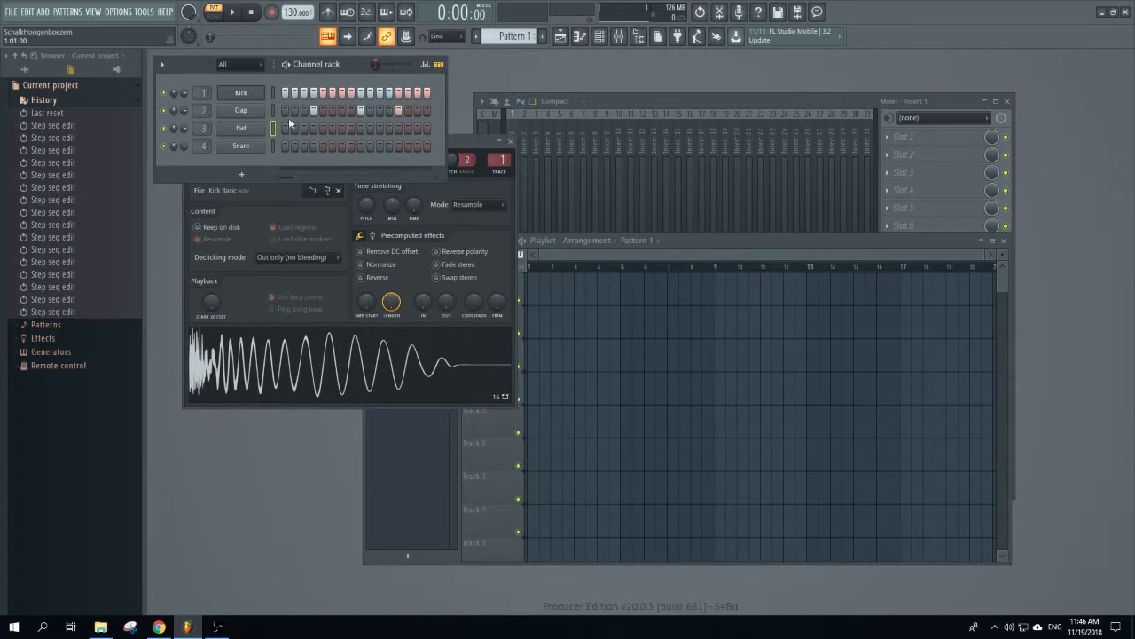
key(ctrl+z)
key(ctrl+z)
key(ctrl+z)
key(ctrl+z)
key(ctrl+z)
key(ctrl+z)
key(ctrl+alt+z)
key(ctrl+alt+z)
key(ctrl+alt+z)
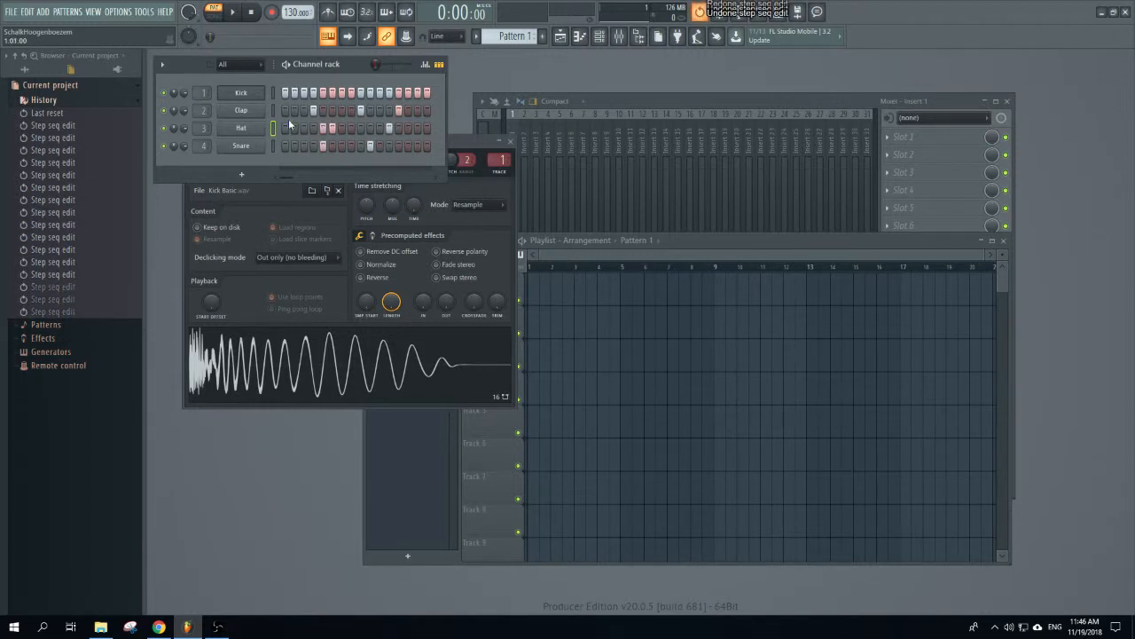
- Clear all remaining steps from the Snare, Hat, Clap and Kick channels
mouse_move(324, 147)
mouse_down()
mouse_move(387, 147)
mouse_move(416, 130)
mouse_up()
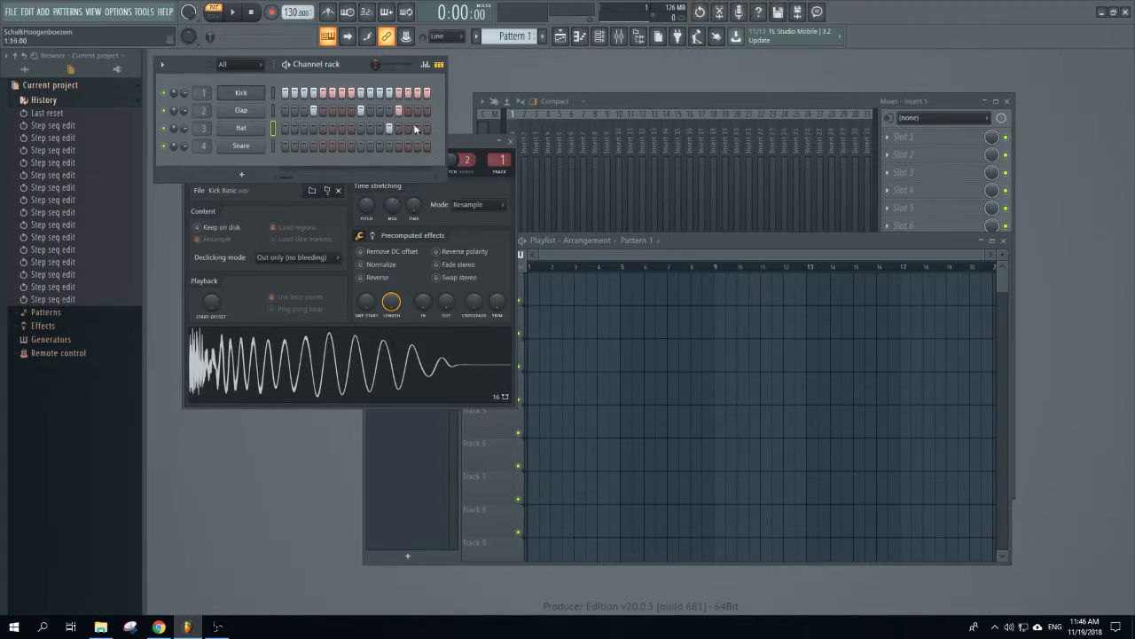
drag(306, 112, 434, 109)
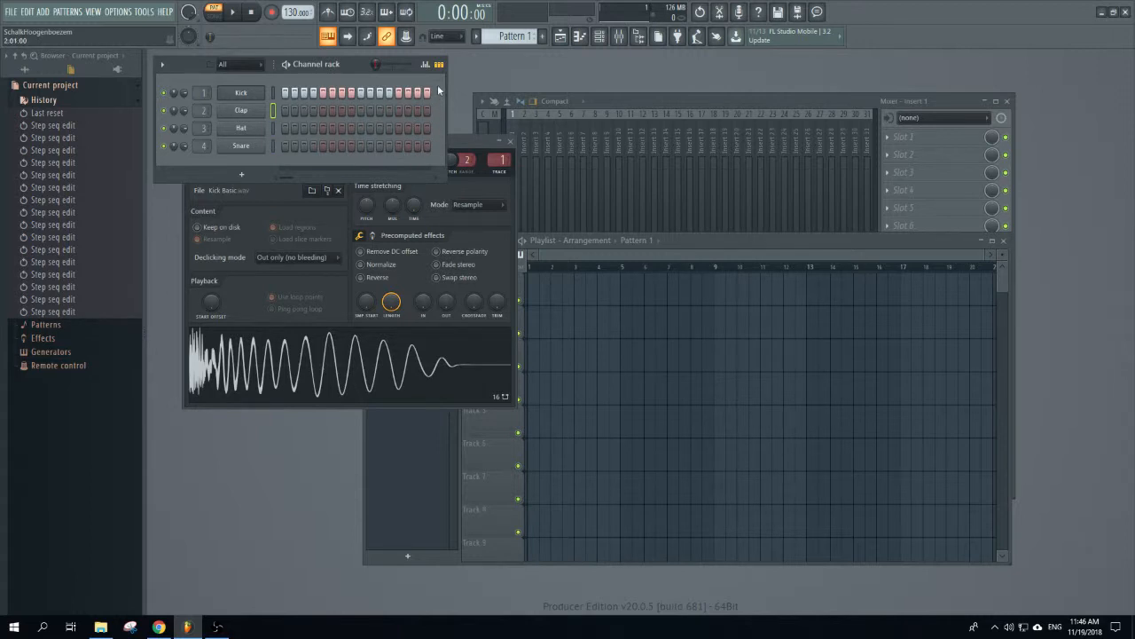
drag(434, 97, 278, 94)
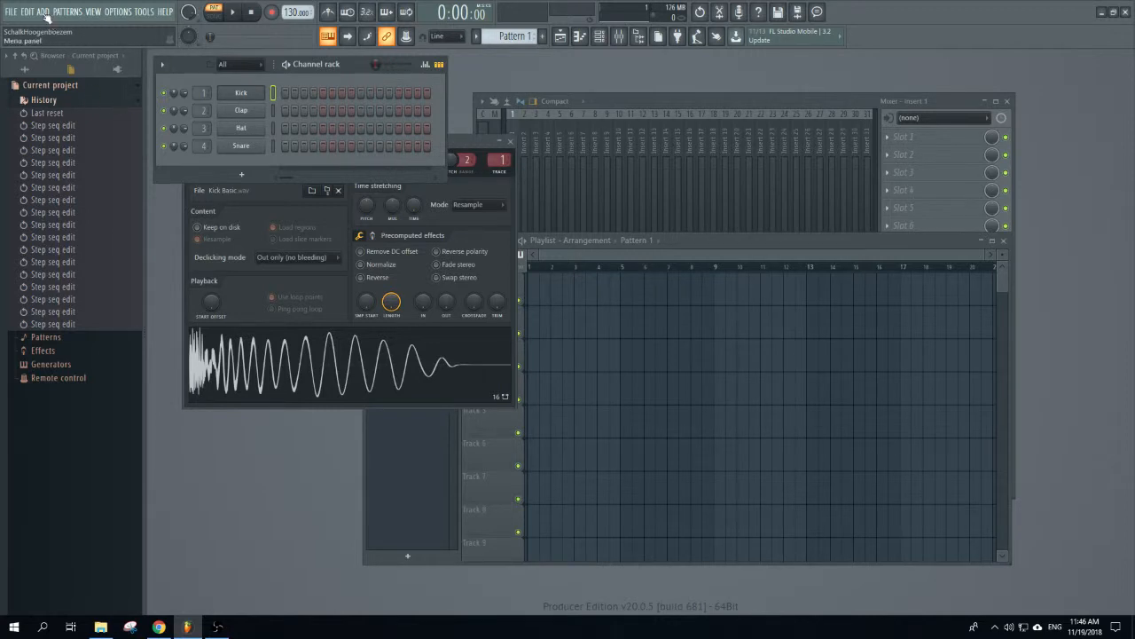
- Look through the plugins that can be added as channels, including the Granular and Additive synthesizer categories
click(43, 12)
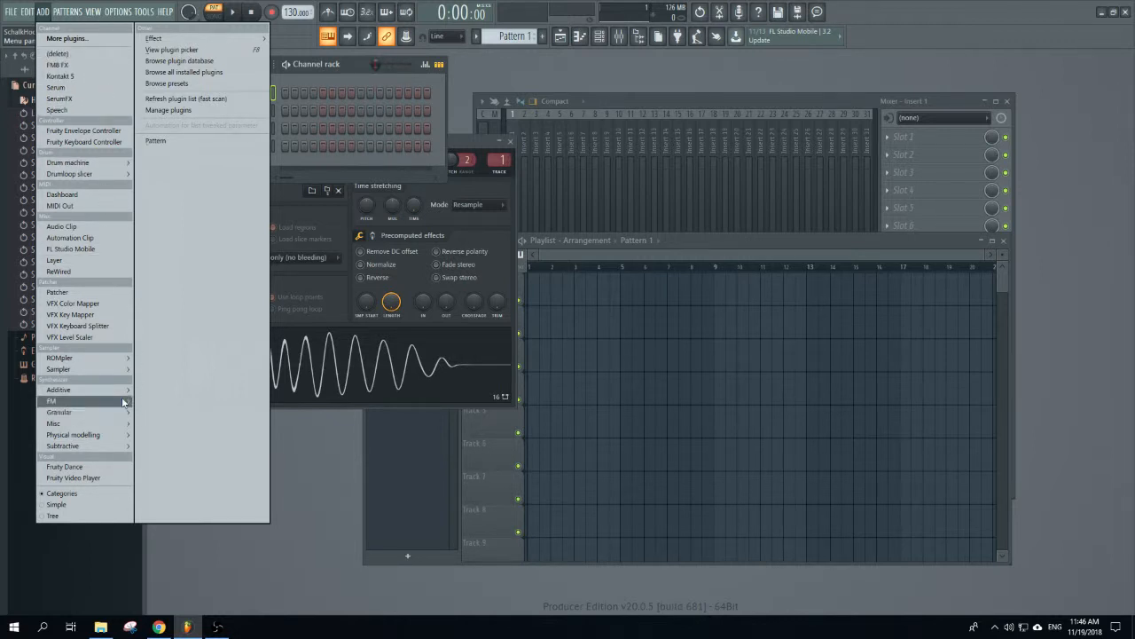
mouse_move(126, 412)
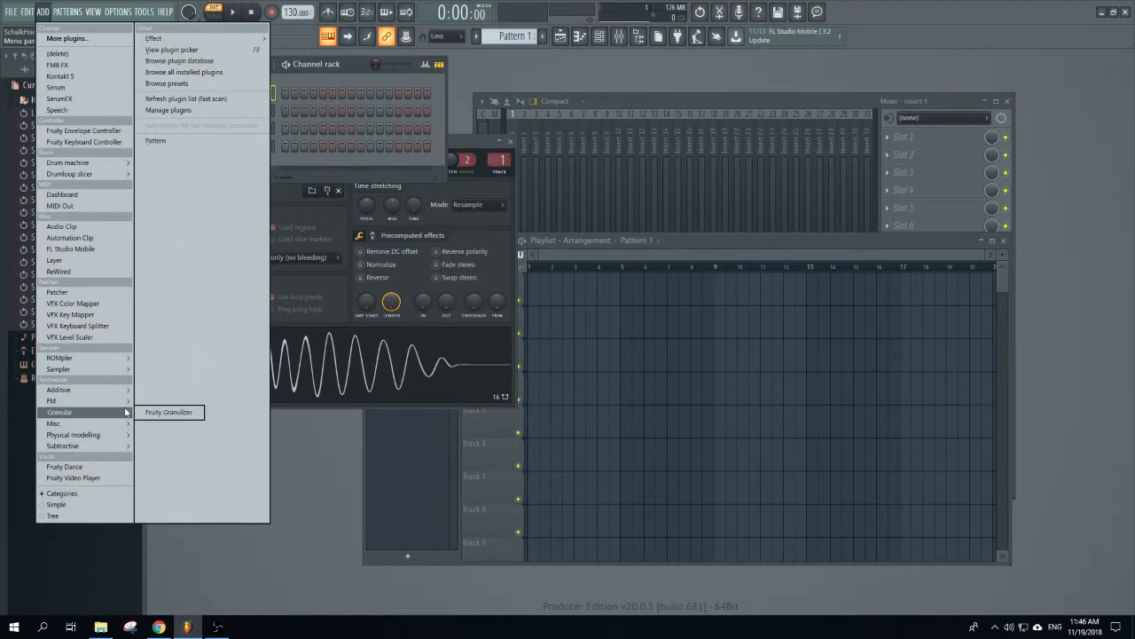
mouse_move(125, 393)
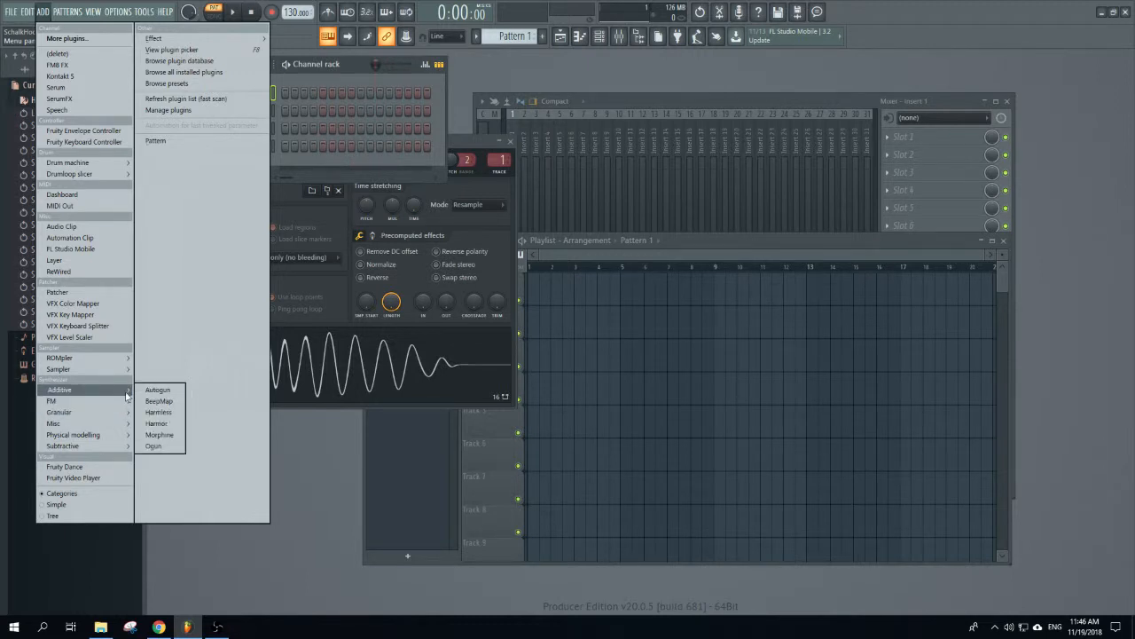
- Open the online help index and close its browser window, and view the About FL Studio settings page and close it
click(167, 11)
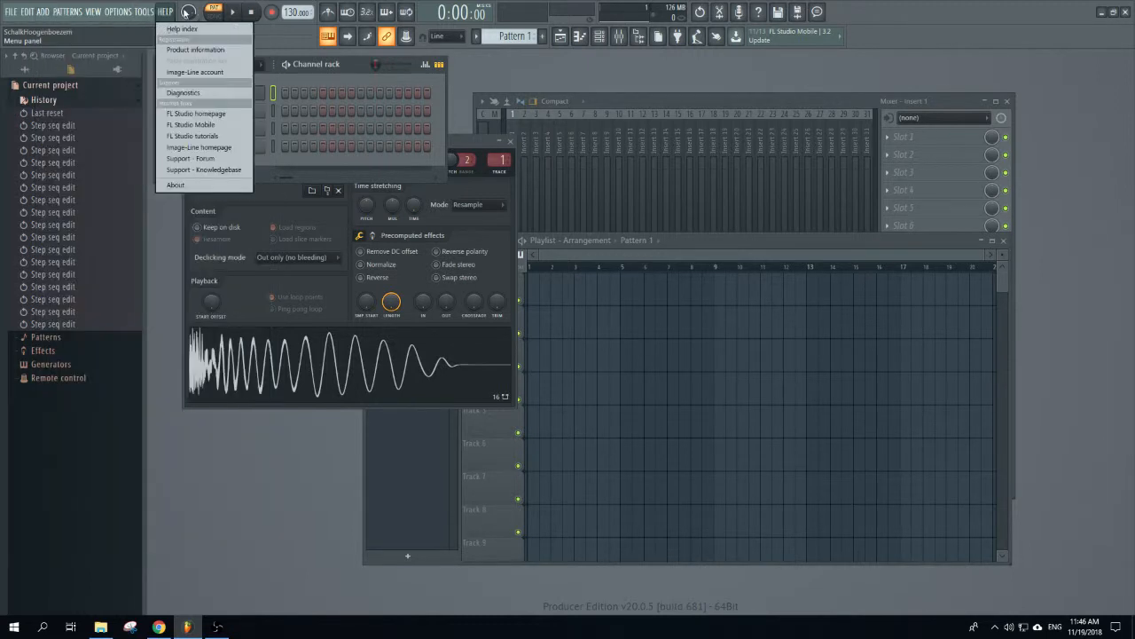
click(180, 28)
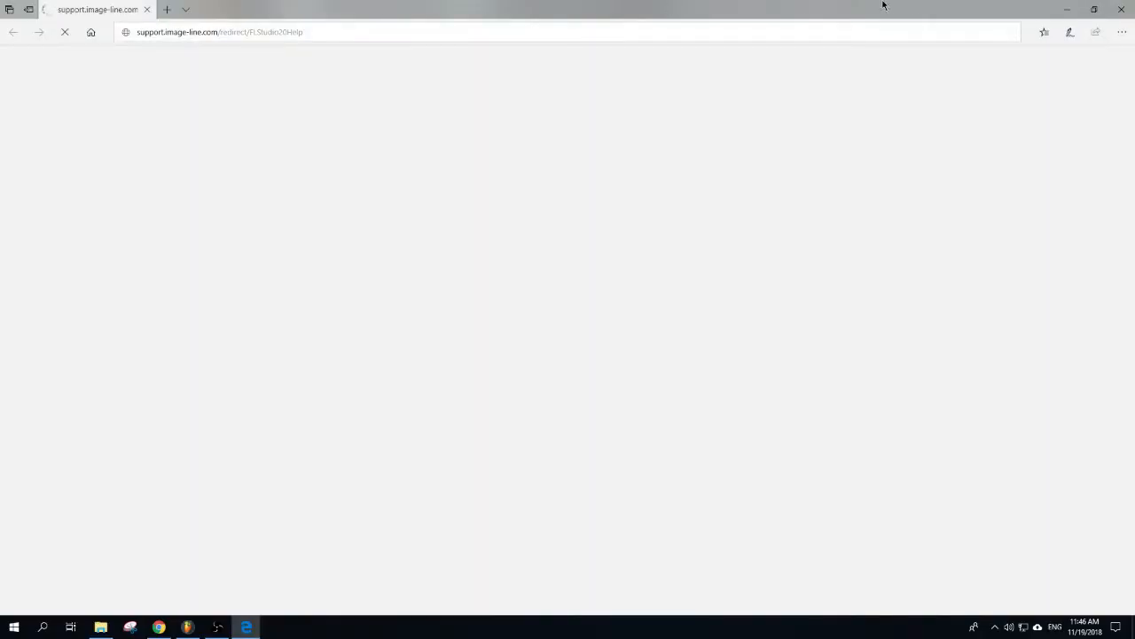
click(1128, 8)
click(165, 11)
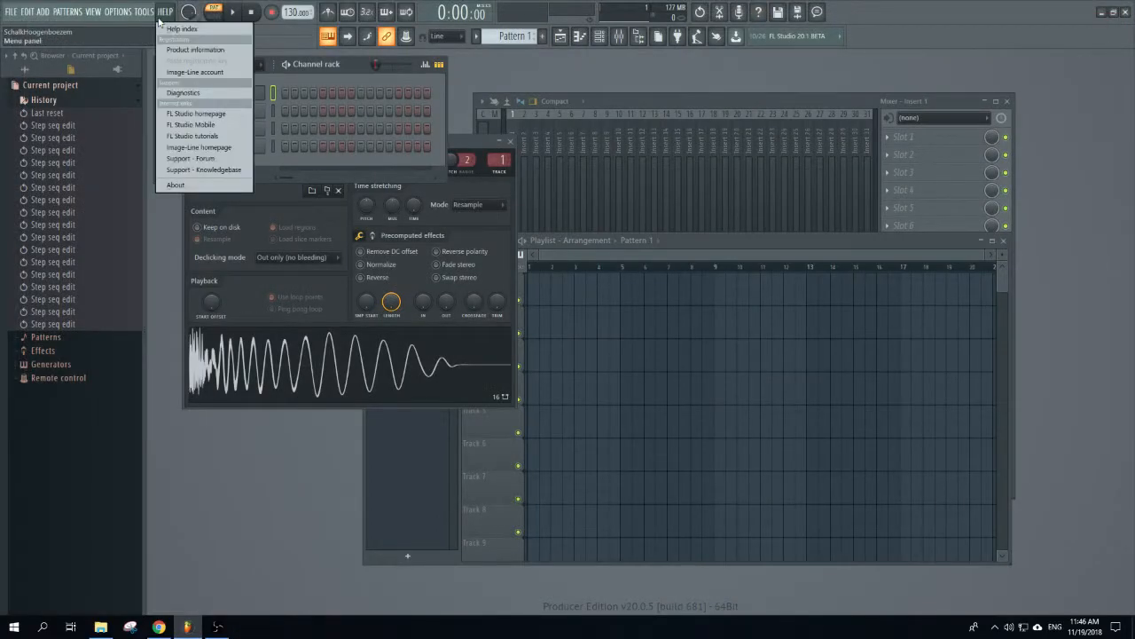
click(185, 185)
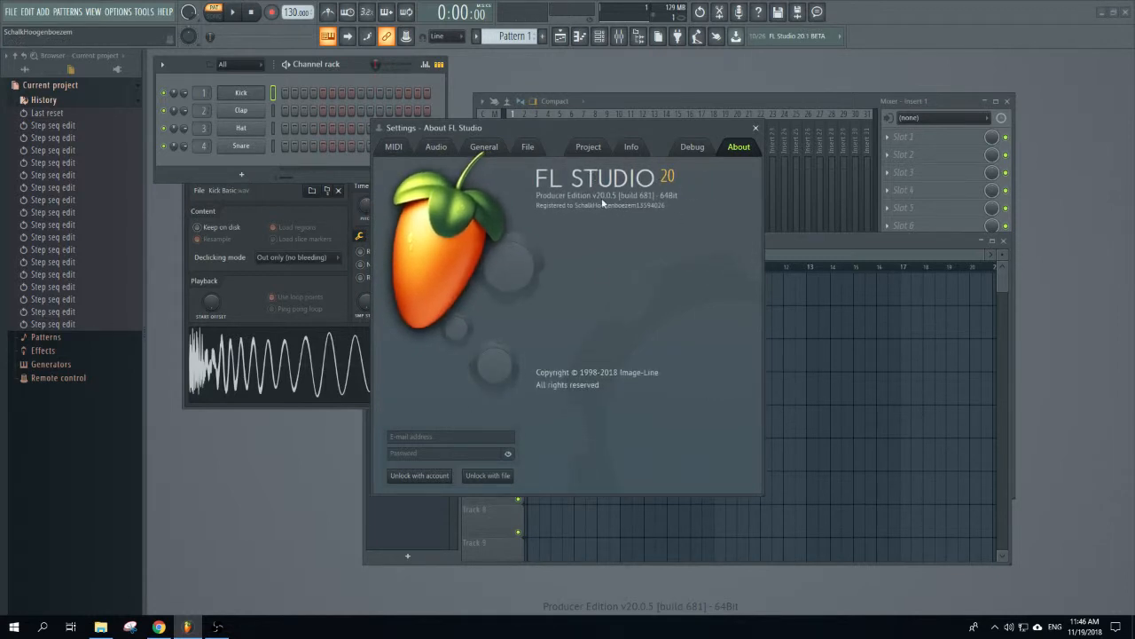
click(755, 128)
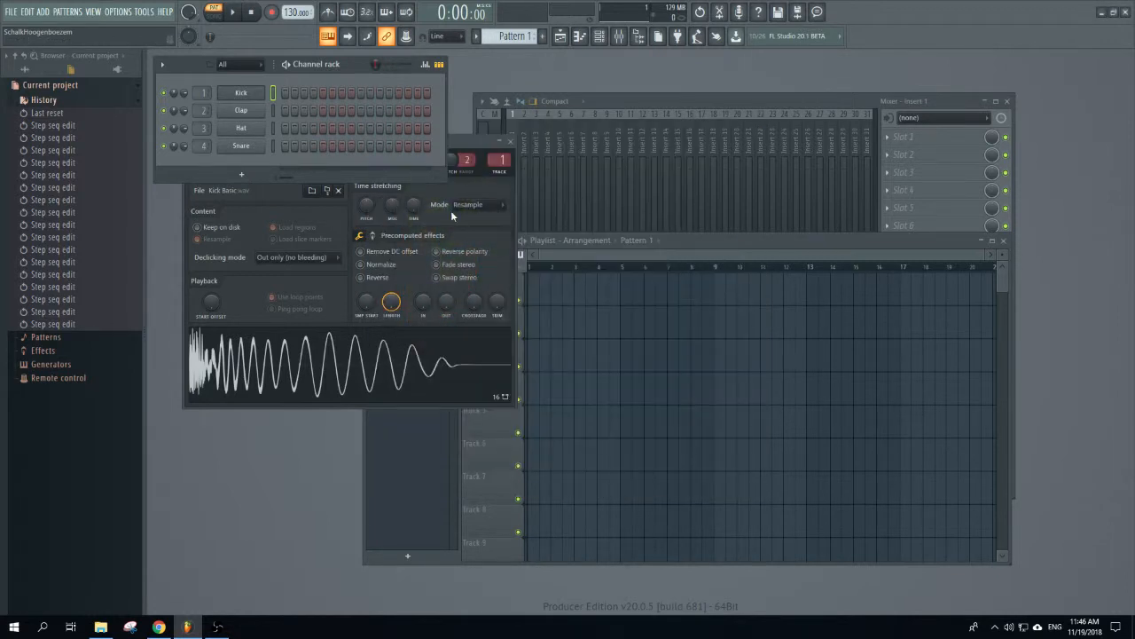
- Browse the plugin categories, add a 3x Osc channel from the Subtractive synthesizers, and close its plugin window
click(44, 11)
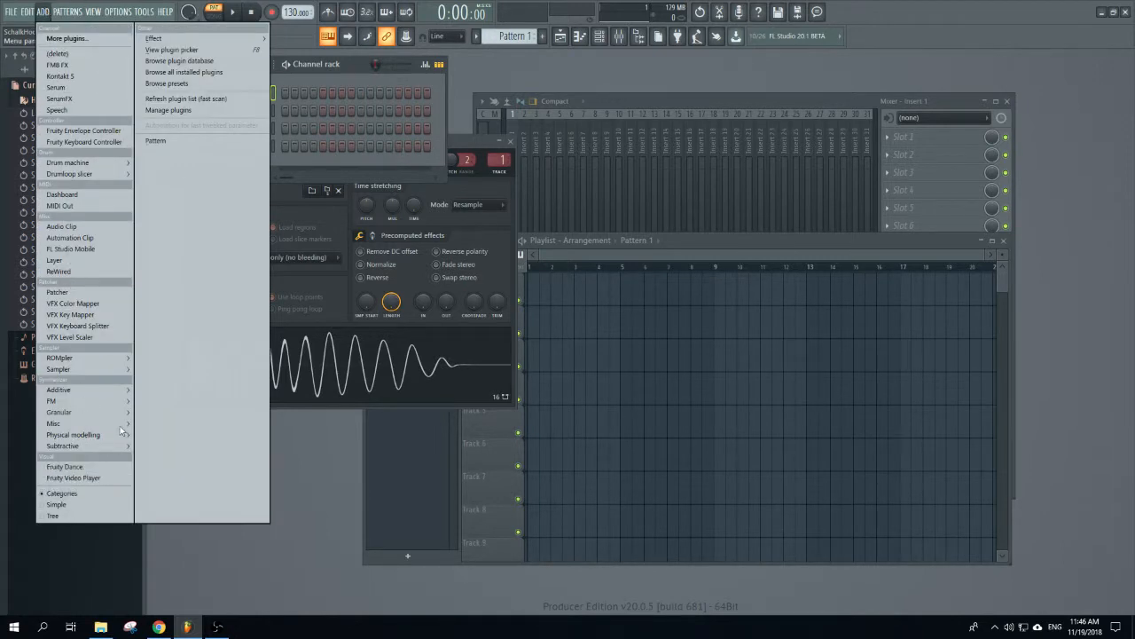
mouse_move(118, 360)
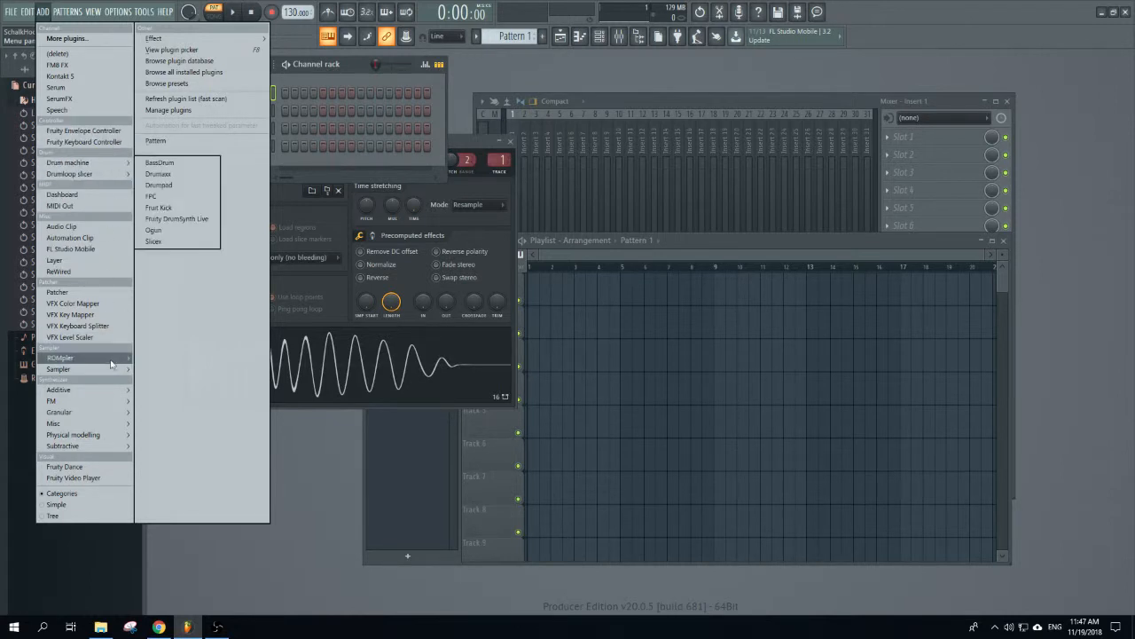
mouse_move(115, 404)
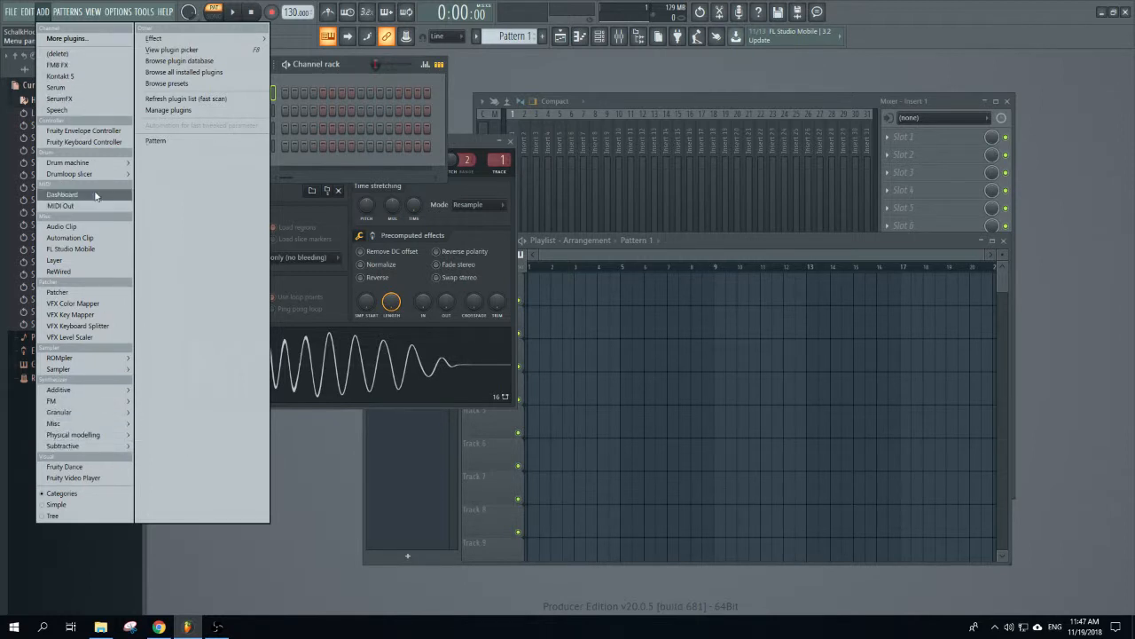
mouse_move(94, 162)
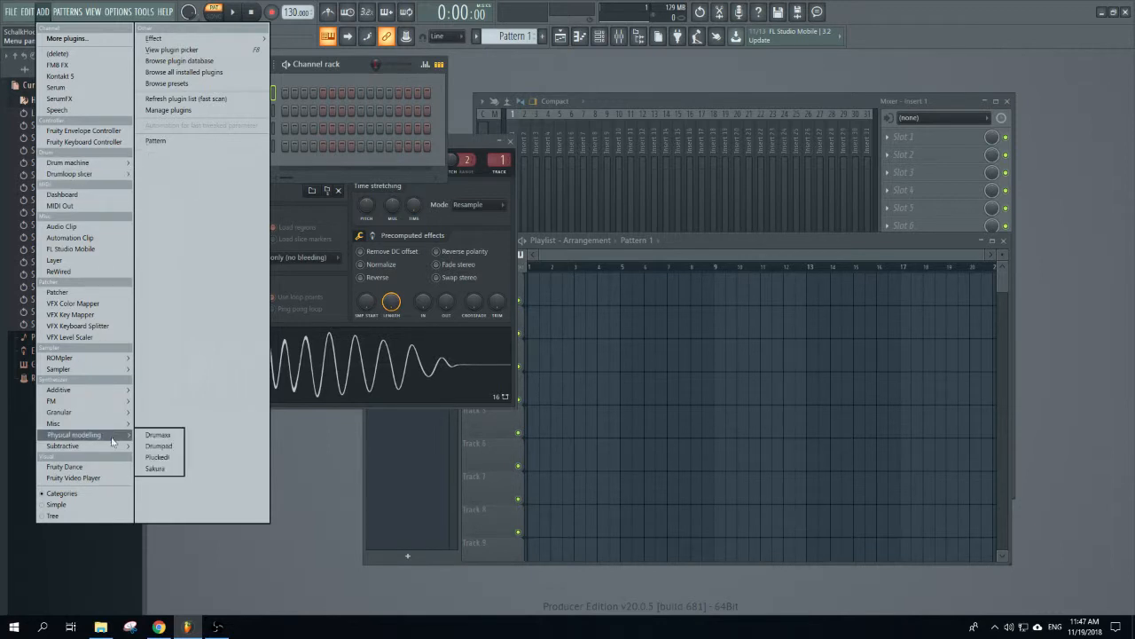
mouse_move(113, 450)
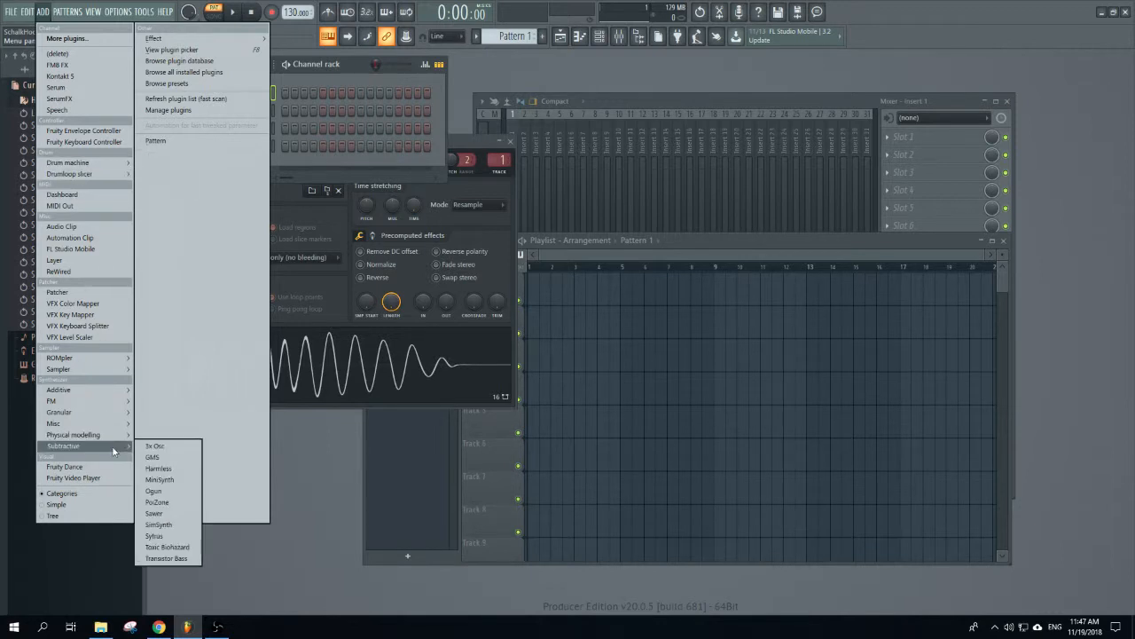
click(175, 446)
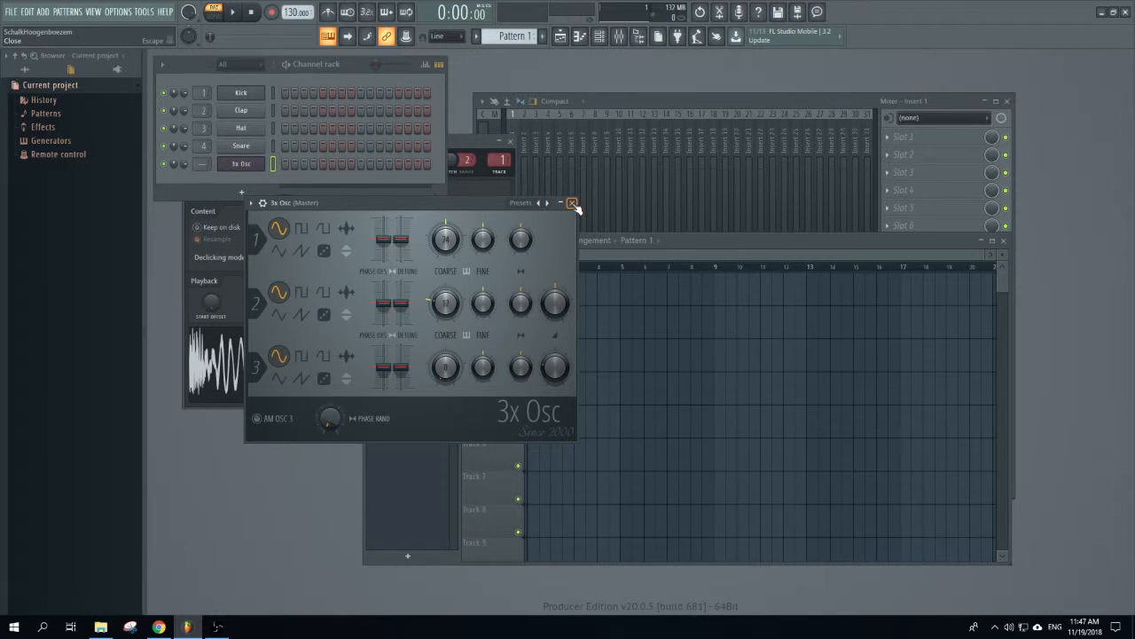
click(572, 203)
- Delete the 3x Osc channel from the Channel rack
right_click(244, 164)
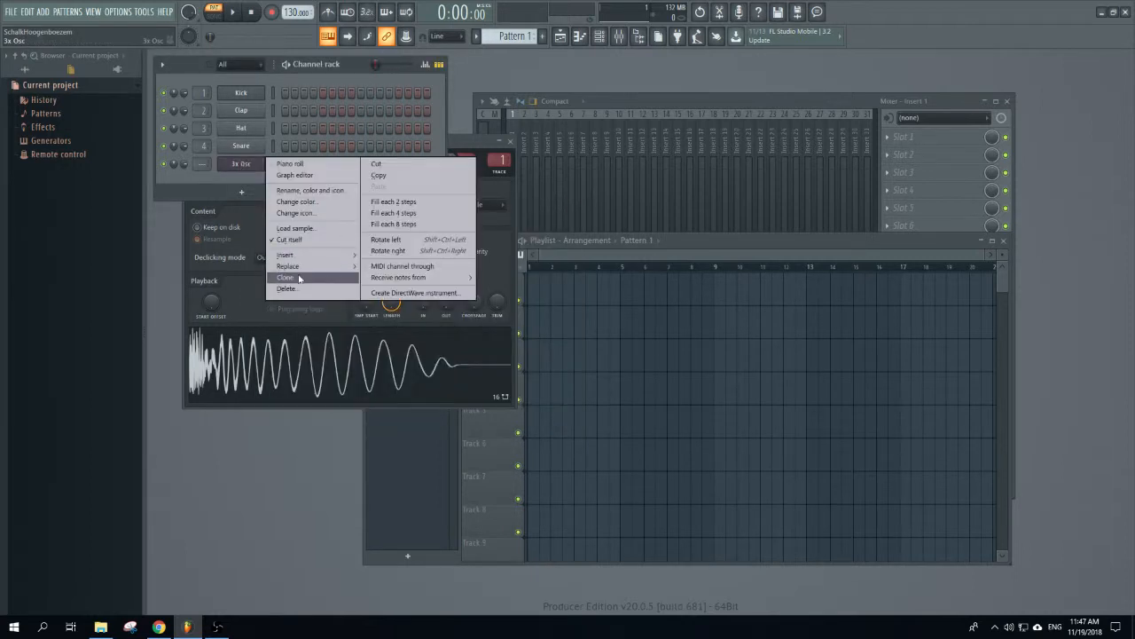
click(293, 288)
click(633, 348)
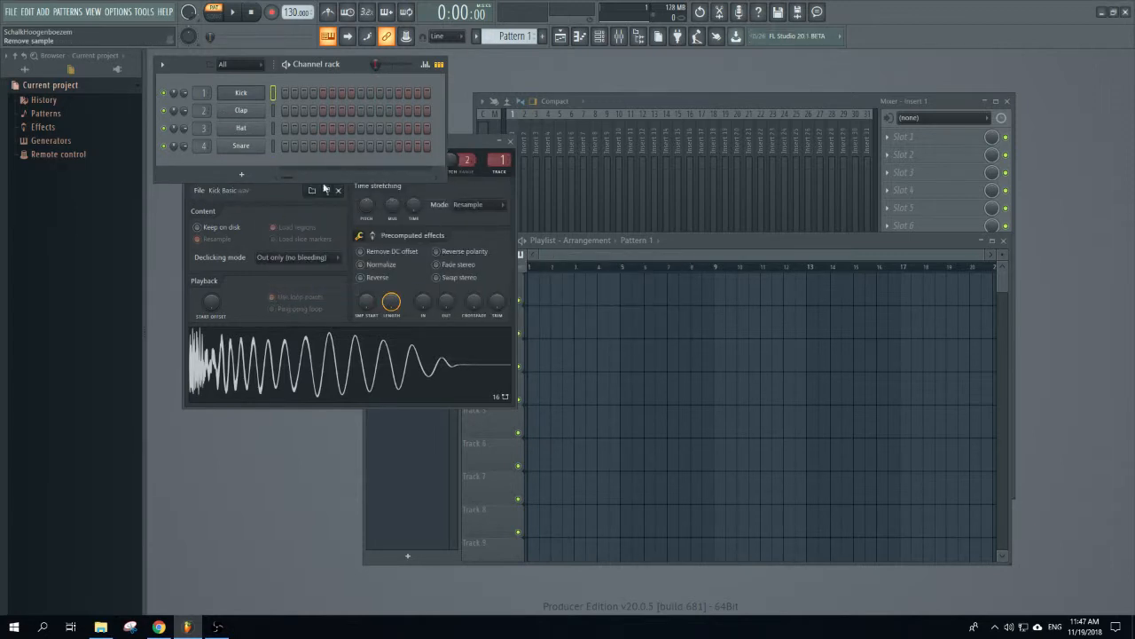
- Move the Channel rack over the Mixer, just above the Playlist, and set the browser to show all content
drag(349, 66, 576, 97)
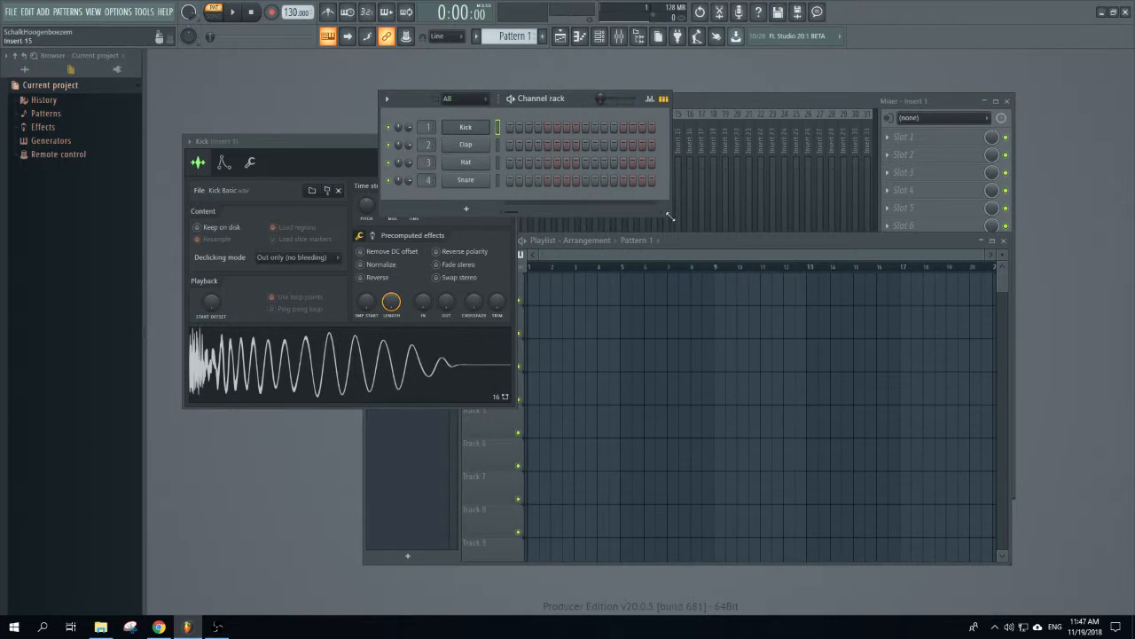
drag(670, 217, 653, 322)
click(26, 69)
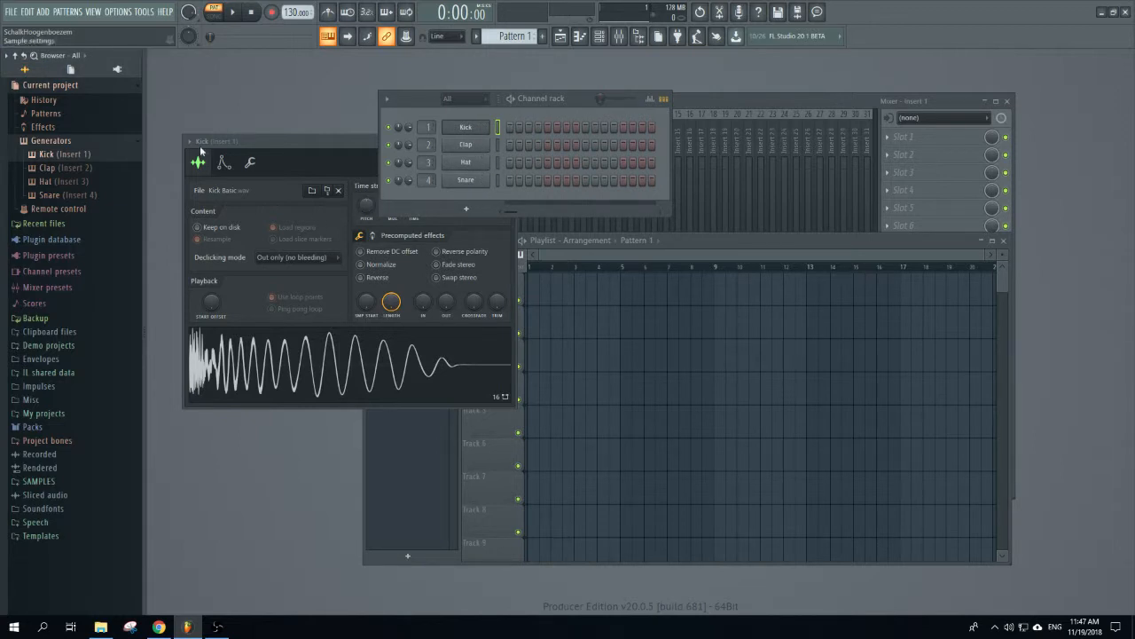
- Toggle the Kick channel's settings window and leave it closed
click(470, 128)
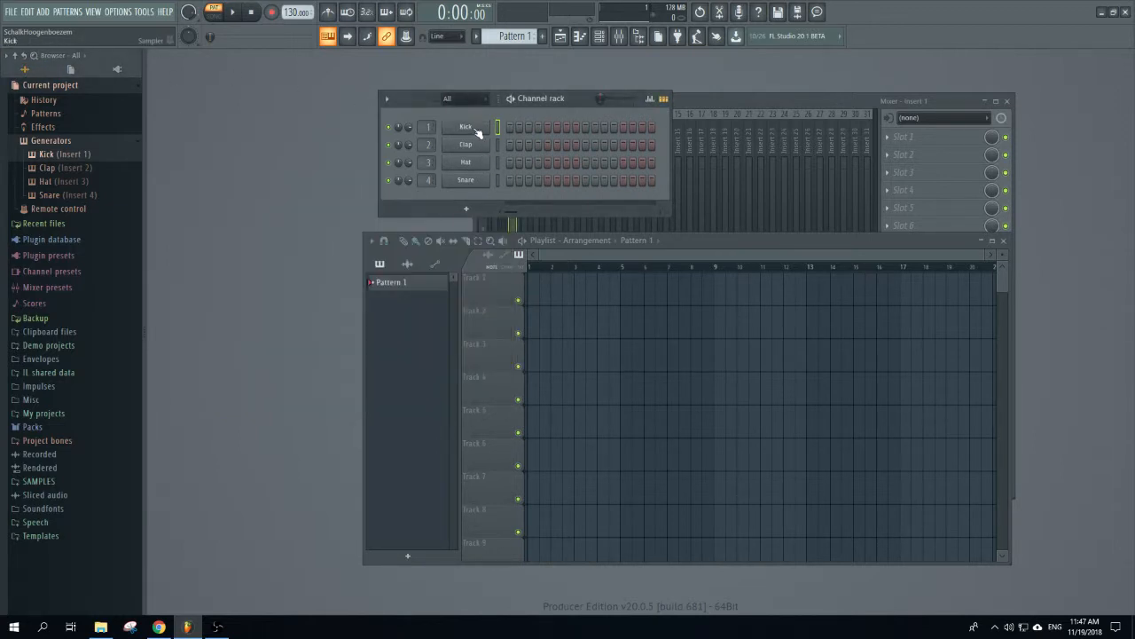
click(477, 130)
click(477, 130)
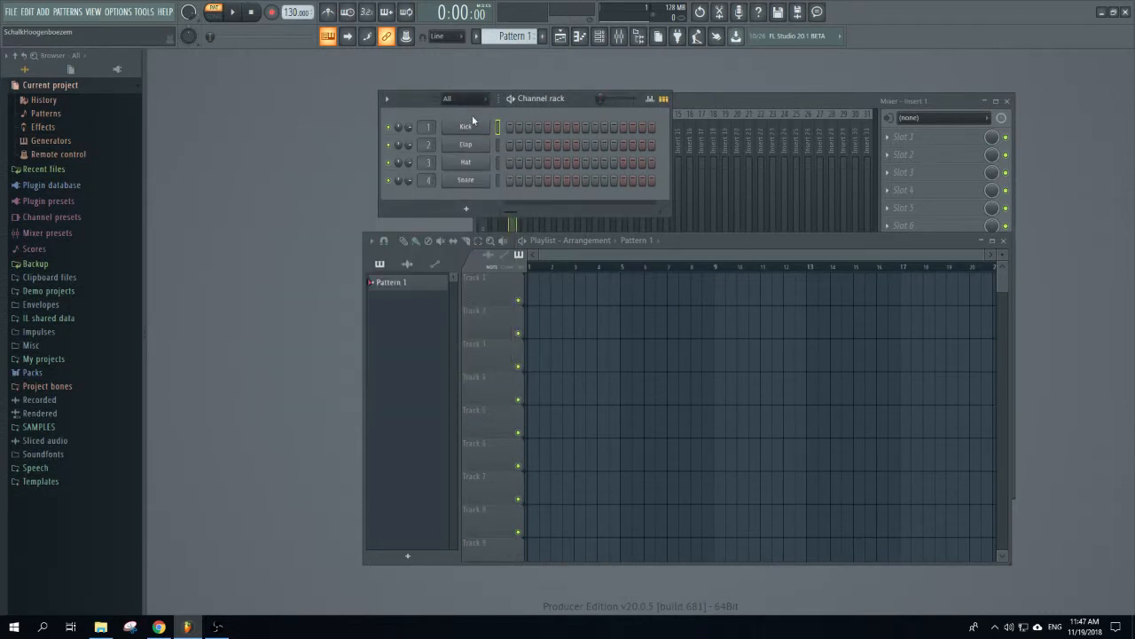
- Add the Clap_005 sample from SAMPLES > Dubstep_Producer > Dubstep_Beats > Claps as a new channel below Snare
click(71, 428)
click(86, 456)
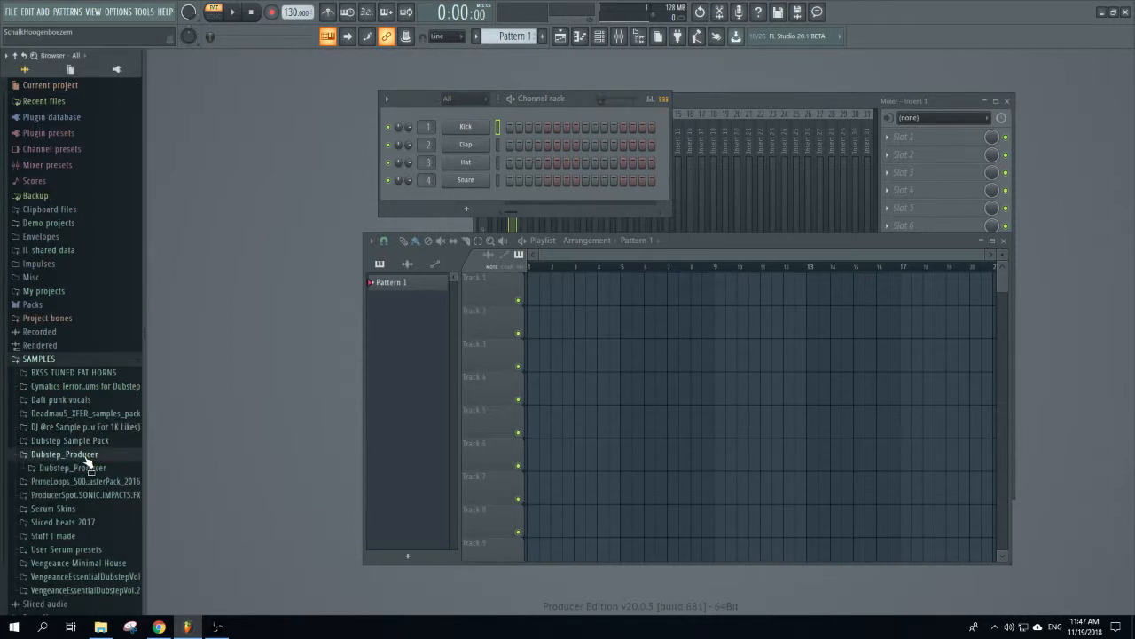
click(88, 467)
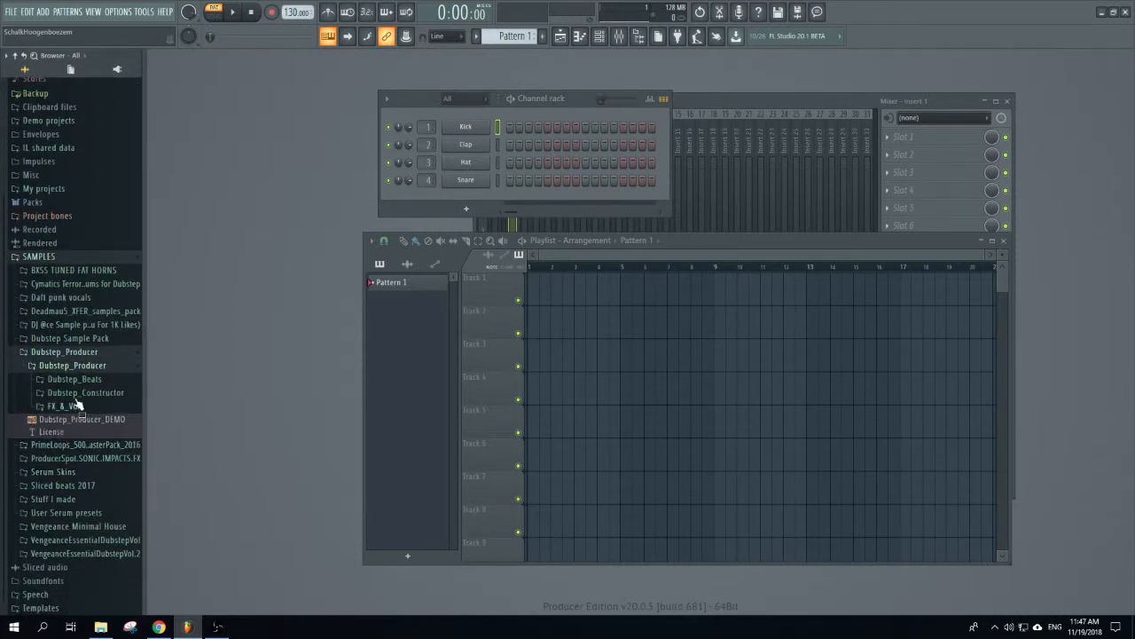
click(82, 380)
click(100, 400)
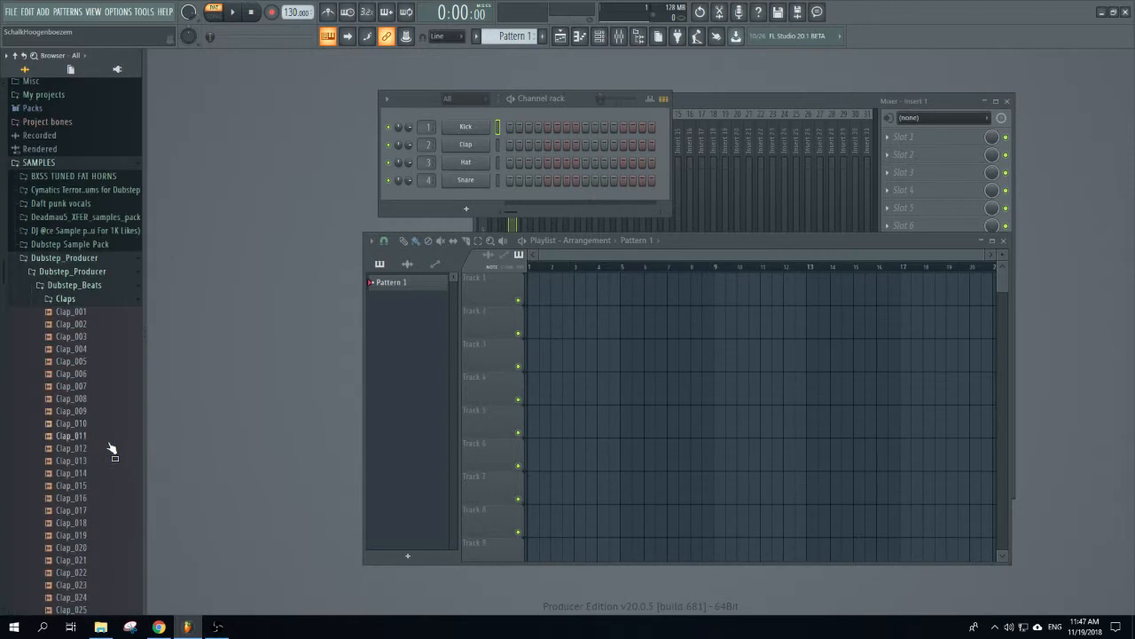
drag(67, 362, 455, 193)
- View the Clap_005 channel's settings window, move it over the Playlist, and close it
click(484, 197)
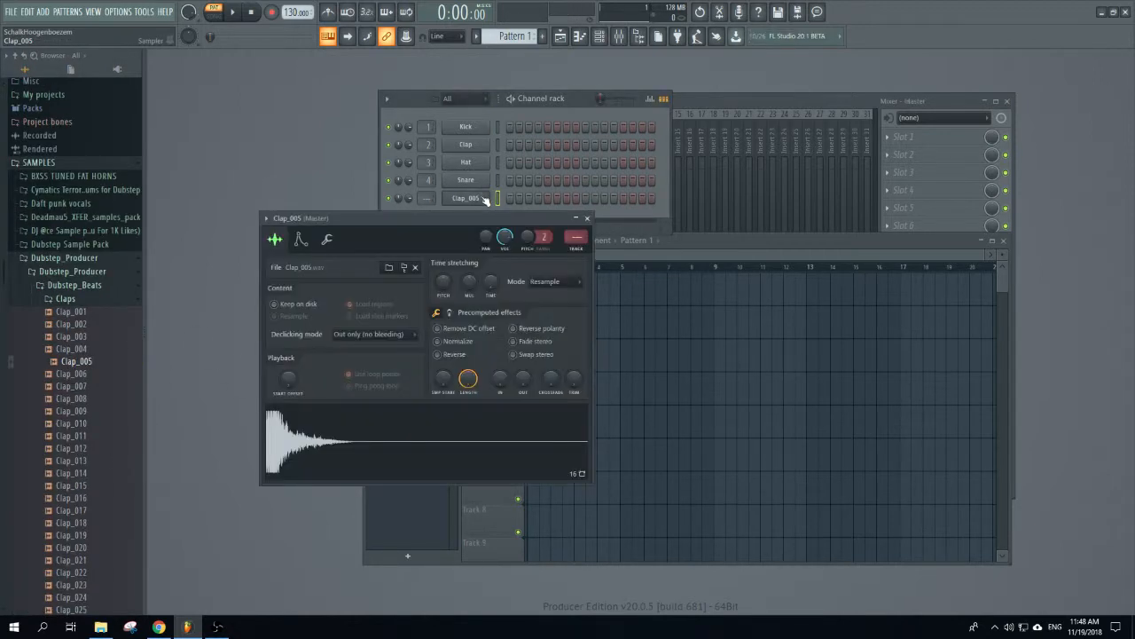
drag(504, 222, 618, 295)
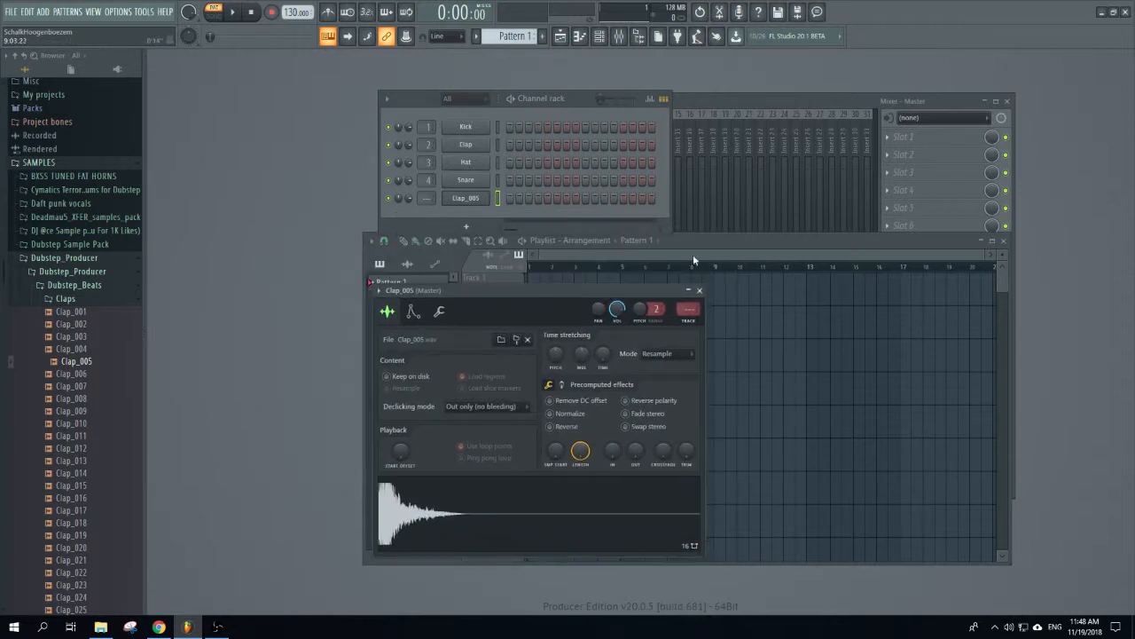
click(699, 290)
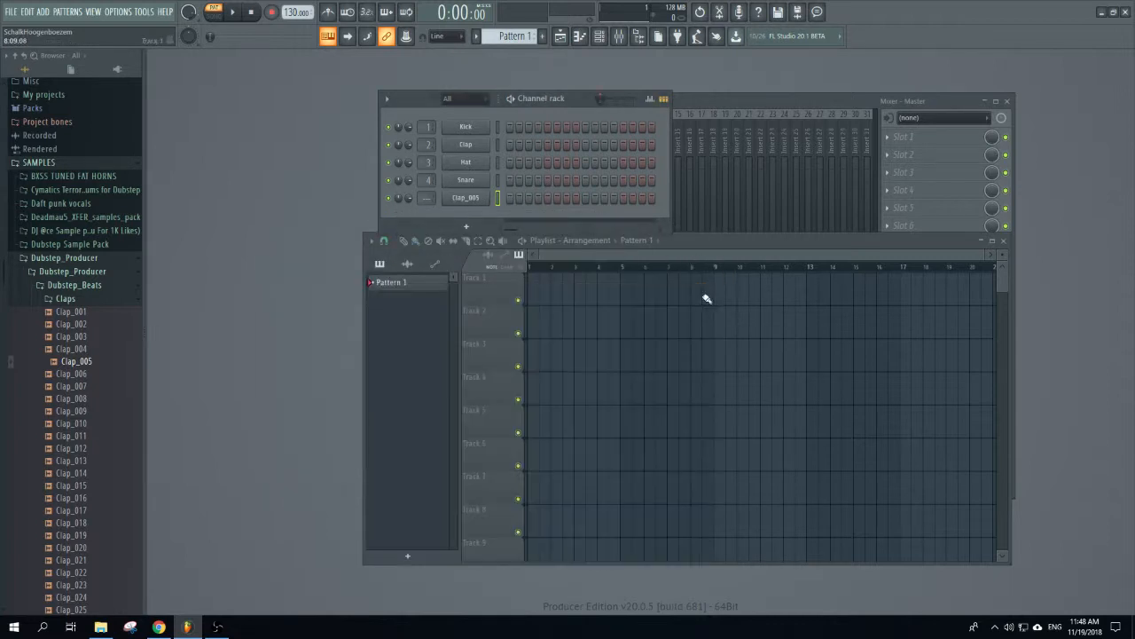
- Place Clap_005 hits on steps 1, 5, 9 and 13 of Pattern 1
click(510, 199)
click(595, 199)
click(624, 197)
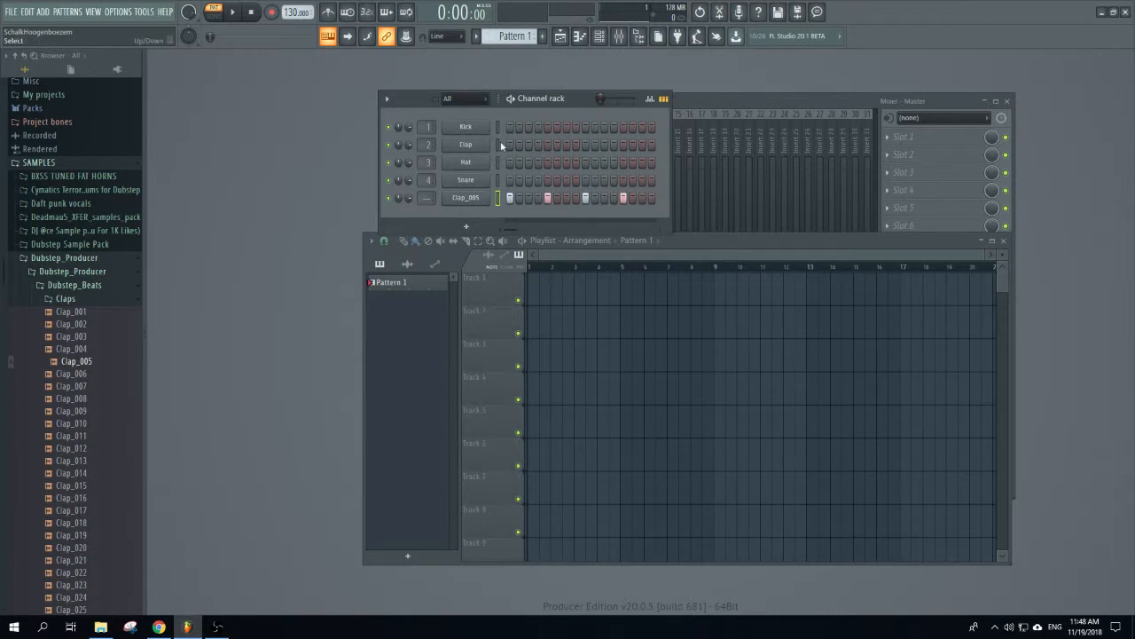
- Play Pattern 1 briefly, clear the Clap_005 hits, and refill that channel with Fill each 4 steps
key(space)
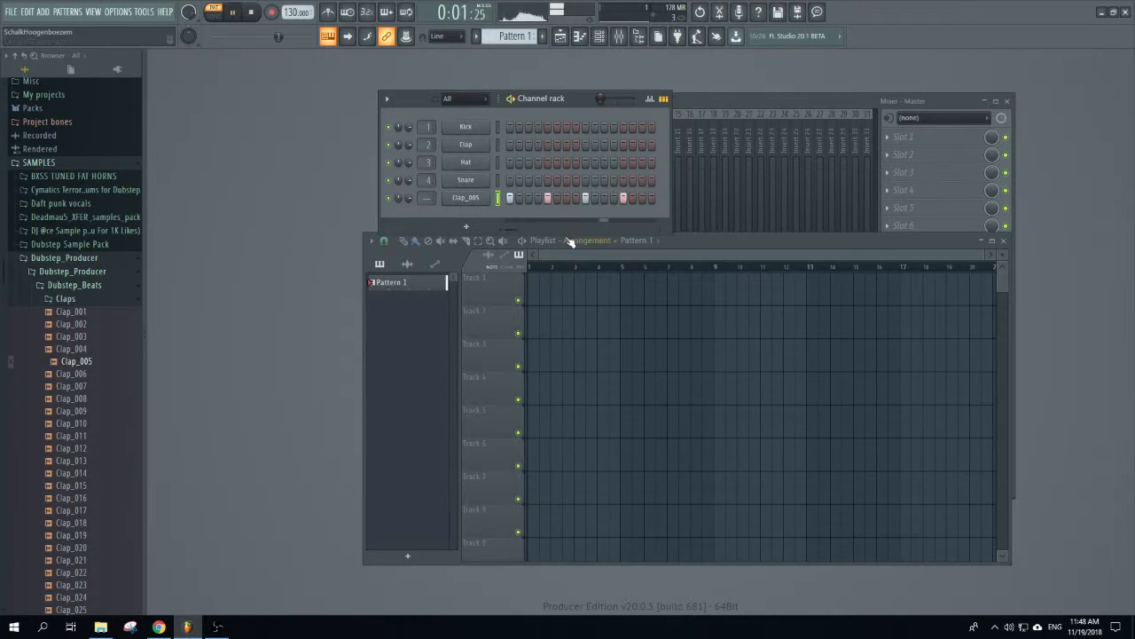
key(space)
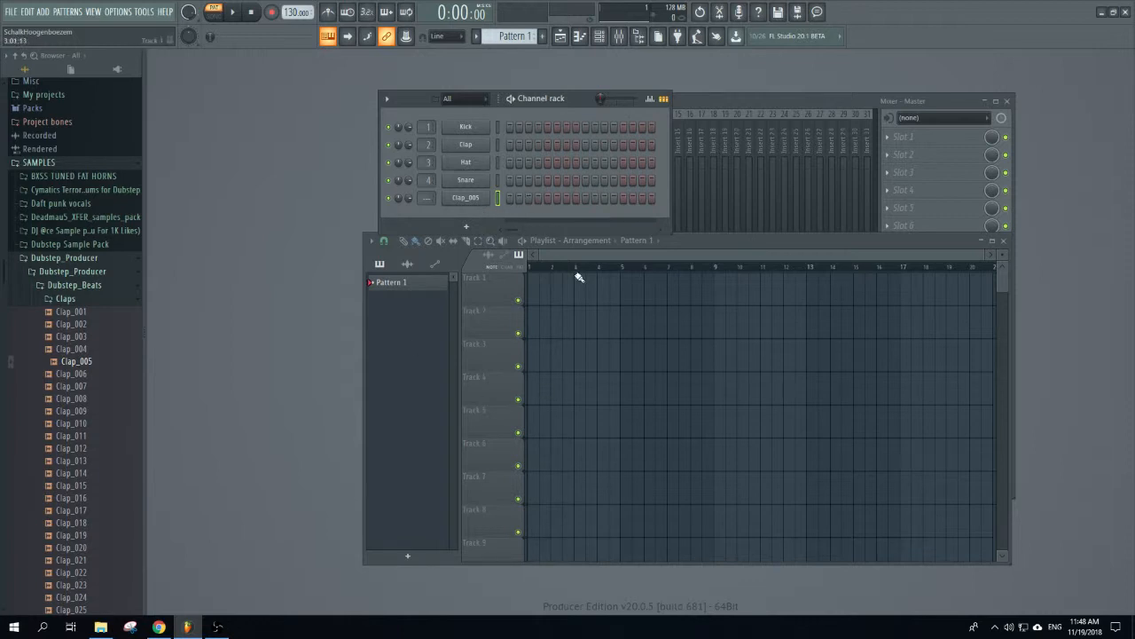
right_click(486, 197)
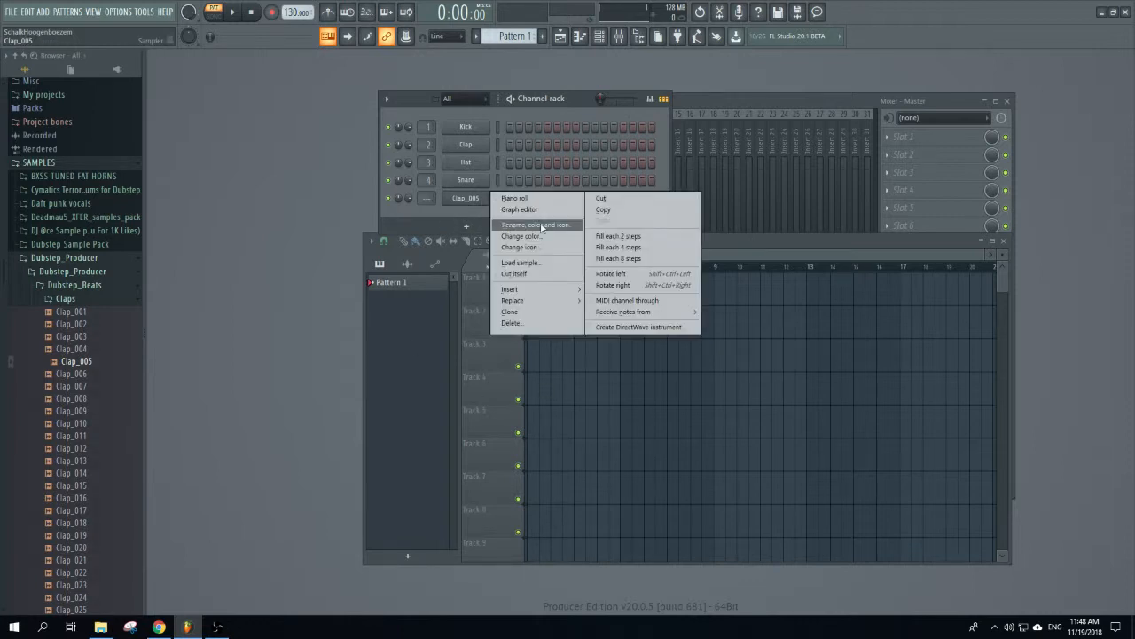
click(658, 247)
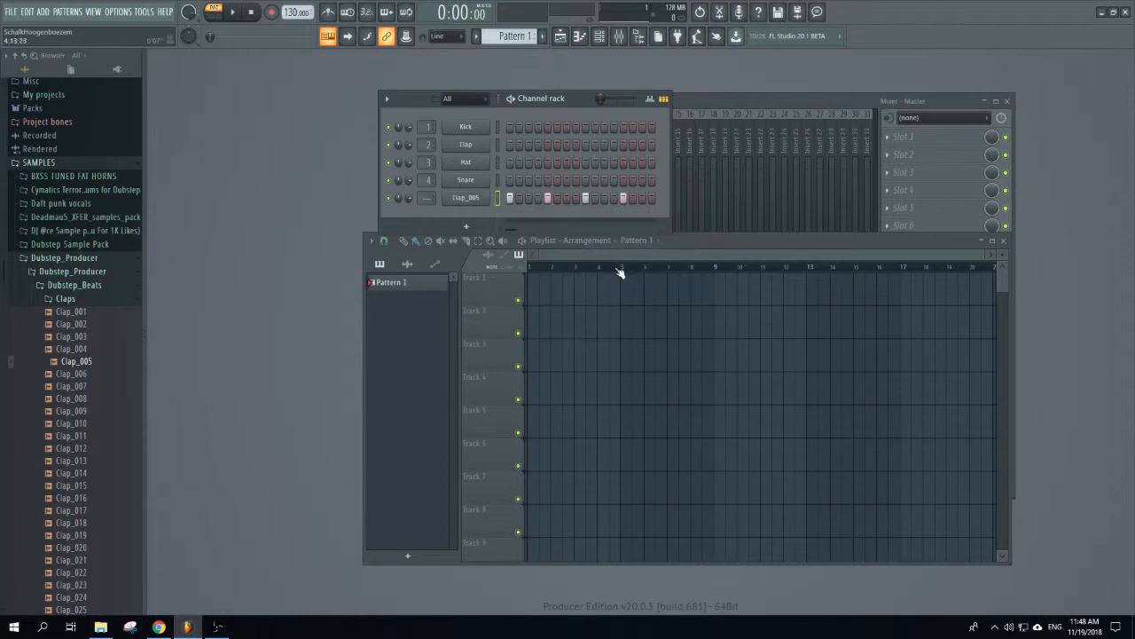
- Play and stop the filled Pattern 1, and clear all the Clap_005 steps
key(space)
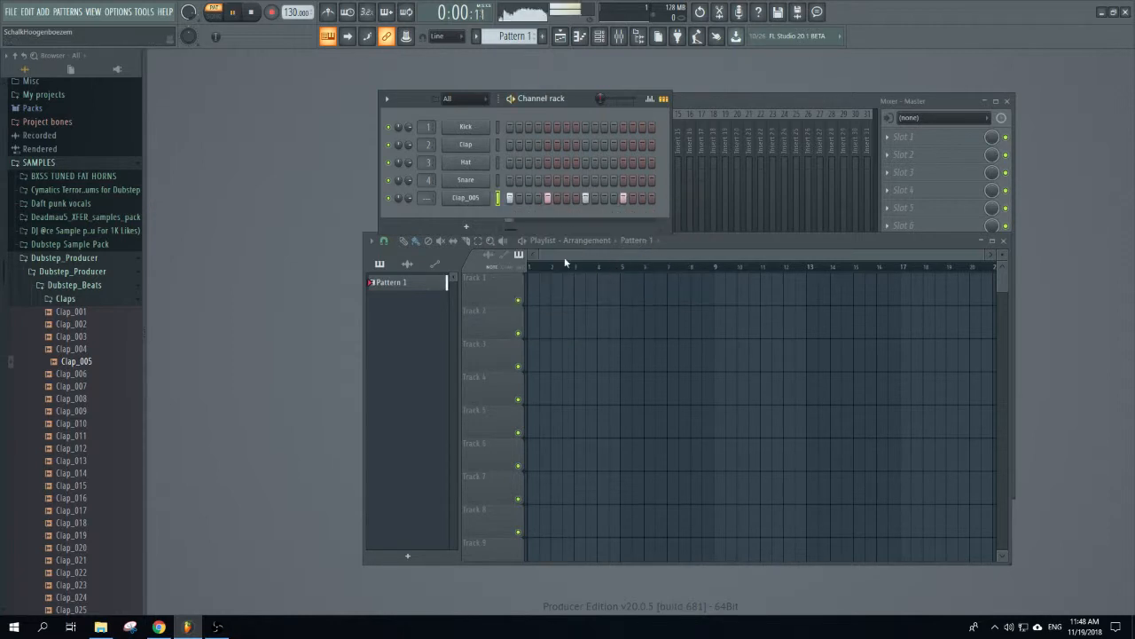
key(space)
click(623, 198)
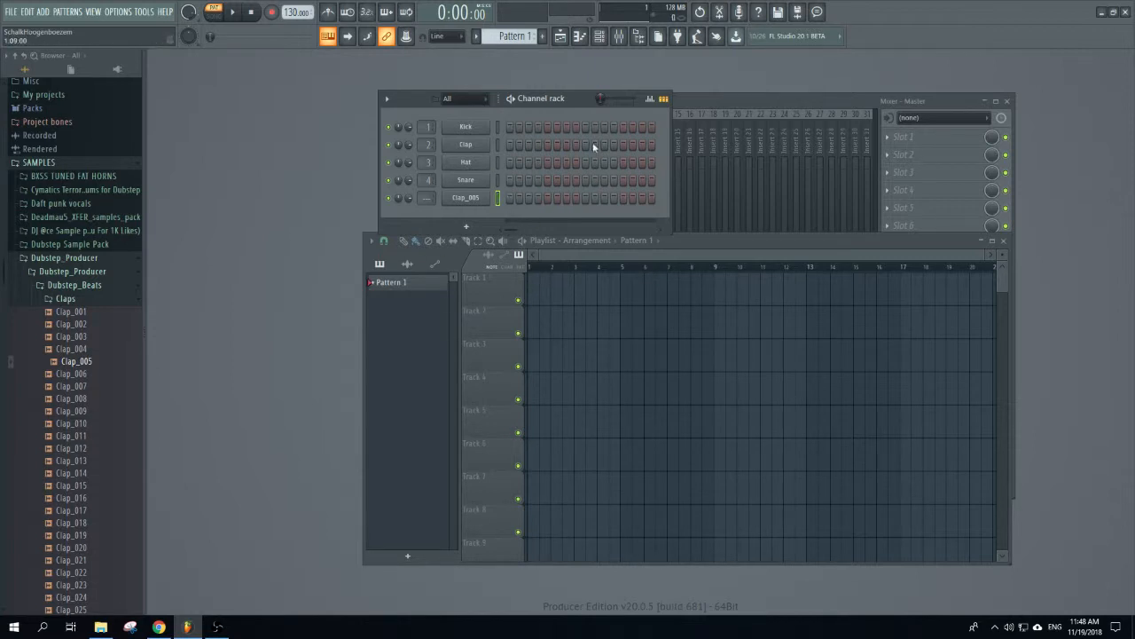
- View the tempo's preset options and the Clap_005 channel's options, choosing nothing in either
right_click(295, 14)
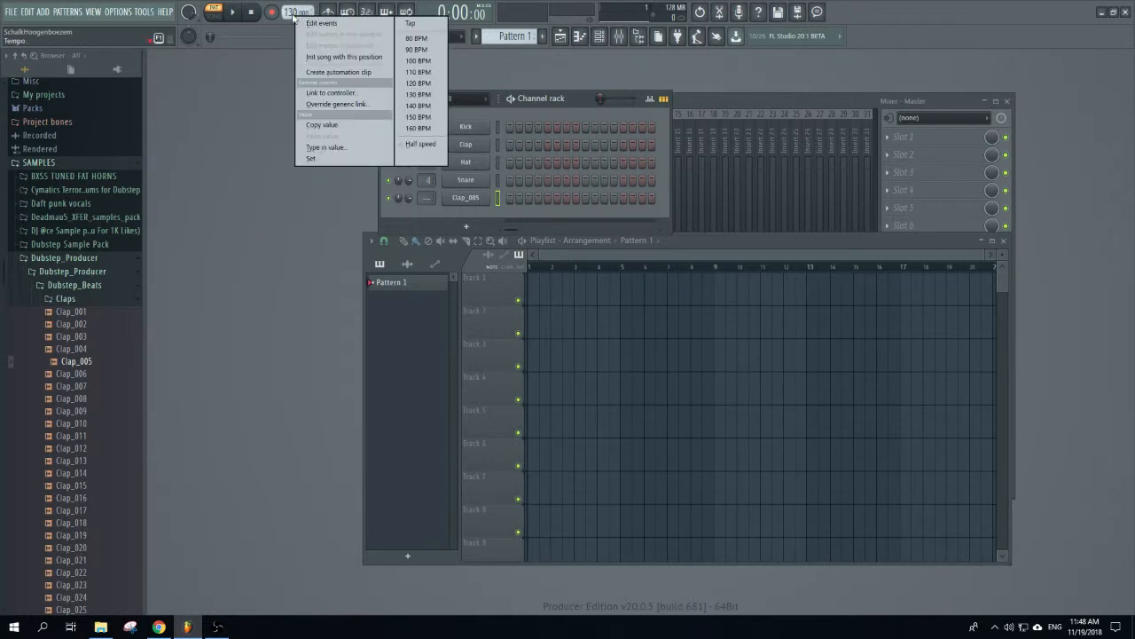
click(293, 16)
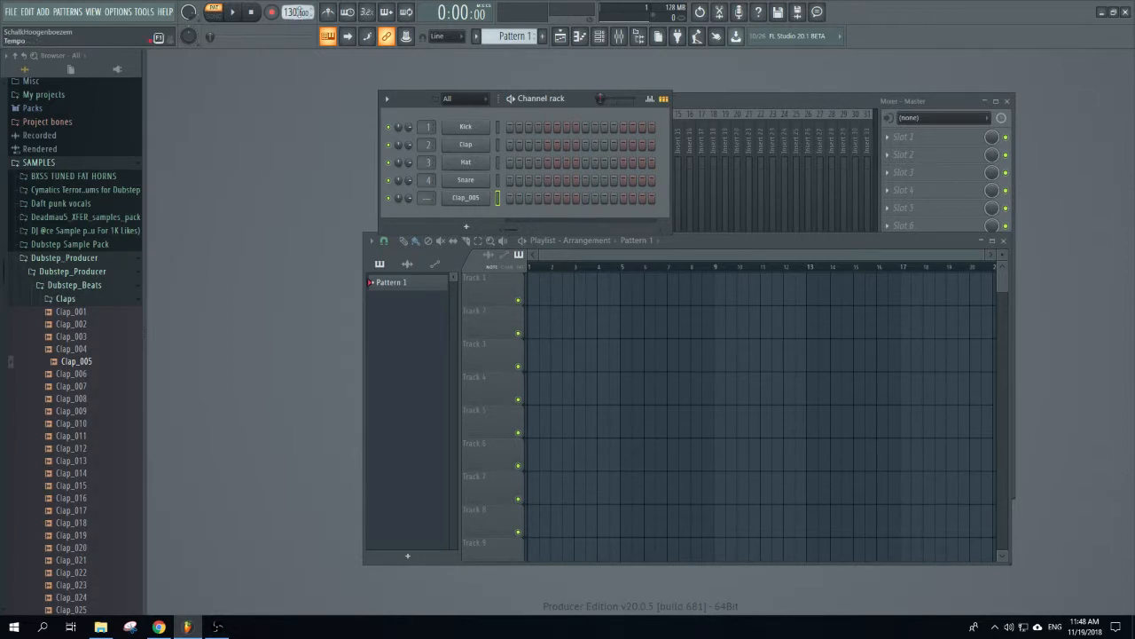
right_click(523, 203)
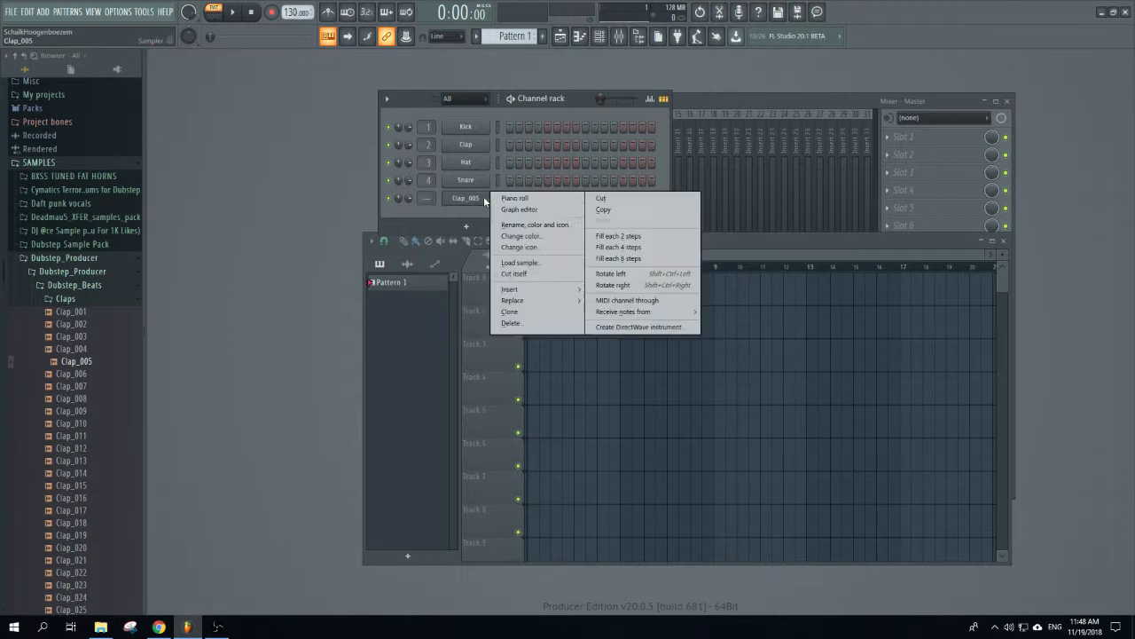
click(510, 210)
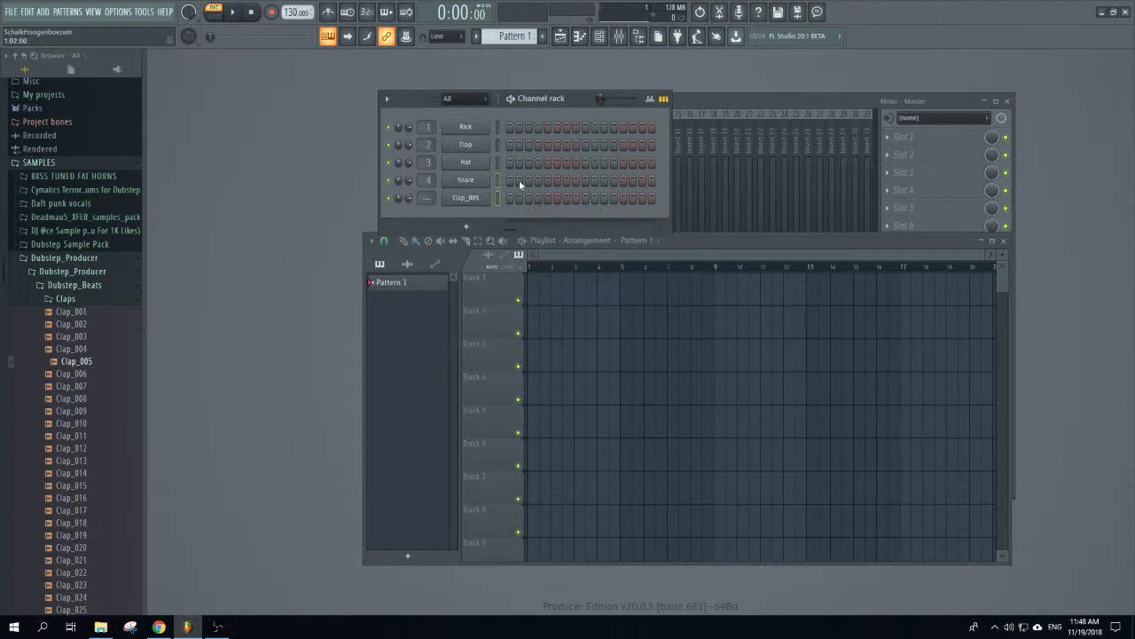
- Fill the Kick channel on each 4 steps and set the tempo to 90 BPM while the pattern plays
right_click(475, 128)
click(621, 186)
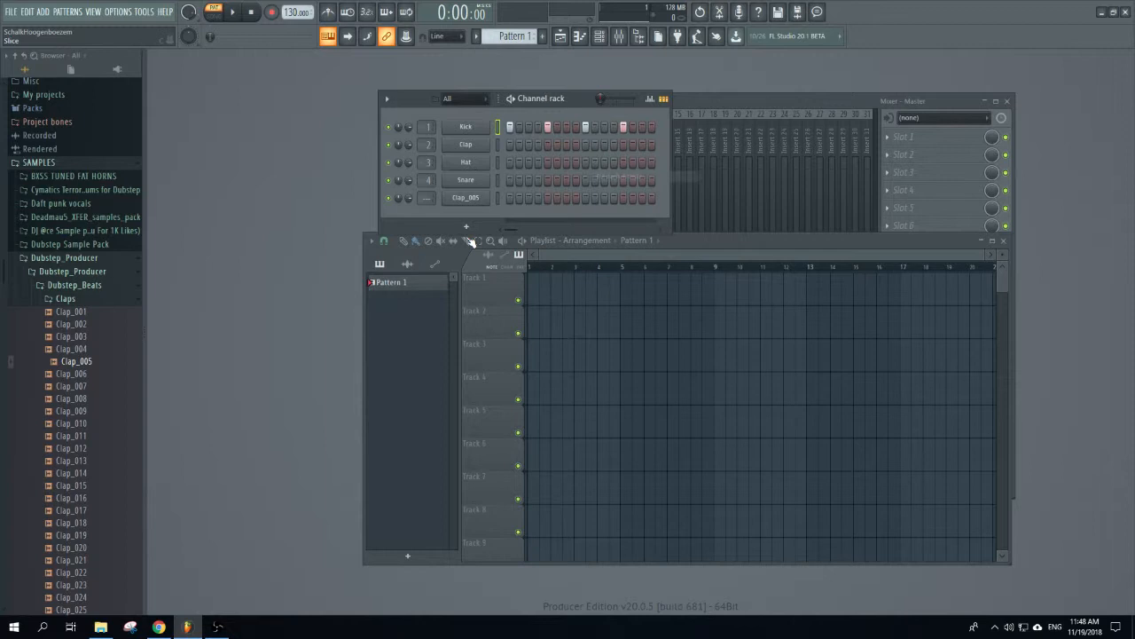
click(234, 14)
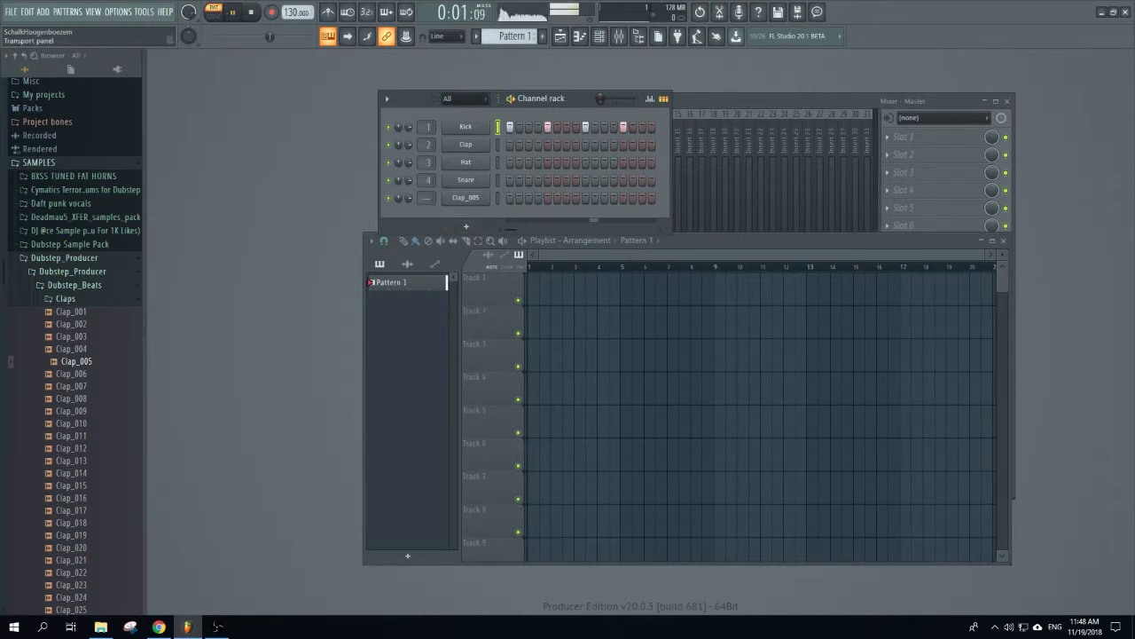
mouse_move(299, 13)
mouse_down()
mouse_move(299, 1)
mouse_move(298, 27)
mouse_move(299, 9)
mouse_up()
- Remove the Kick hits on steps 5, 9 and 13 and add one on step 3
right_click(547, 128)
right_click(586, 128)
right_click(623, 127)
click(530, 127)
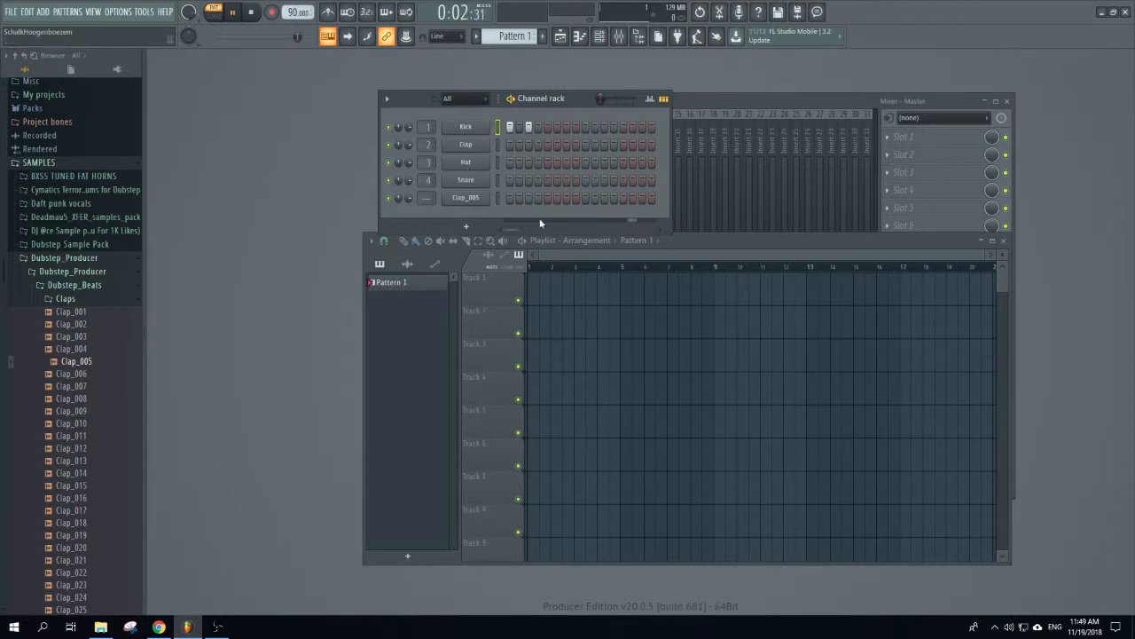
- Add Snare hits on steps 5 and 13 and a Kick hit on step 9
click(548, 181)
click(585, 128)
click(631, 181)
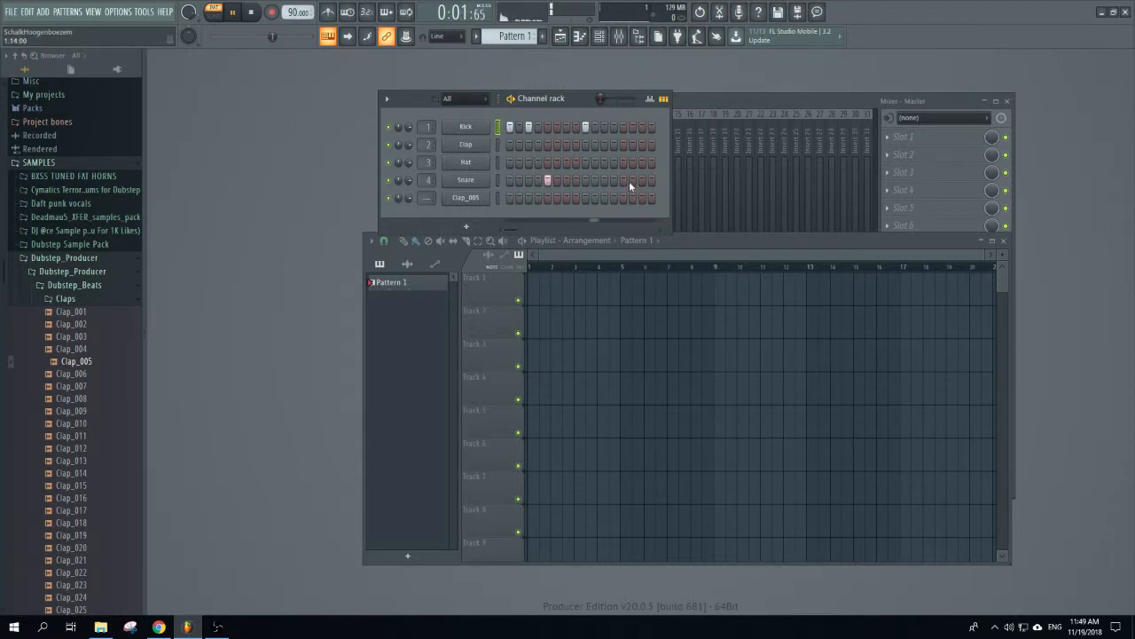
- Replace the Kick hit on step 9 with hits on steps 10 and 12, keeping a Snare hit on step 13
right_click(585, 128)
click(604, 127)
right_click(604, 128)
right_click(631, 181)
click(631, 181)
click(594, 127)
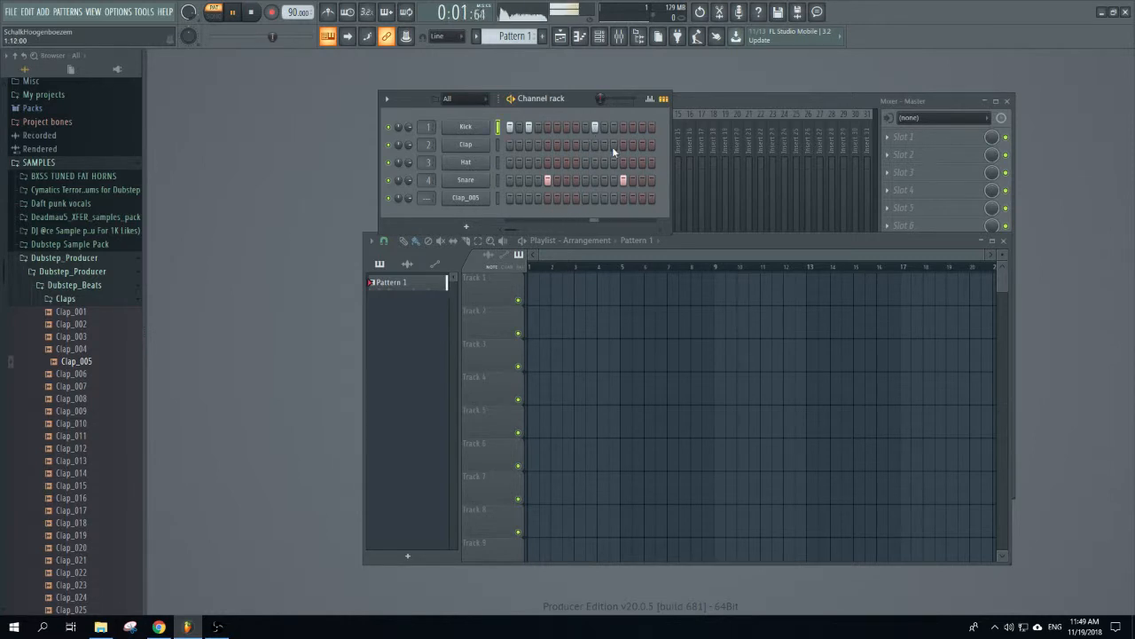
click(614, 128)
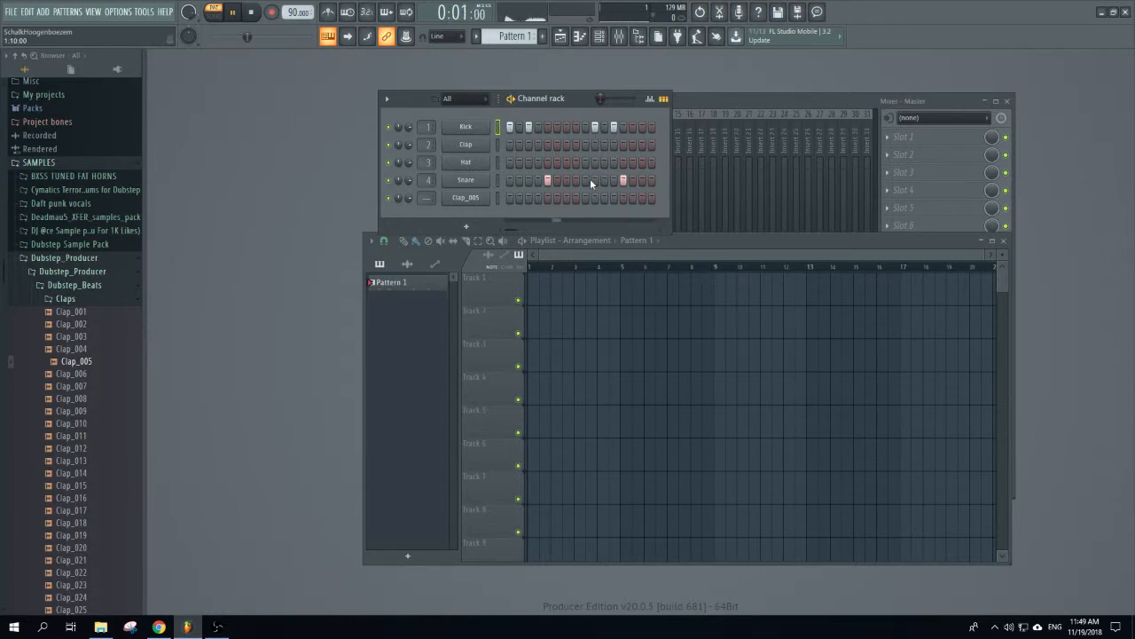
- Stop playback and clear every Kick and Snare step from Pattern 1
right_click(613, 128)
right_click(594, 127)
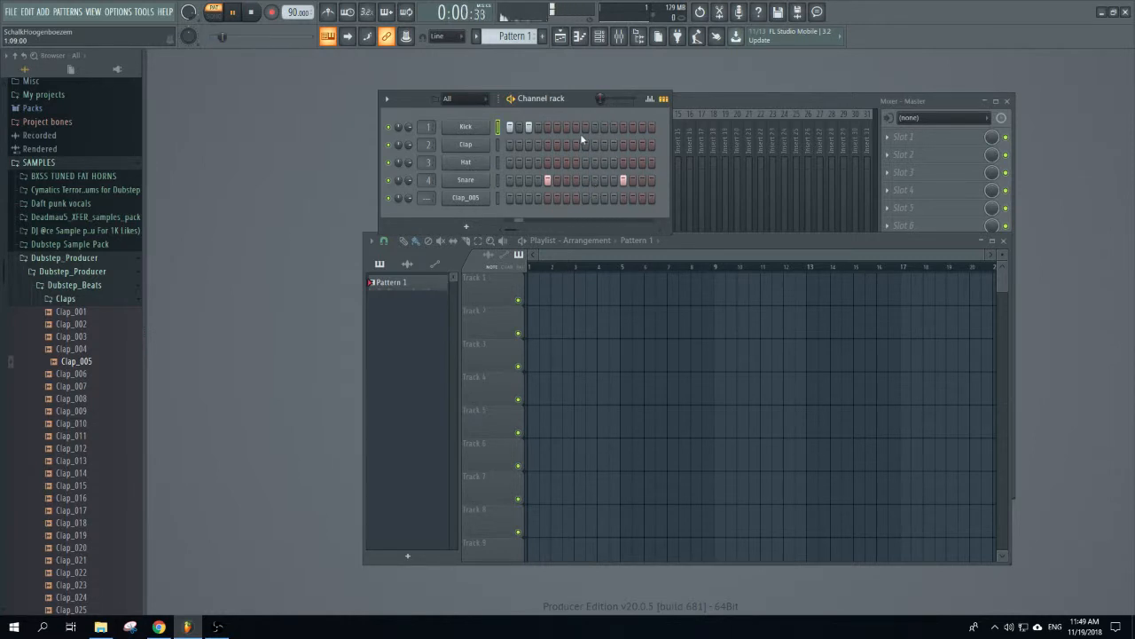
key(space)
right_click(528, 127)
right_click(510, 127)
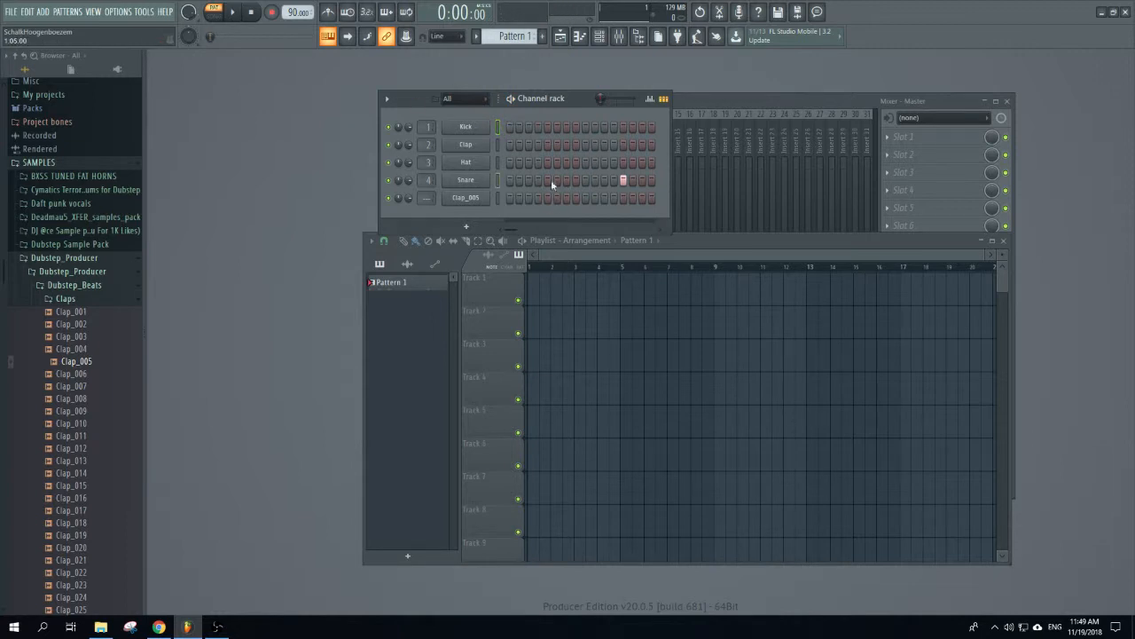
right_click(623, 181)
- Move the Channel rack partly over the Playlist and add the subtractive synthesizer 3x Osc as a new channel
drag(576, 100, 624, 148)
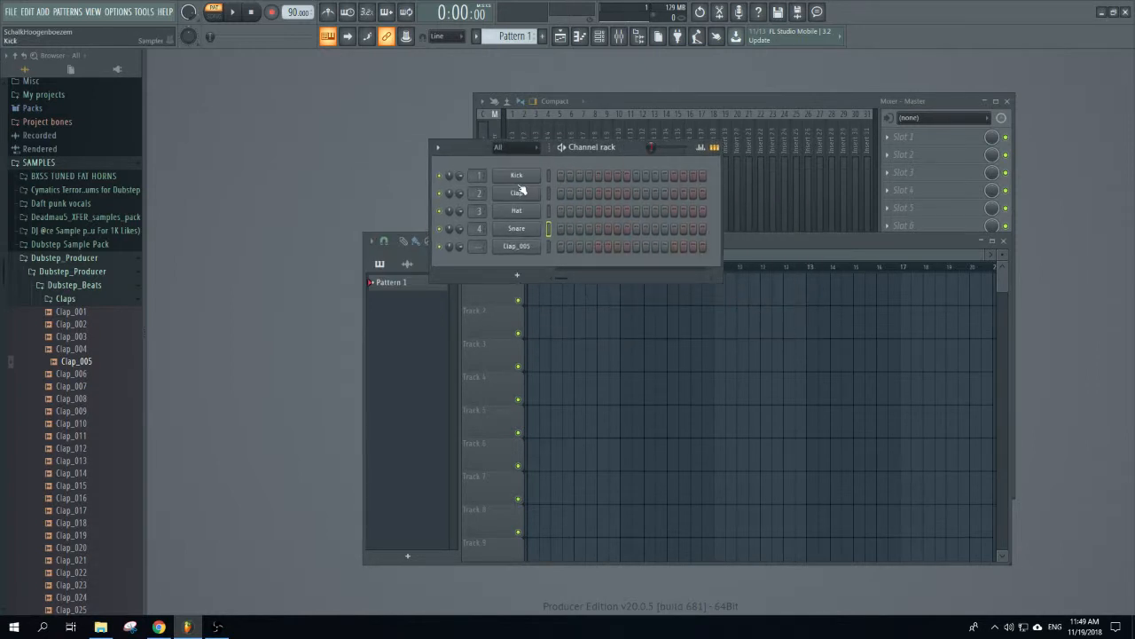
click(715, 148)
click(43, 12)
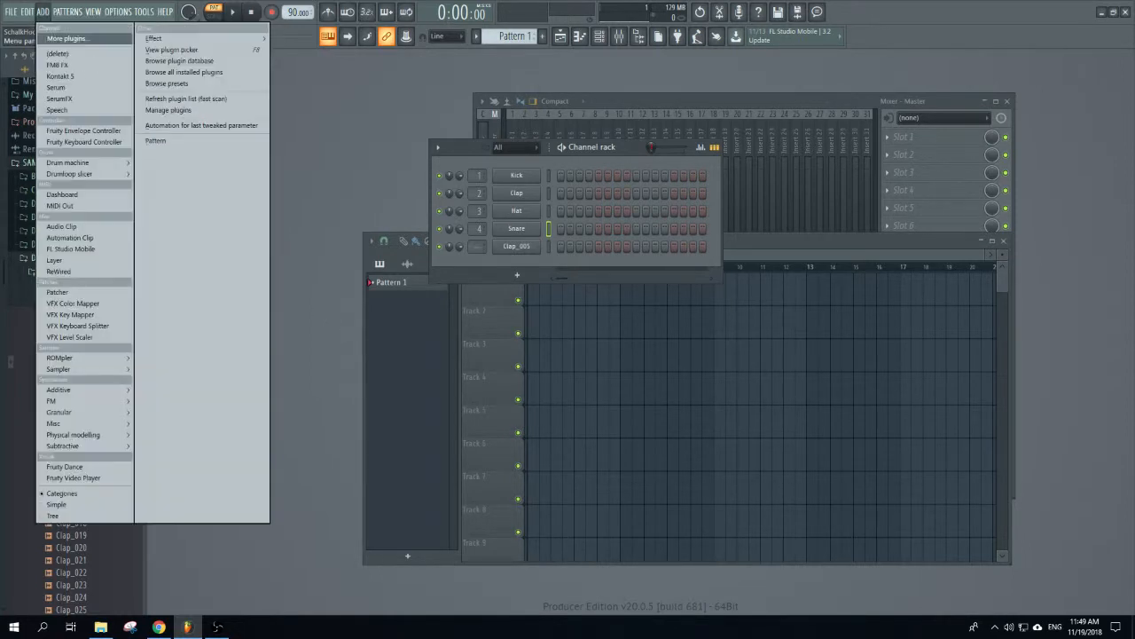
mouse_move(91, 415)
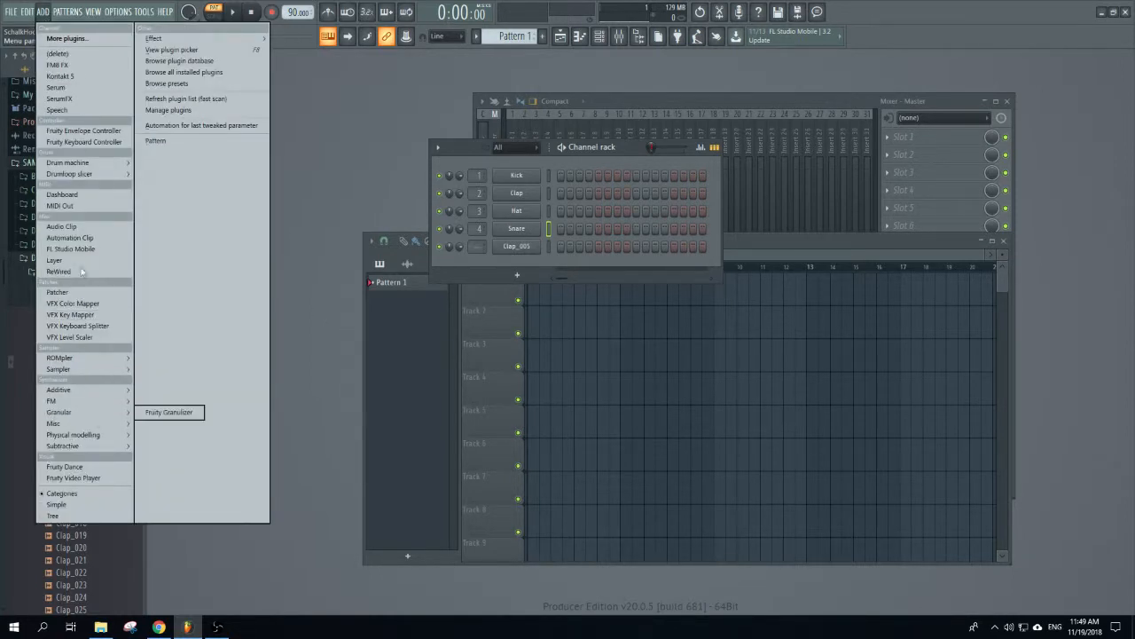
mouse_move(112, 445)
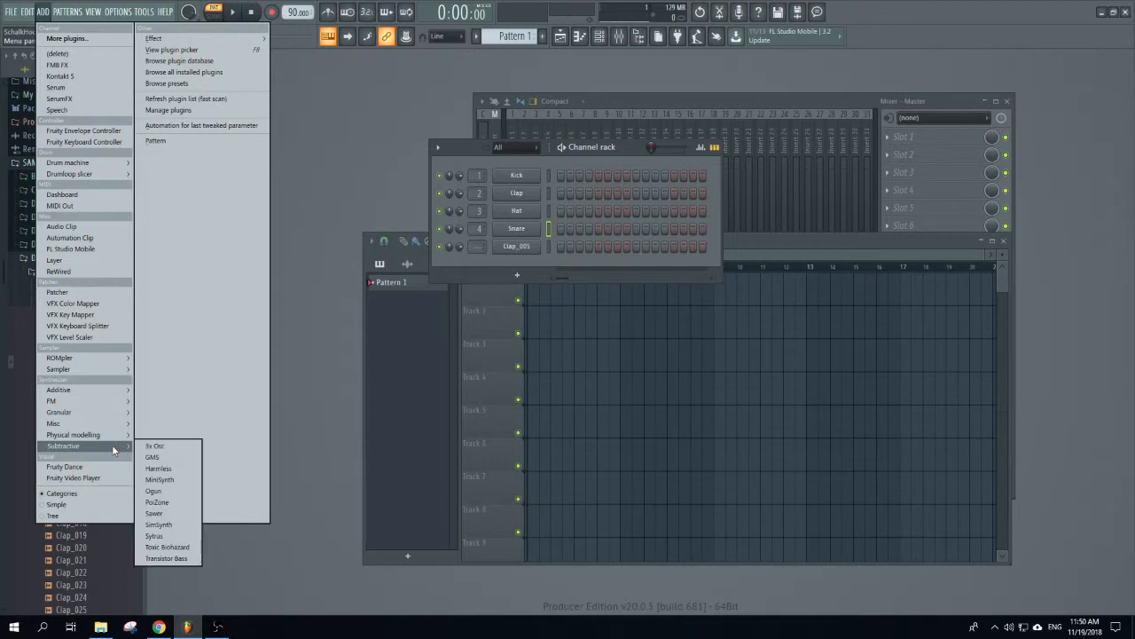
click(190, 446)
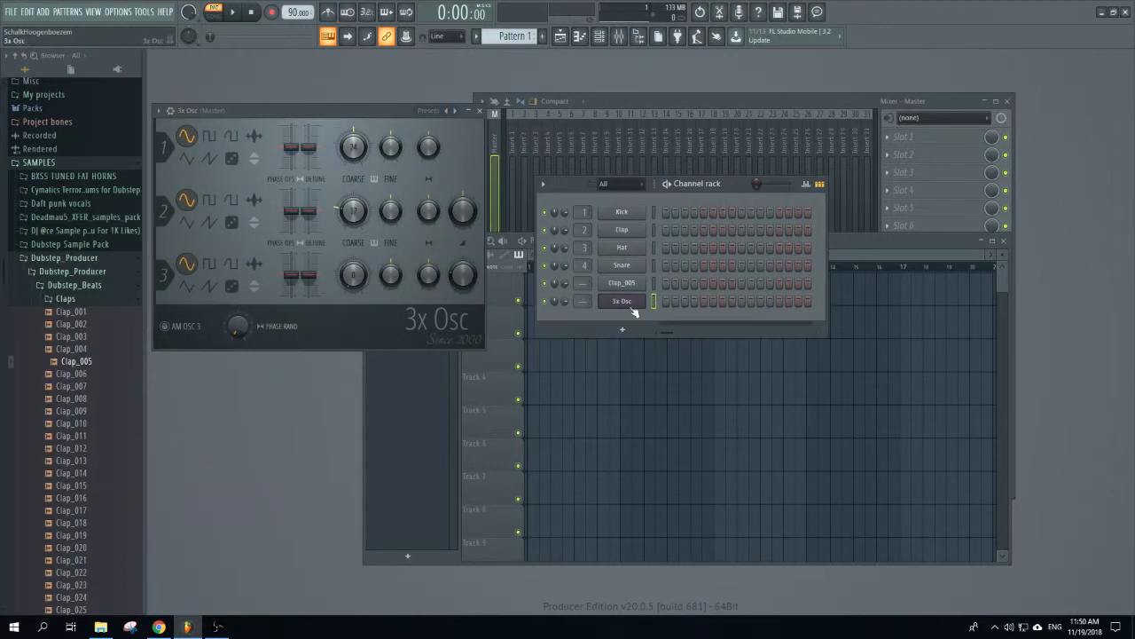
- Open the 3x Osc channel in the Piano roll
right_click(633, 304)
click(630, 304)
right_click(632, 305)
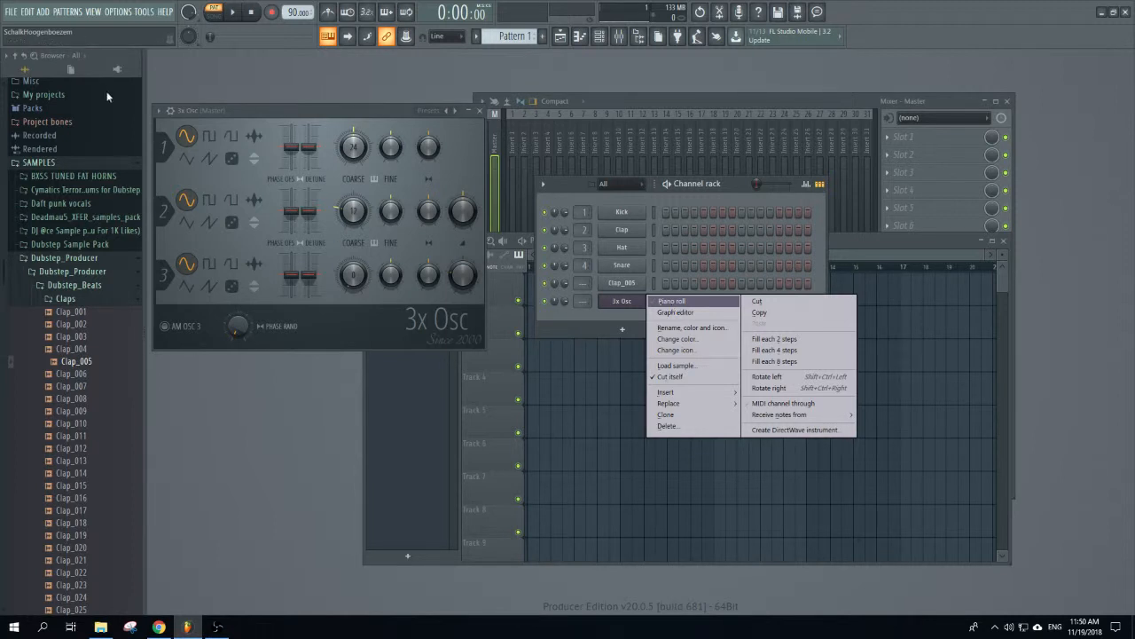
click(700, 306)
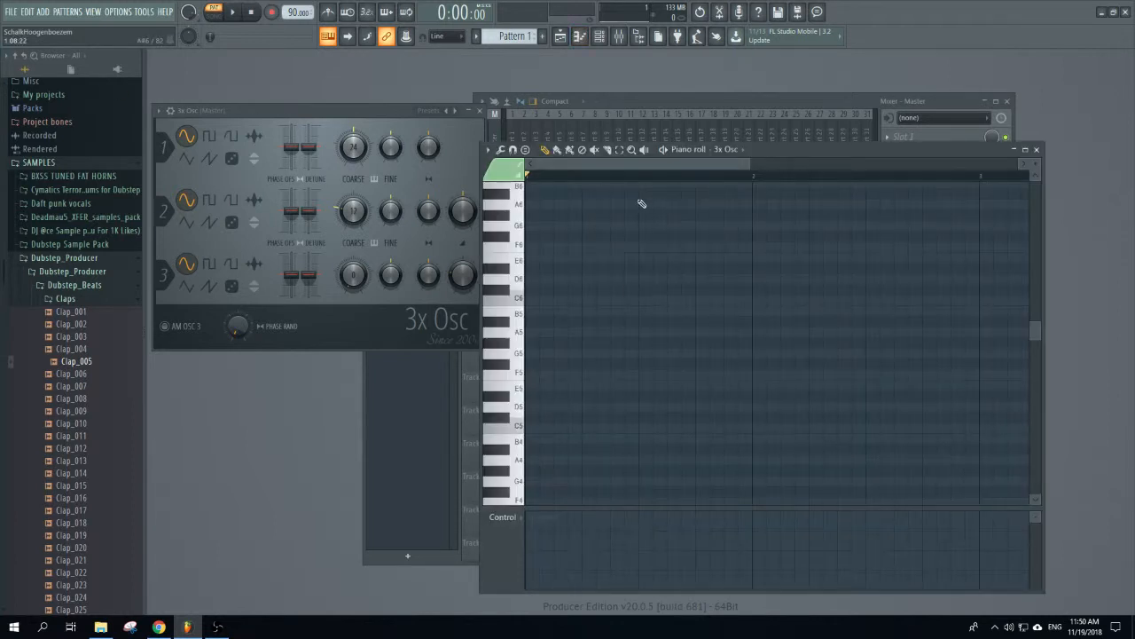
- Examine the Piano roll's note range and audition high and low keys of the 3x Osc on its keyboard
scroll(662, 301, down, 10)
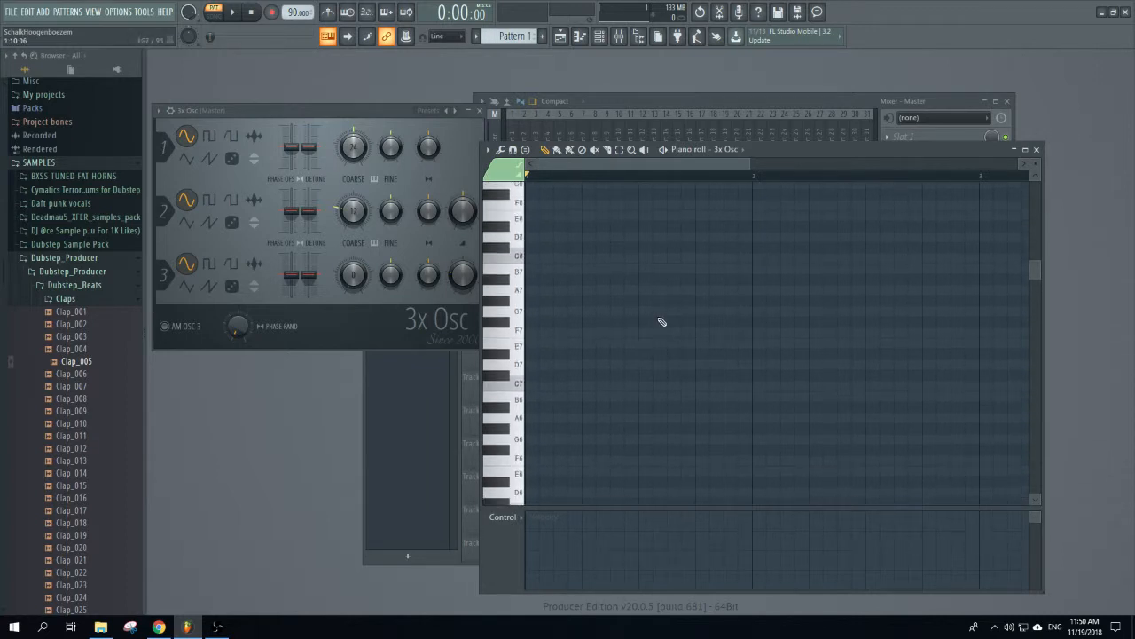
scroll(647, 328, down, 6)
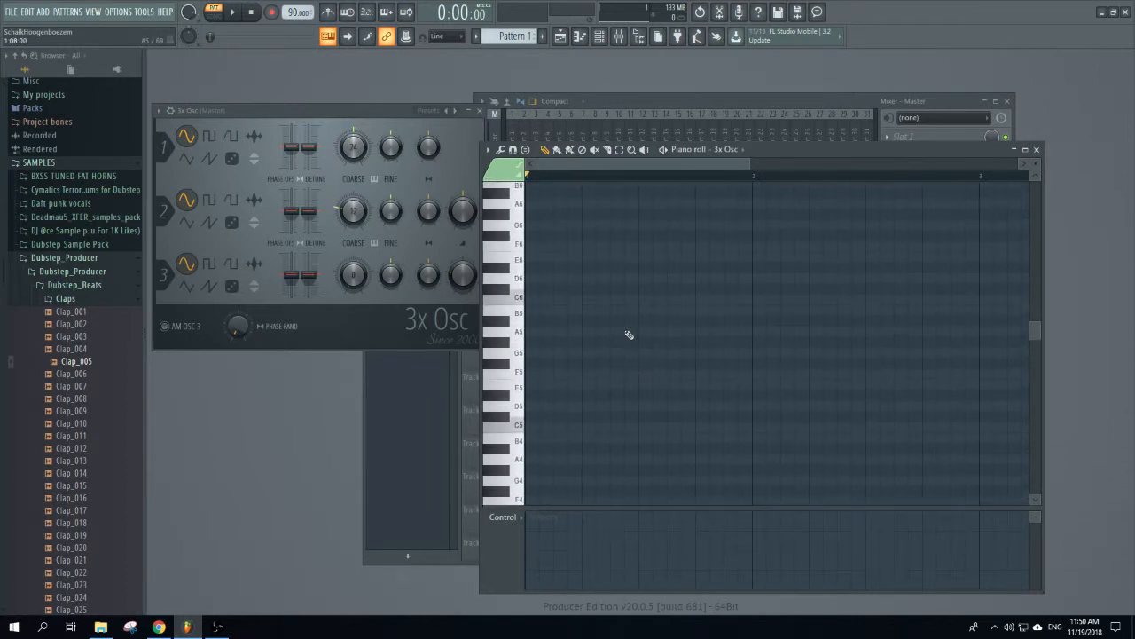
click(520, 244)
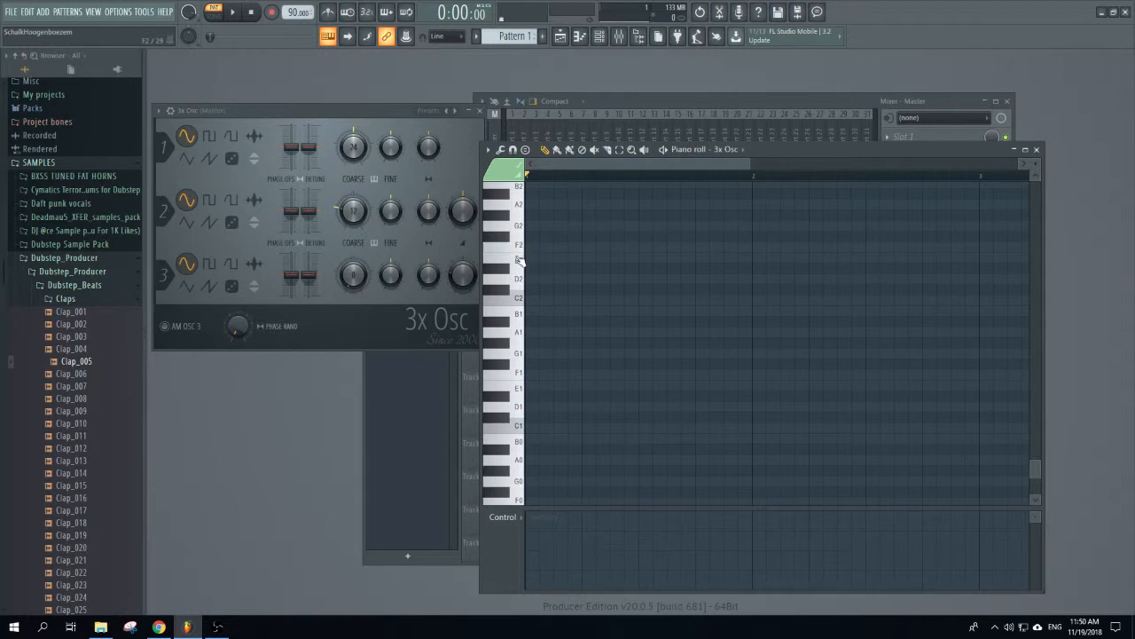
click(522, 354)
scroll(525, 363, up, 5)
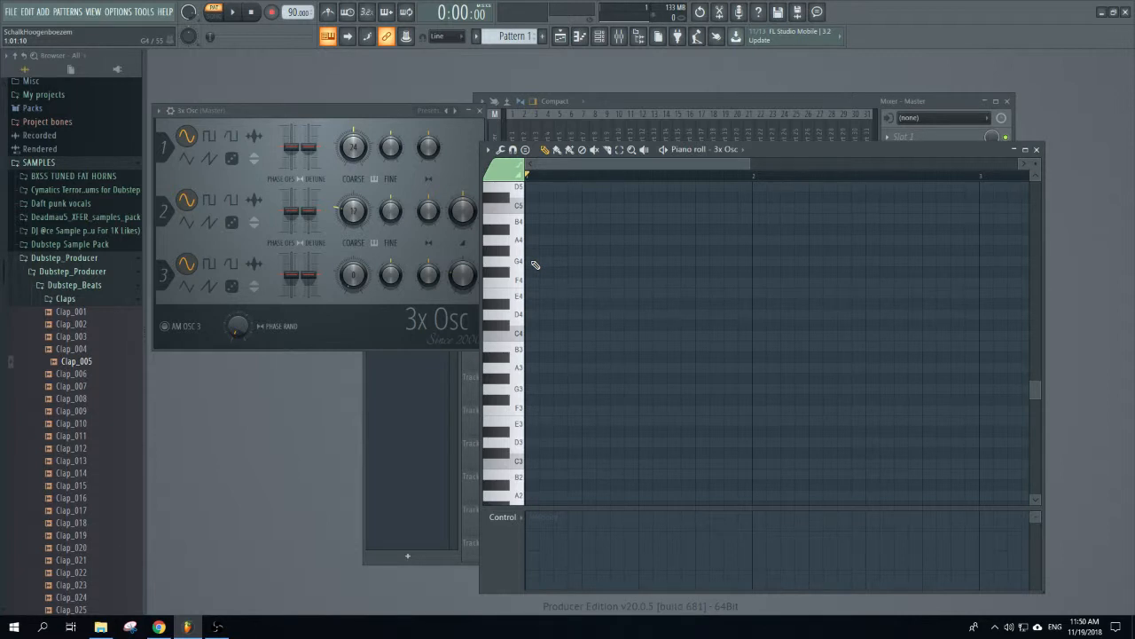
scroll(526, 374, down, 3)
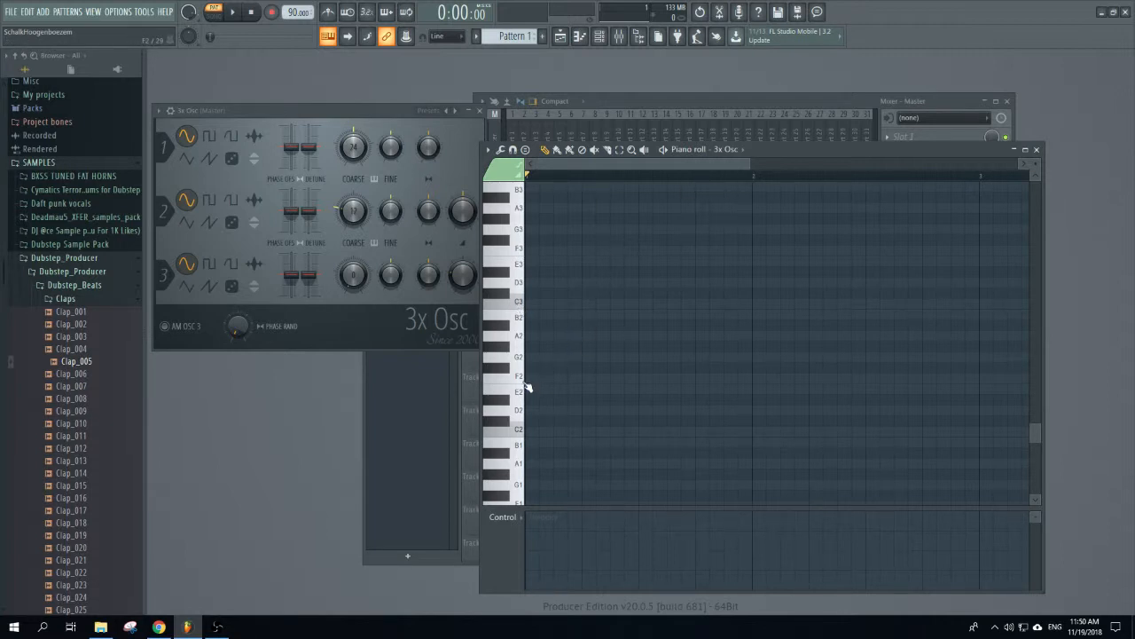
drag(523, 378, 524, 207)
click(520, 228)
drag(523, 239, 542, 287)
scroll(517, 332, up, 2)
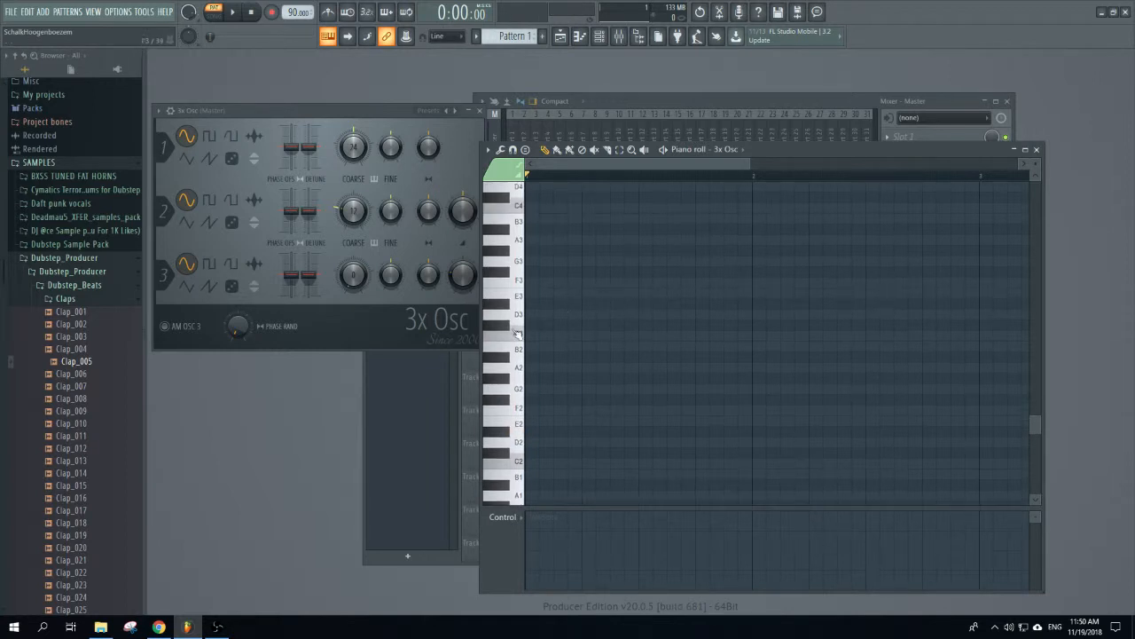
- Place one-bar melody notes for 3x Osc: A3 on beats 1 and 2, C4 on beat 3, and G3 on beat 4
click(538, 252)
right_click(539, 253)
drag(539, 264, 526, 251)
click(586, 239)
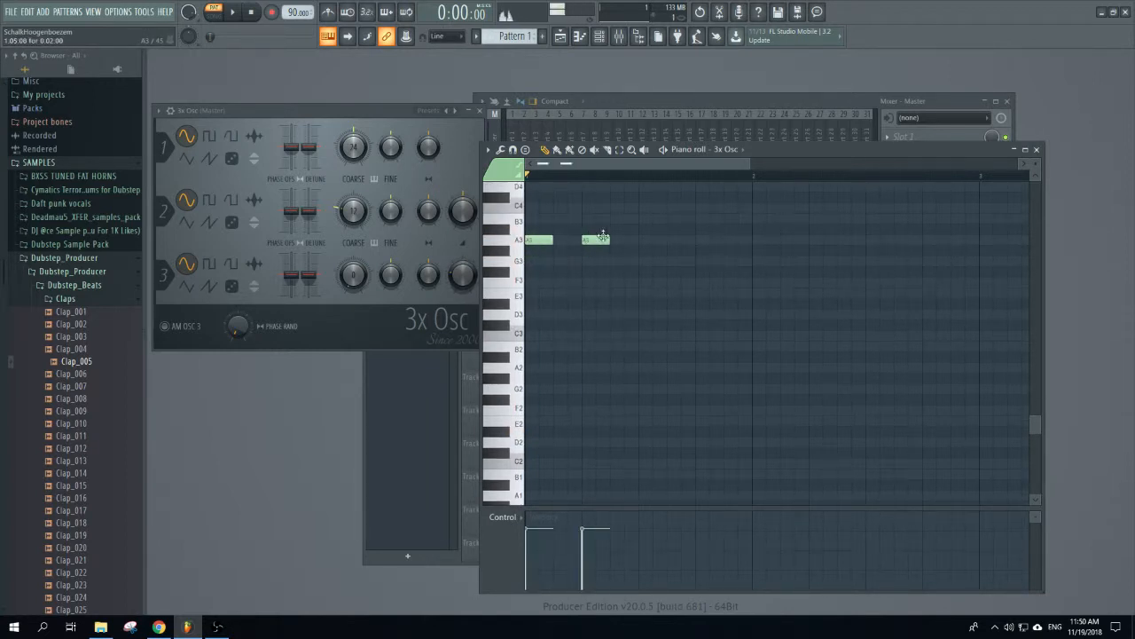
click(637, 209)
drag(697, 239, 697, 261)
- Play and stop the 3x Osc melody, and bring up the Channel rack to view its note preview
key(space)
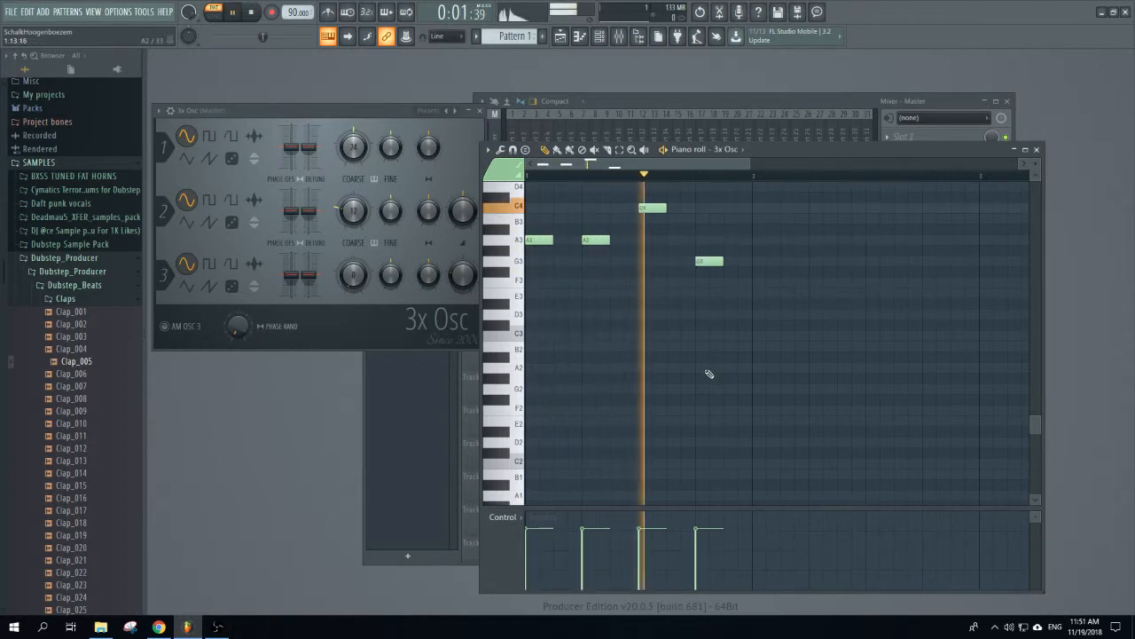
key(space)
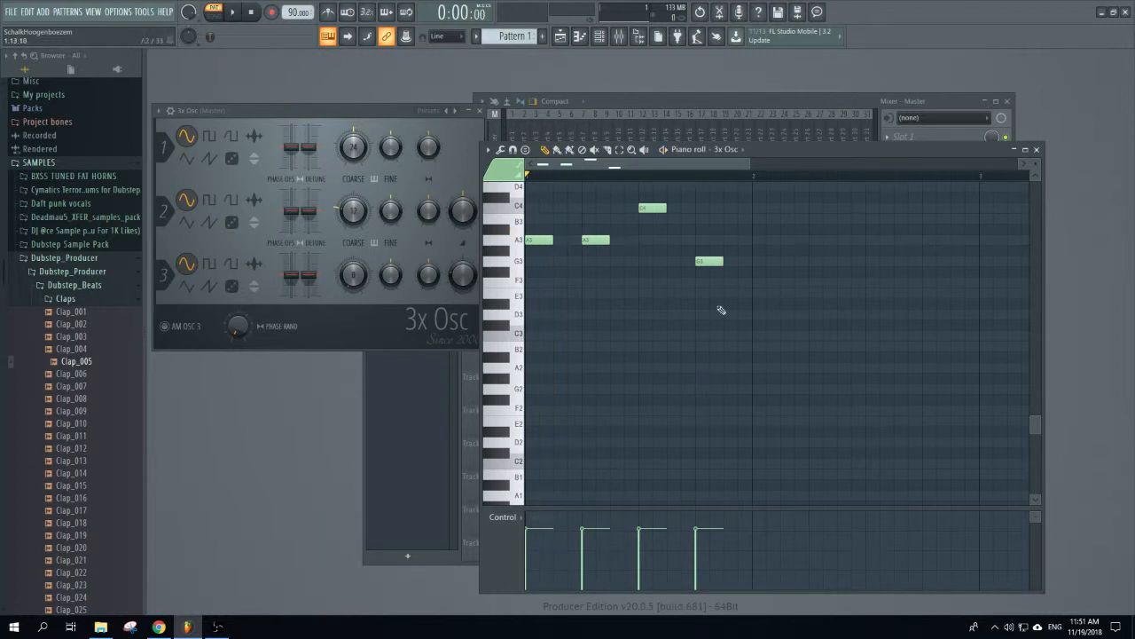
click(600, 35)
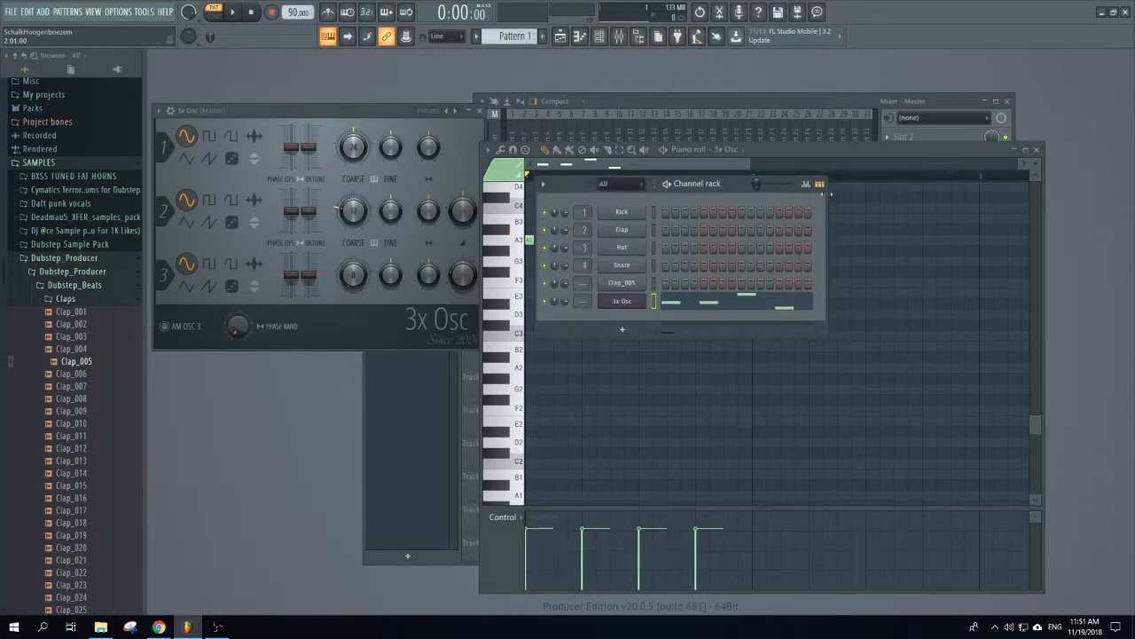
- Toggle the Channel rack's step grid off and back on, and fill every 4 steps on the Kick channel
click(820, 184)
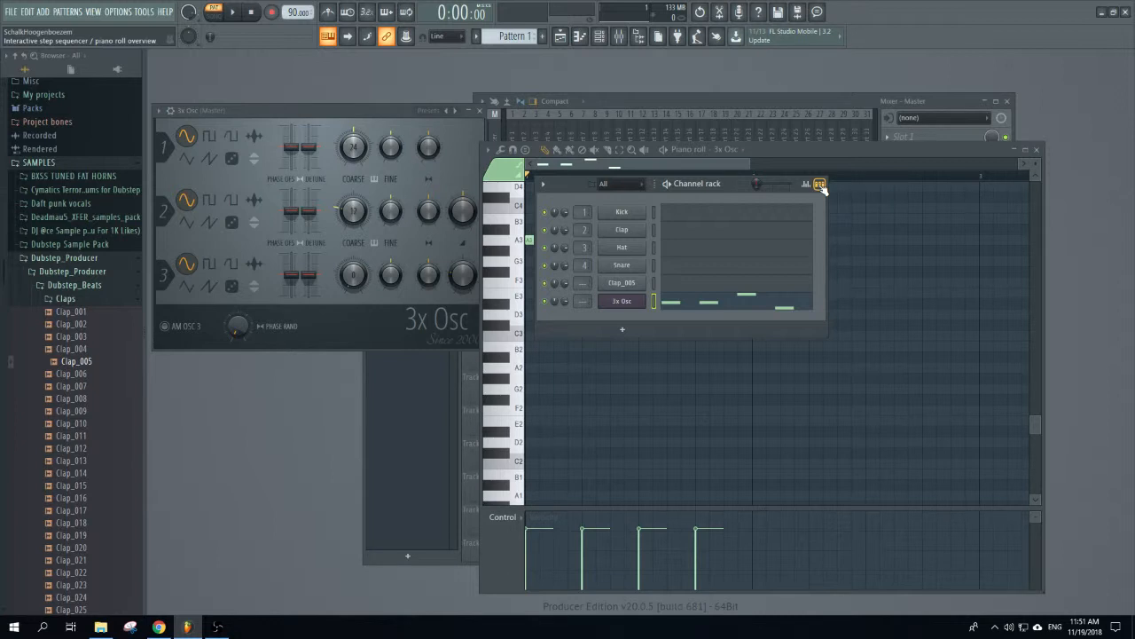
click(820, 184)
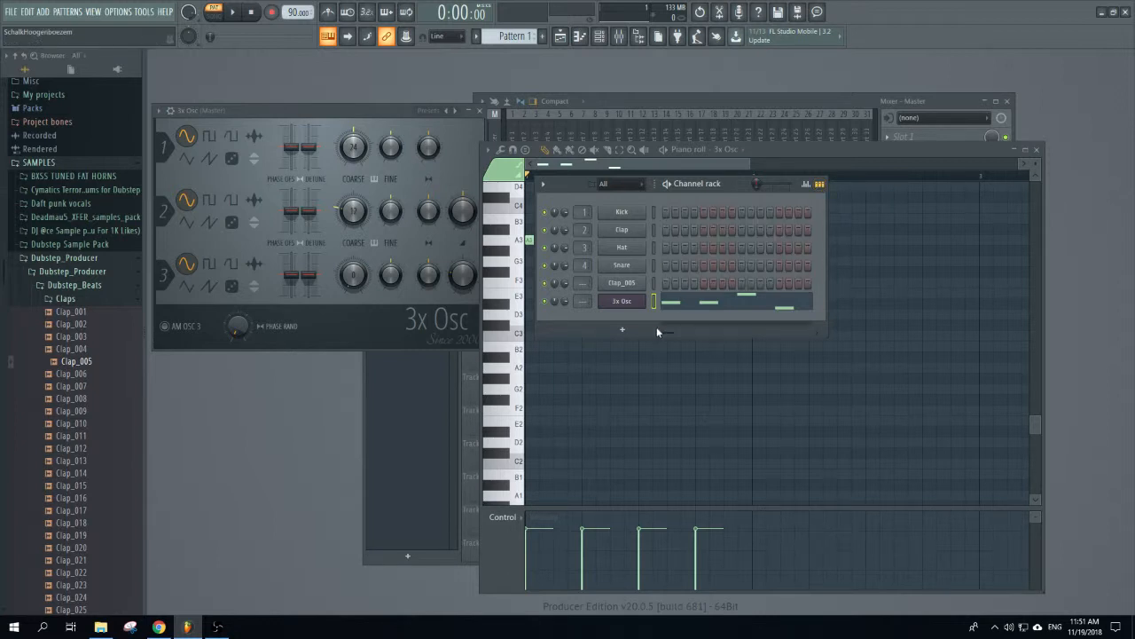
right_click(633, 216)
click(776, 244)
- Open the Kick channel in the Piano roll and examine how its filled steps appear as notes across the bar
right_click(646, 210)
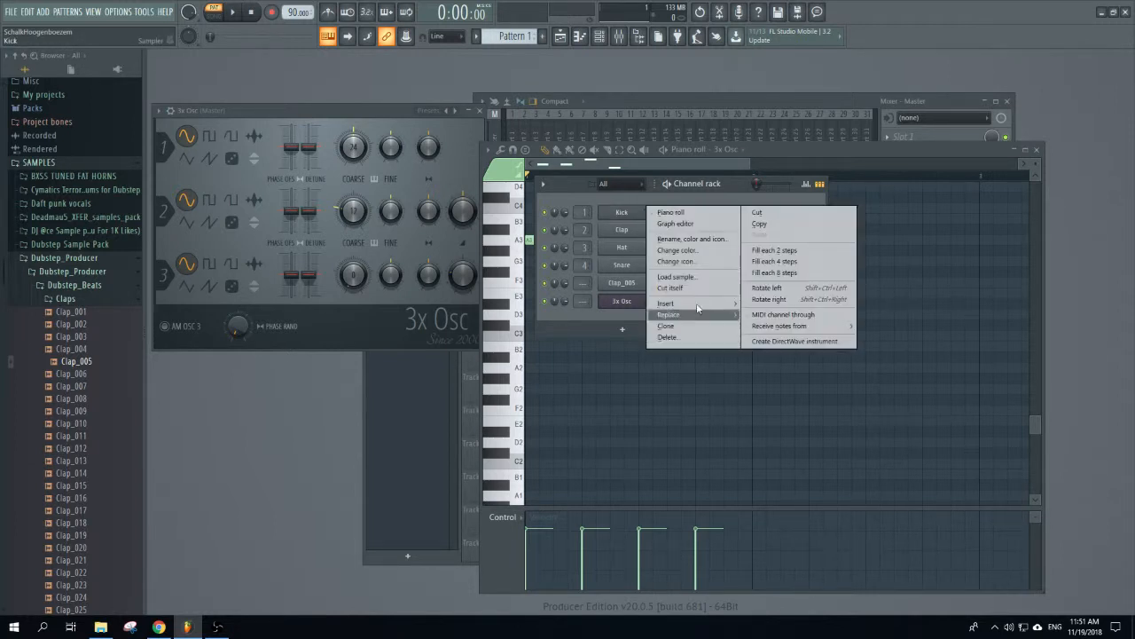
click(710, 211)
scroll(638, 345, up, 5)
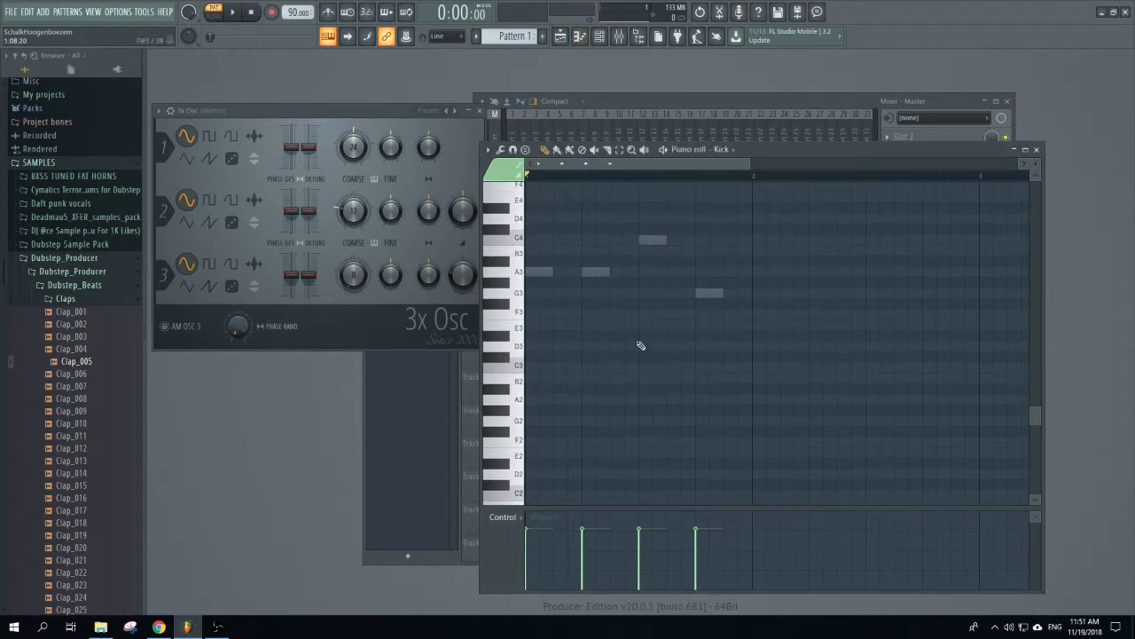
scroll(640, 345, up, 3)
scroll(589, 438, up, 3)
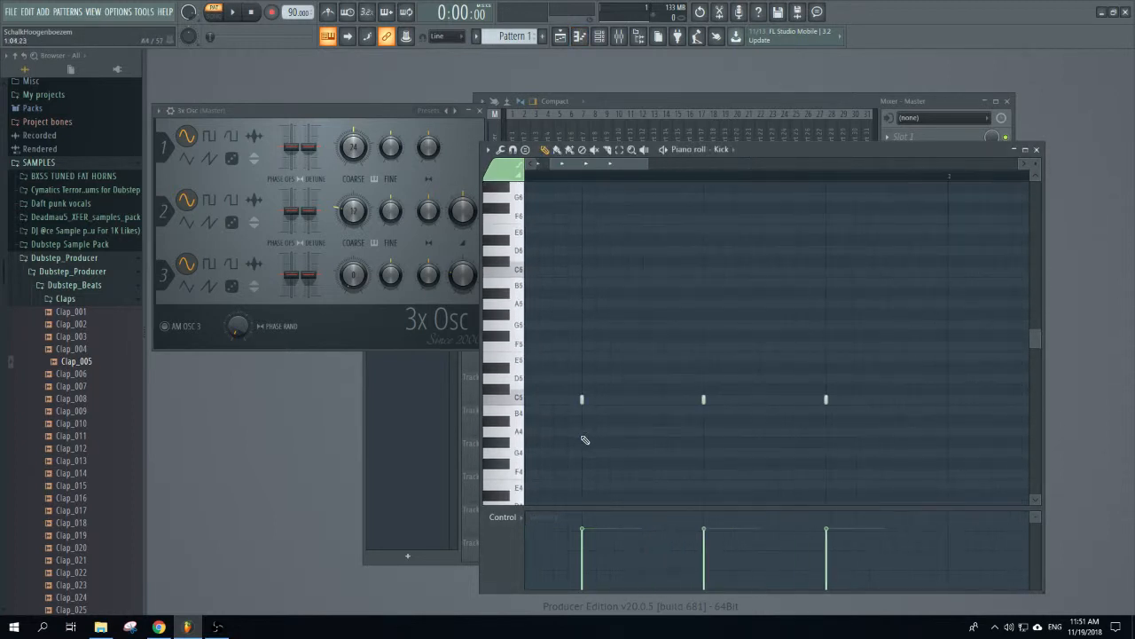
click(607, 149)
drag(596, 164, 572, 165)
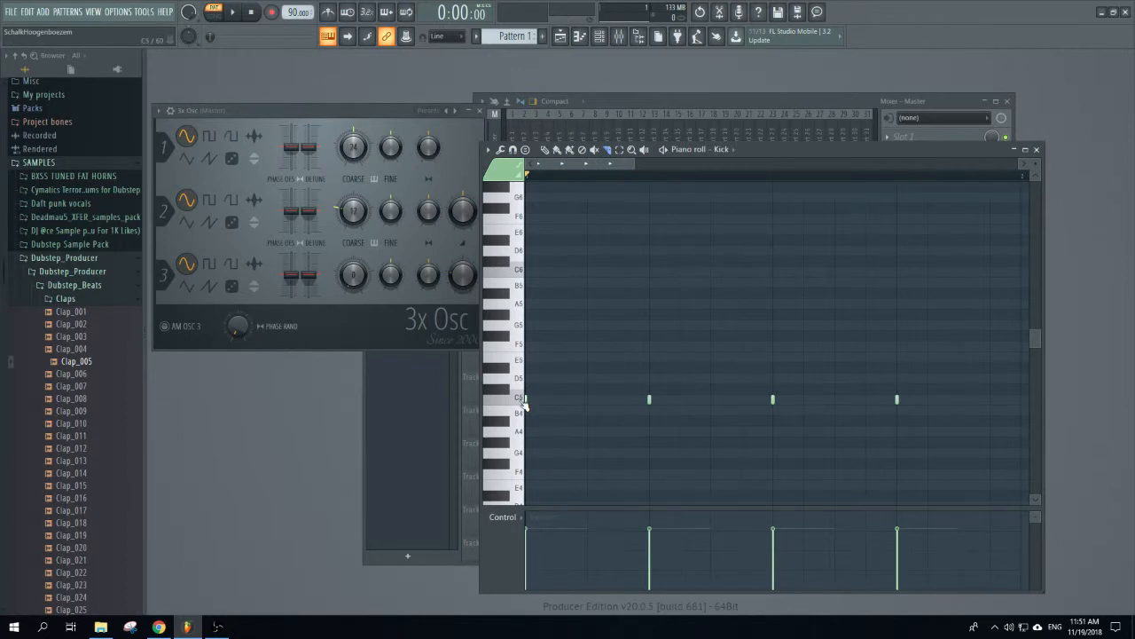
- Open the Kick channel's sampler settings and audition its sample at C5 and higher pitches on the Piano roll keyboard
click(599, 37)
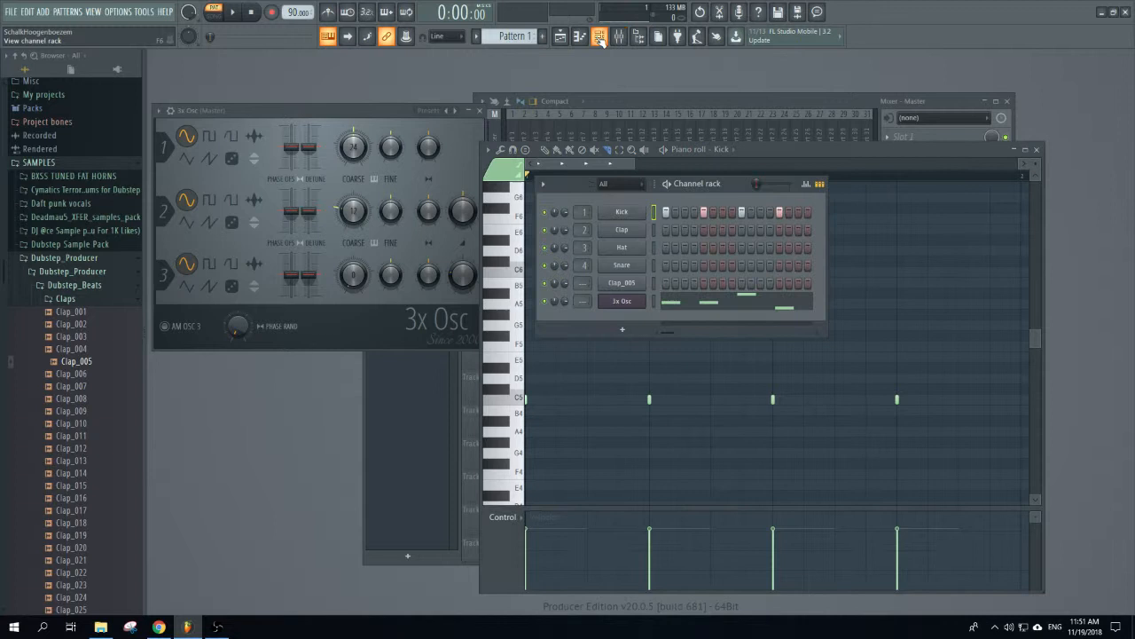
click(640, 215)
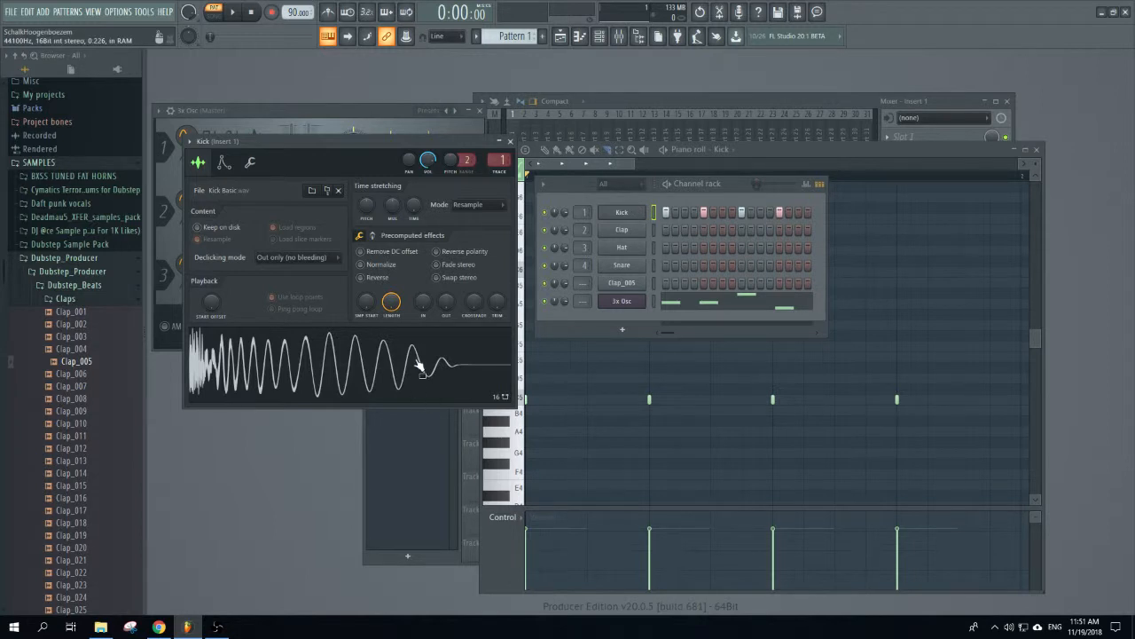
click(521, 403)
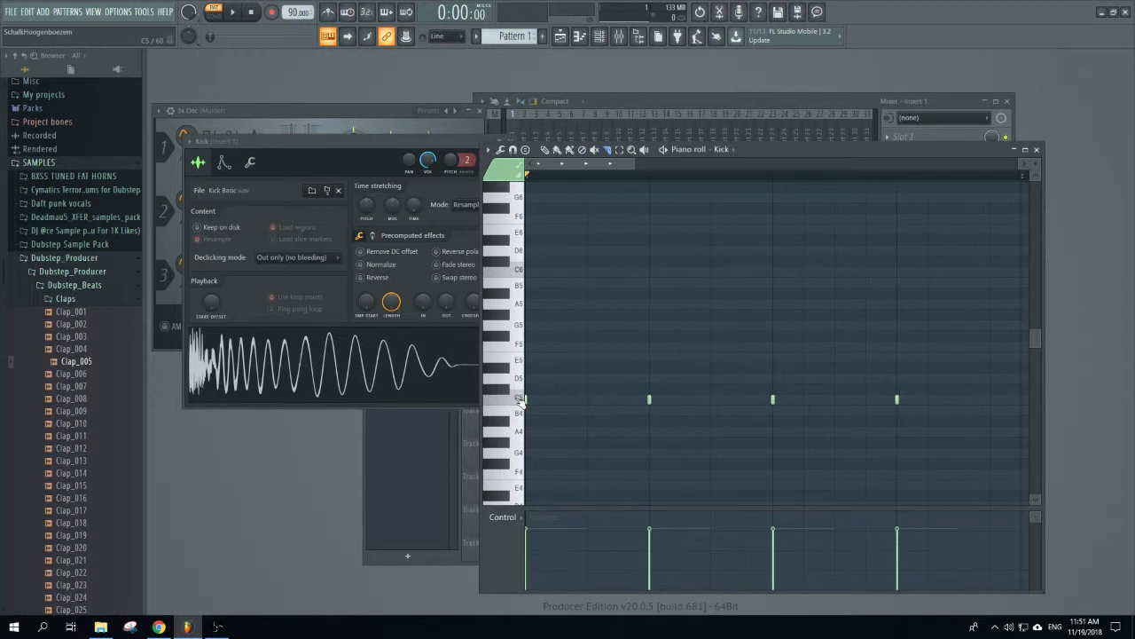
click(520, 252)
mouse_move(521, 284)
mouse_down()
mouse_move(522, 366)
mouse_move(521, 264)
mouse_up()
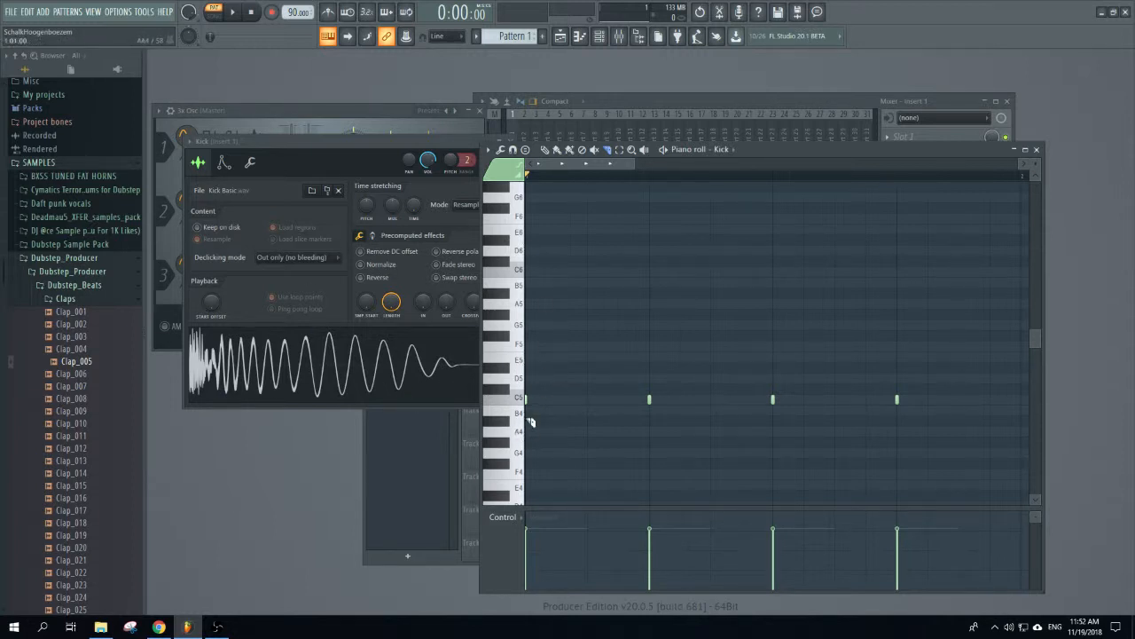
click(527, 504)
- Delete all Kick notes in the Piano roll and bring up the Channel rack to check its emptied steps
click(600, 35)
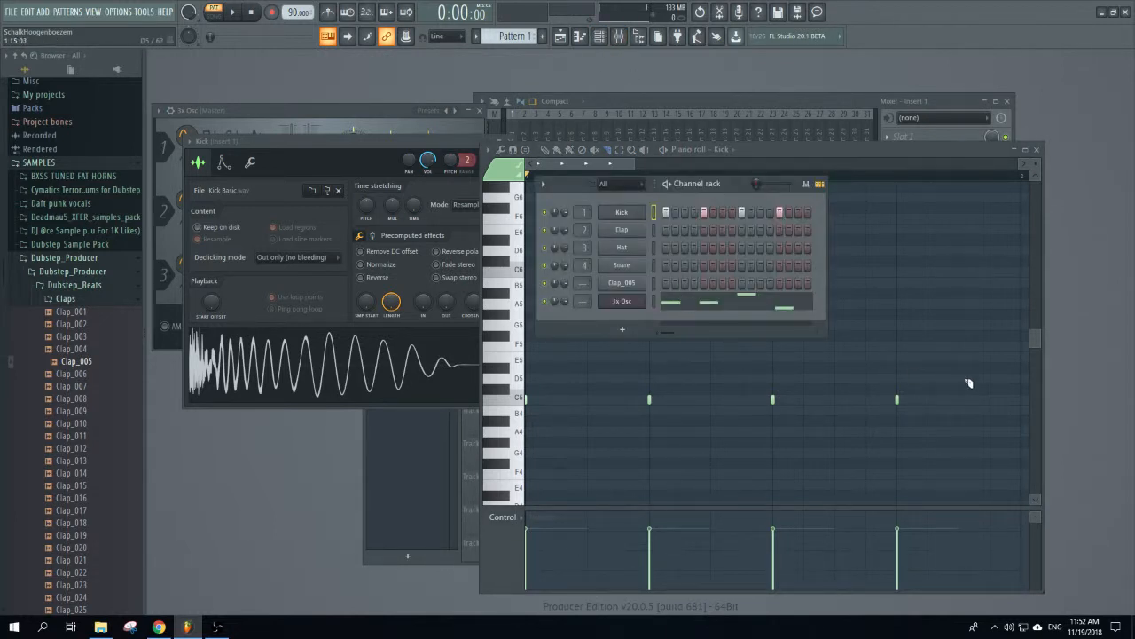
drag(947, 373, 479, 448)
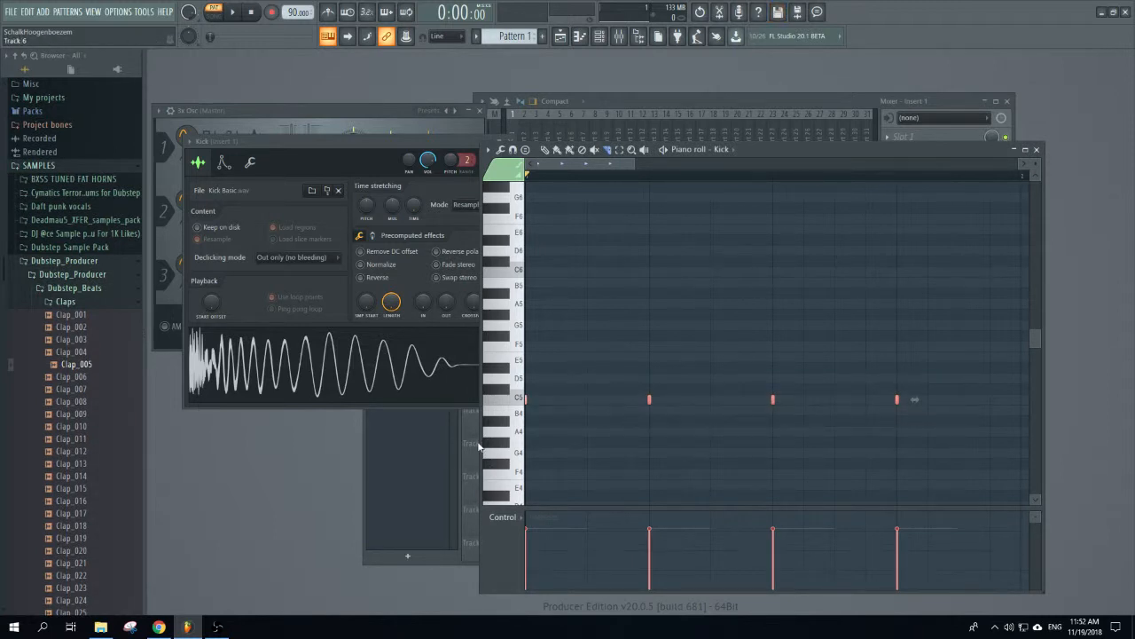
key(Delete)
click(600, 35)
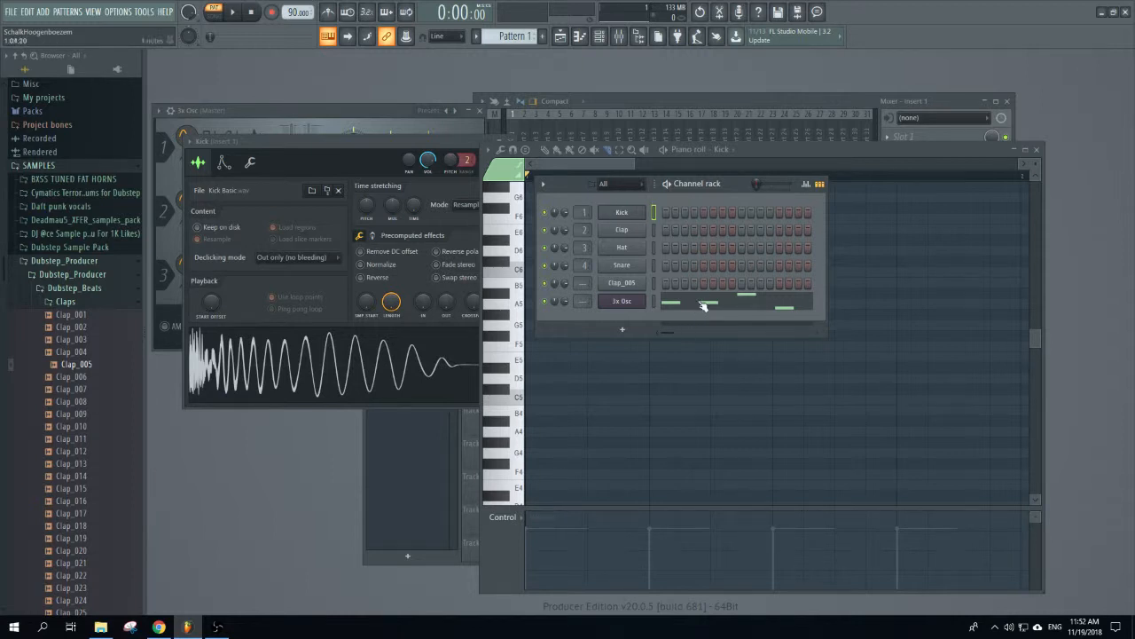
- Open the empty Kick channel in the Piano roll from the Channel rack
right_click(656, 211)
click(680, 213)
right_click(656, 213)
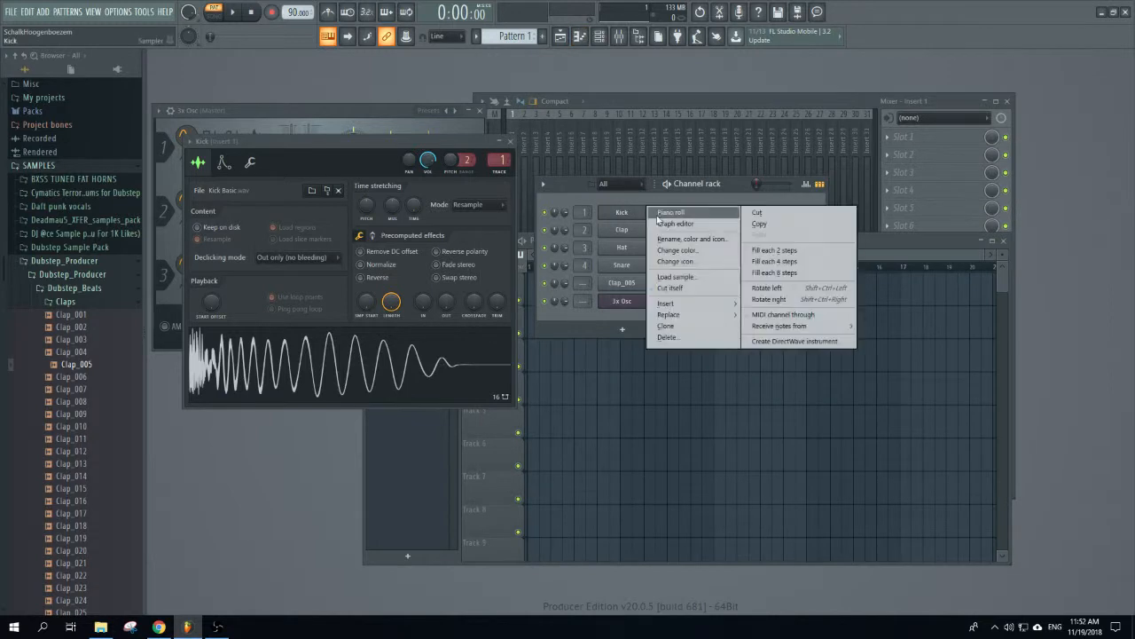
click(671, 212)
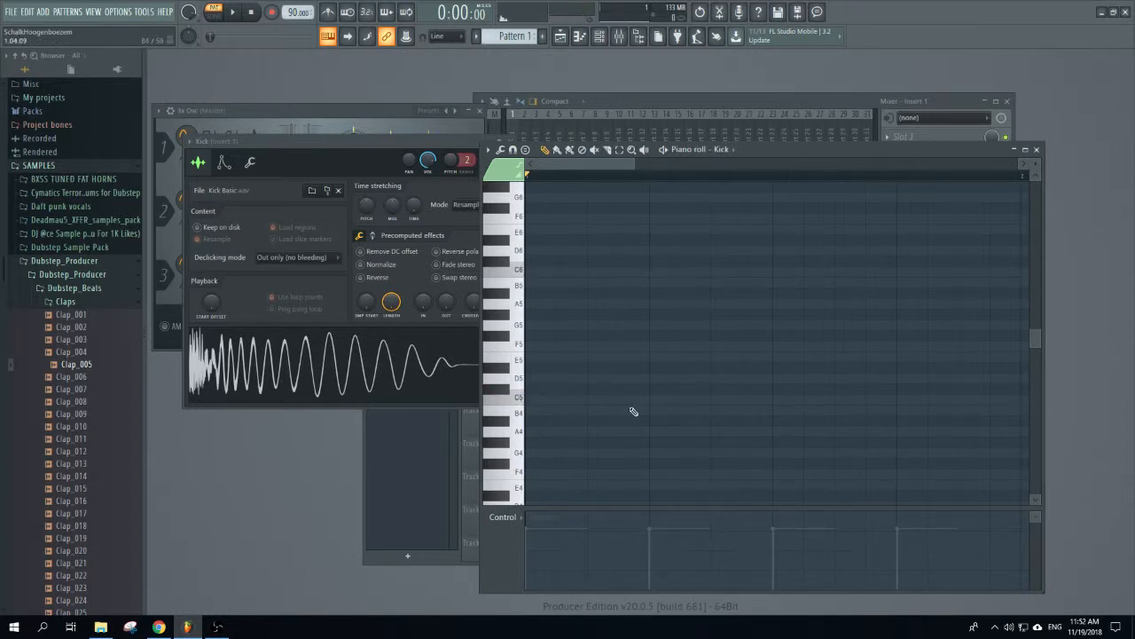
- Place one-step C5 notes for Kick on beats 1, 2, 3 and 4 of the first bar
scroll(570, 372, down, 2)
click(547, 369)
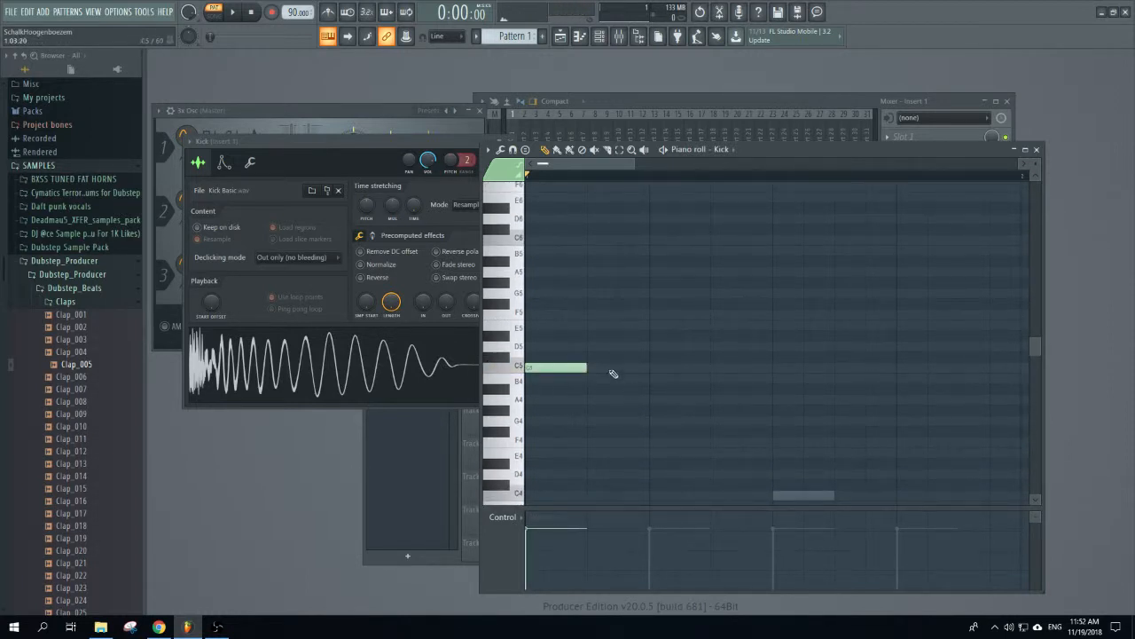
drag(585, 367, 544, 379)
click(658, 367)
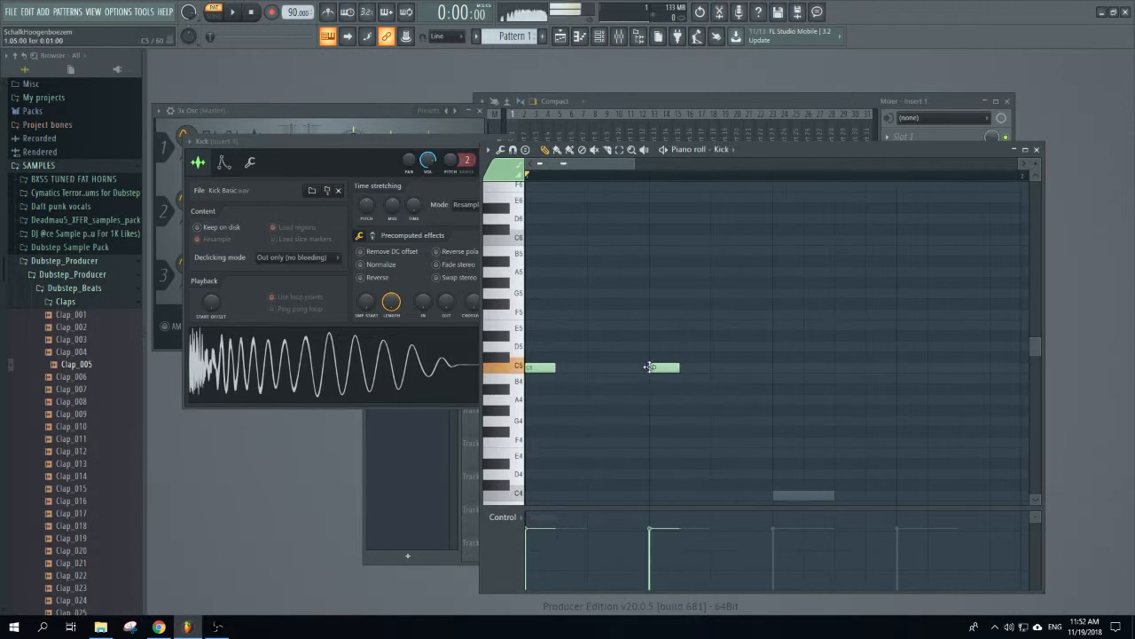
click(780, 368)
click(901, 367)
- Play and stop the pattern, and bring up the Channel rack to view the Kick's note preview
key(space)
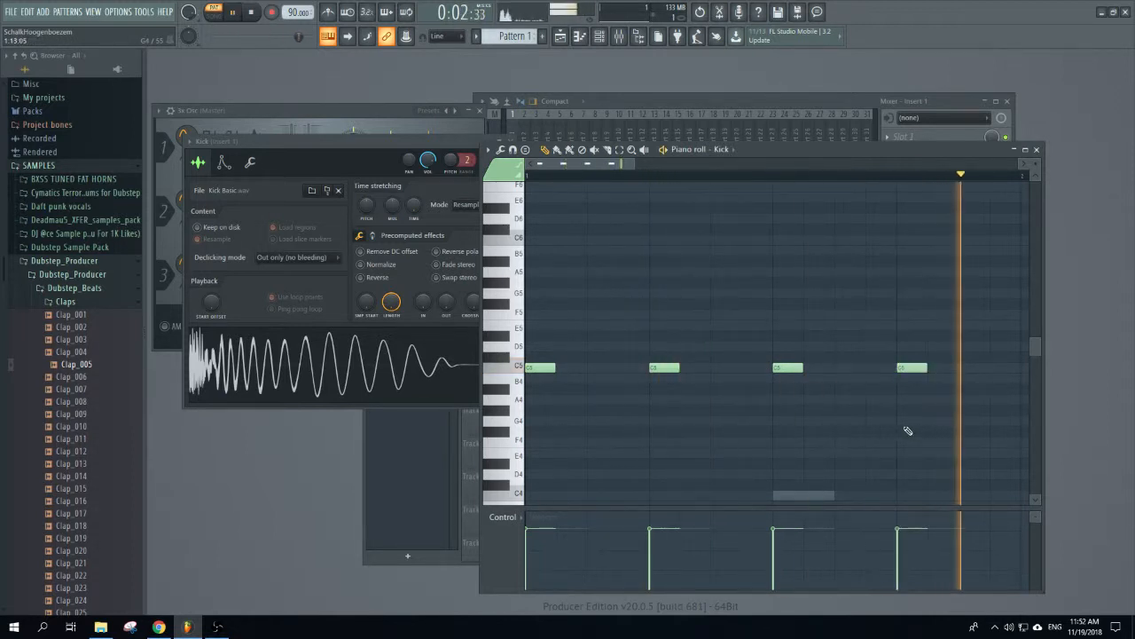
key(space)
click(603, 37)
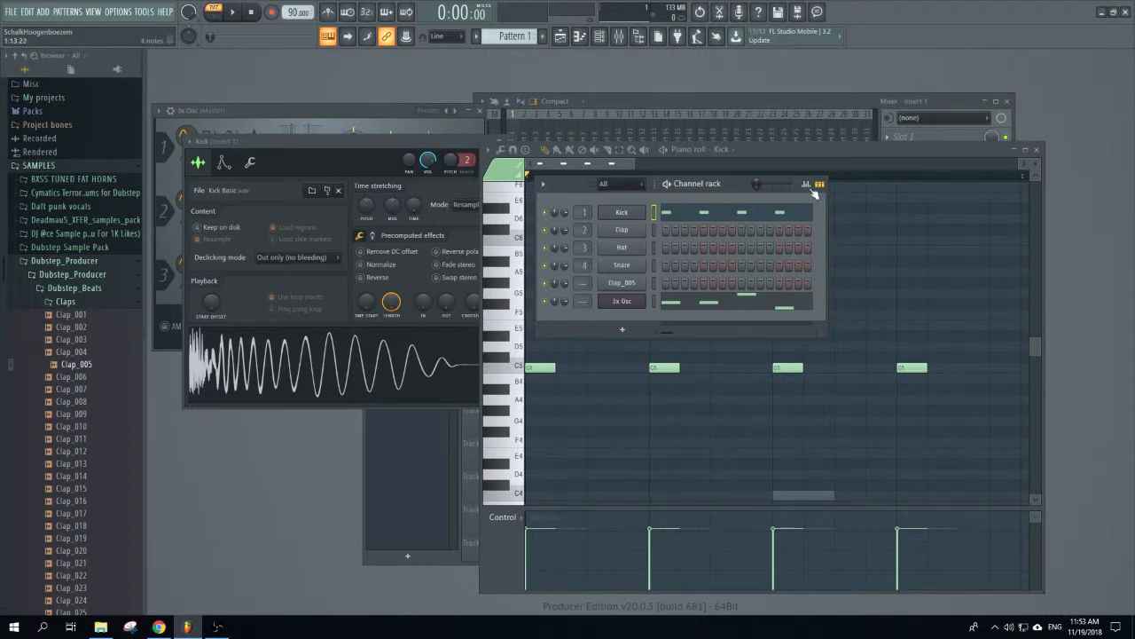
- Examine the Kick notes alongside the ghosted 3x Osc melody over several bars, and close the Piano roll
click(824, 147)
scroll(729, 368, down, 3)
scroll(729, 369, up, 4)
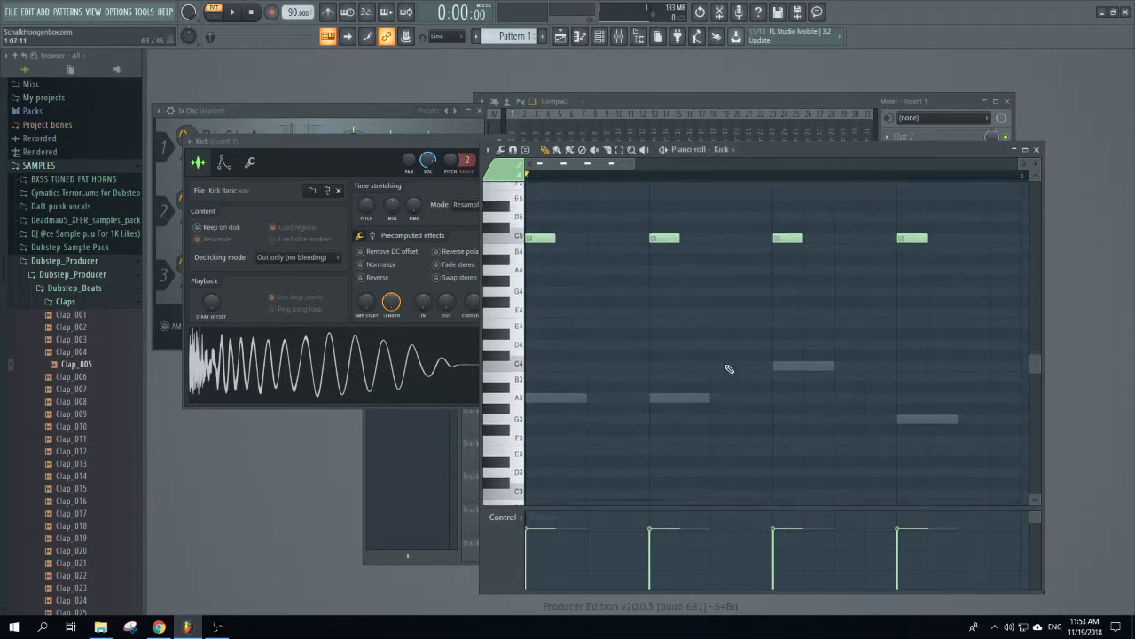
drag(633, 163, 1020, 242)
scroll(869, 329, down, 2)
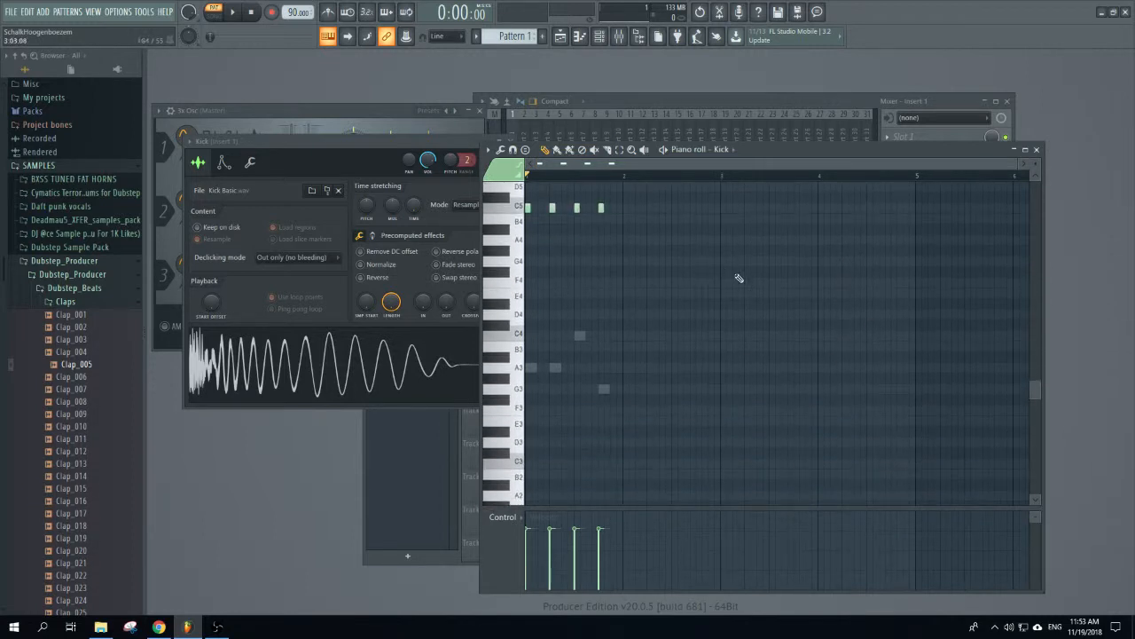
scroll(661, 269, up, 1)
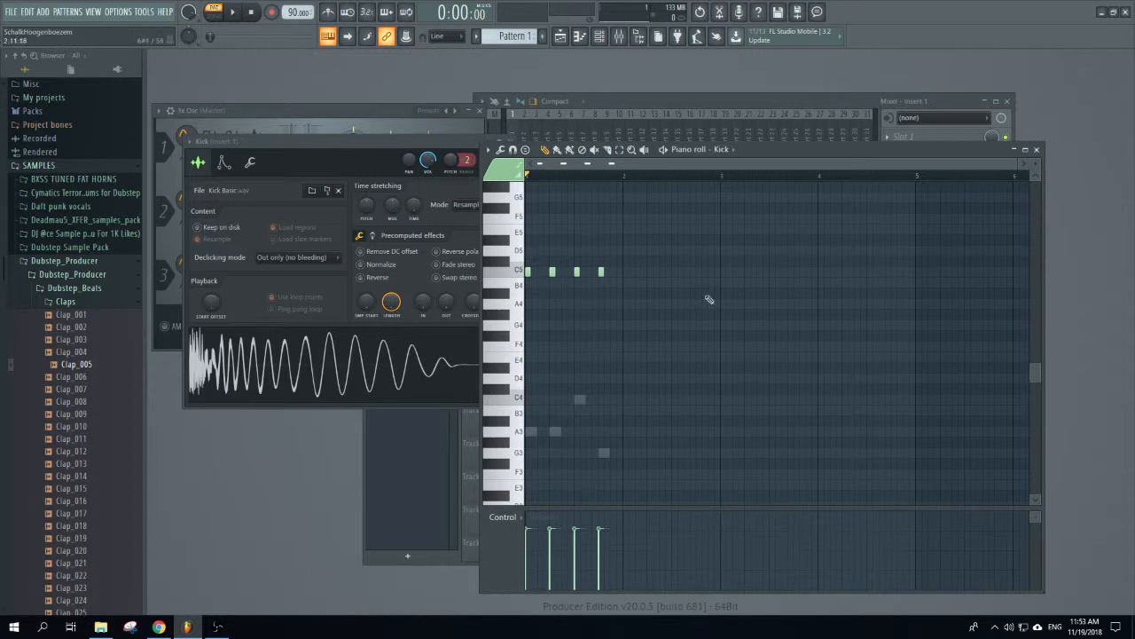
click(1036, 149)
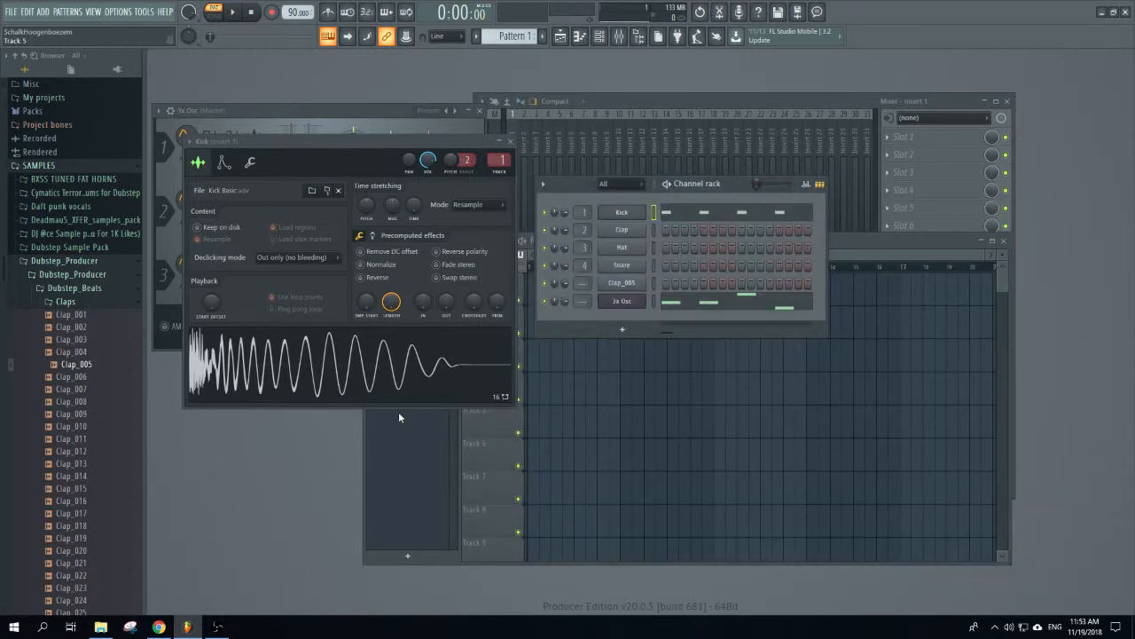
click(217, 626)
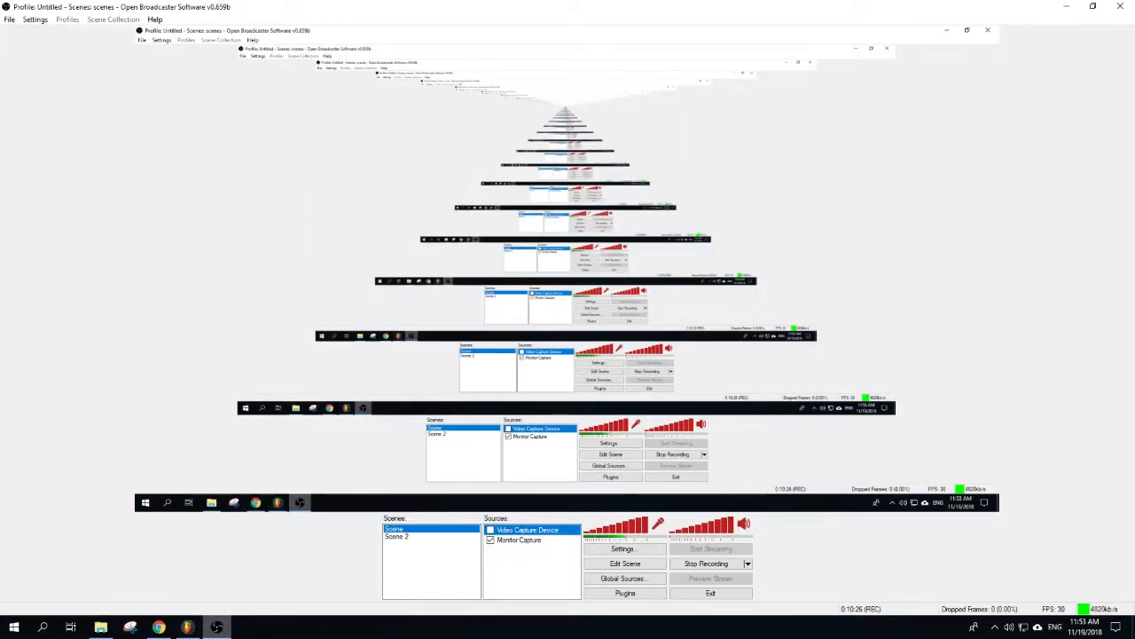
click(217, 626)
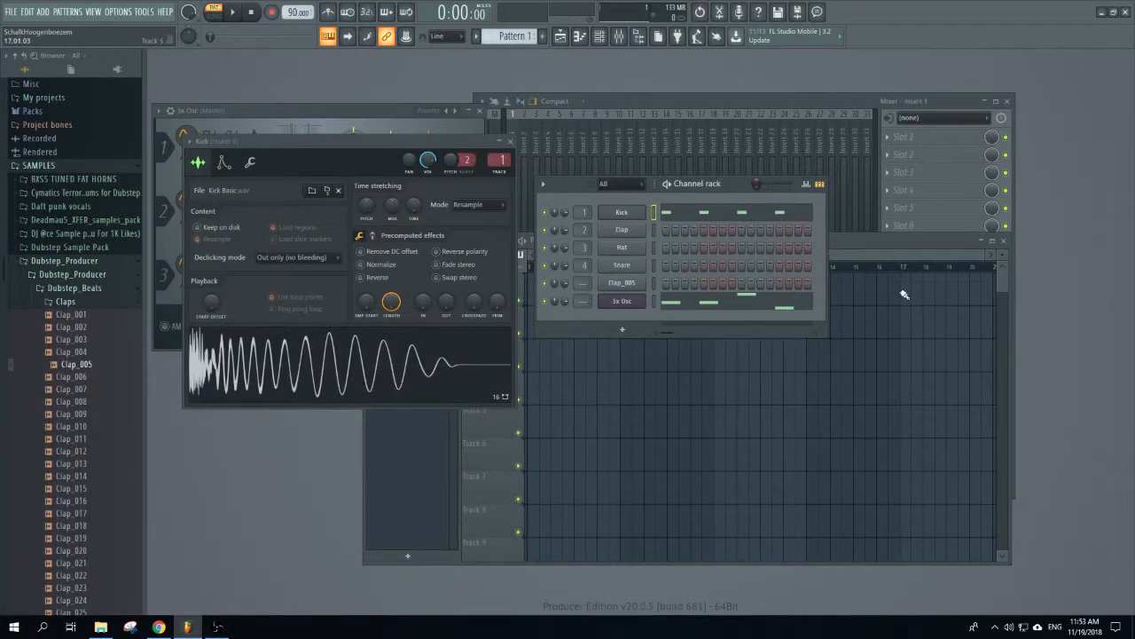
- Bring the Playlist in front of the Channel rack and reposition its window higher in the workspace
click(891, 243)
mouse_move(883, 240)
mouse_down()
mouse_move(738, 233)
mouse_move(954, 232)
mouse_move(873, 256)
mouse_up()
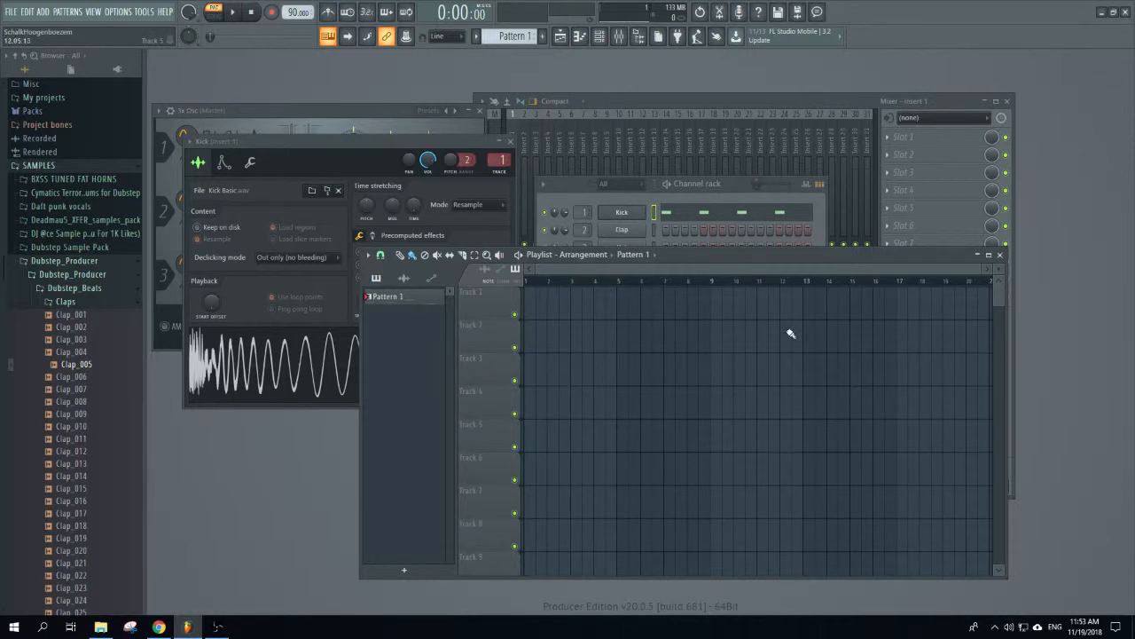
click(730, 181)
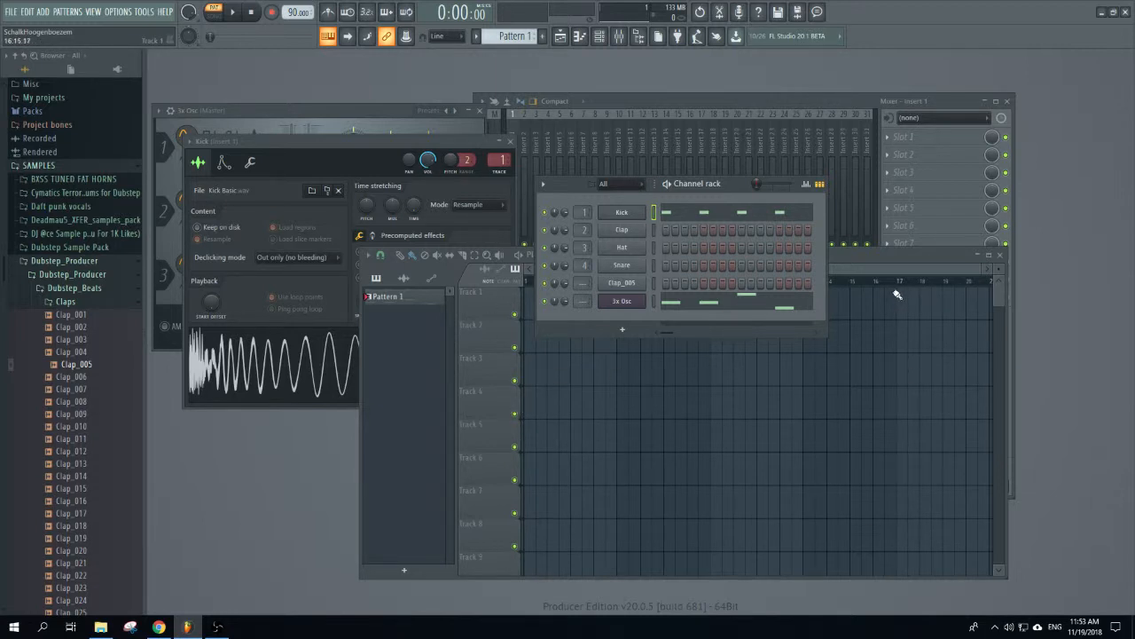
click(882, 256)
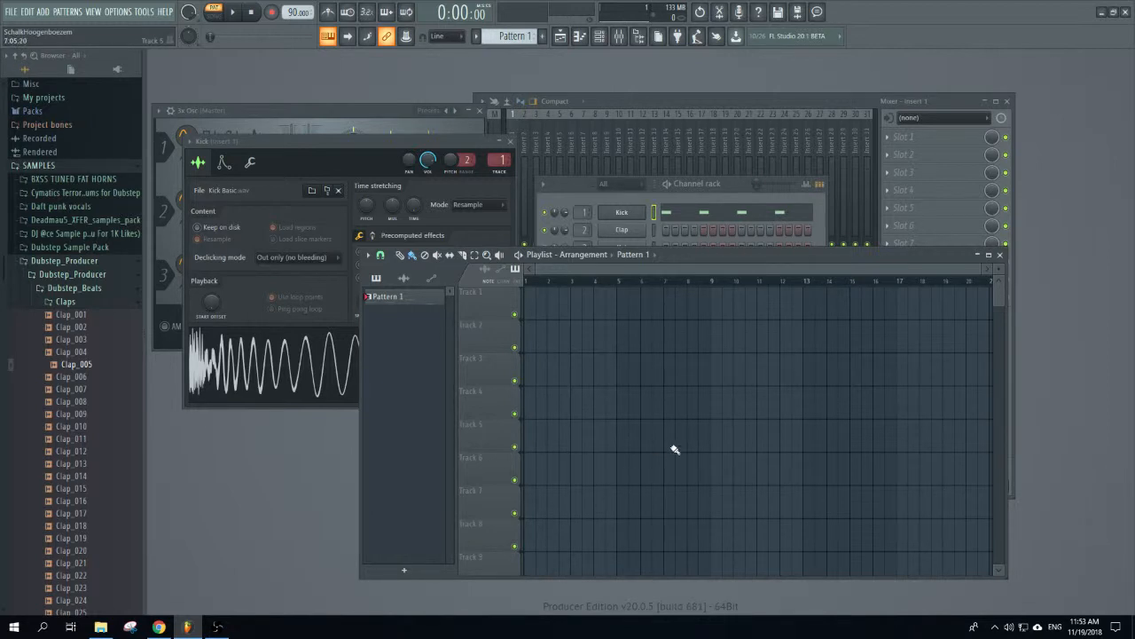
drag(710, 254, 726, 175)
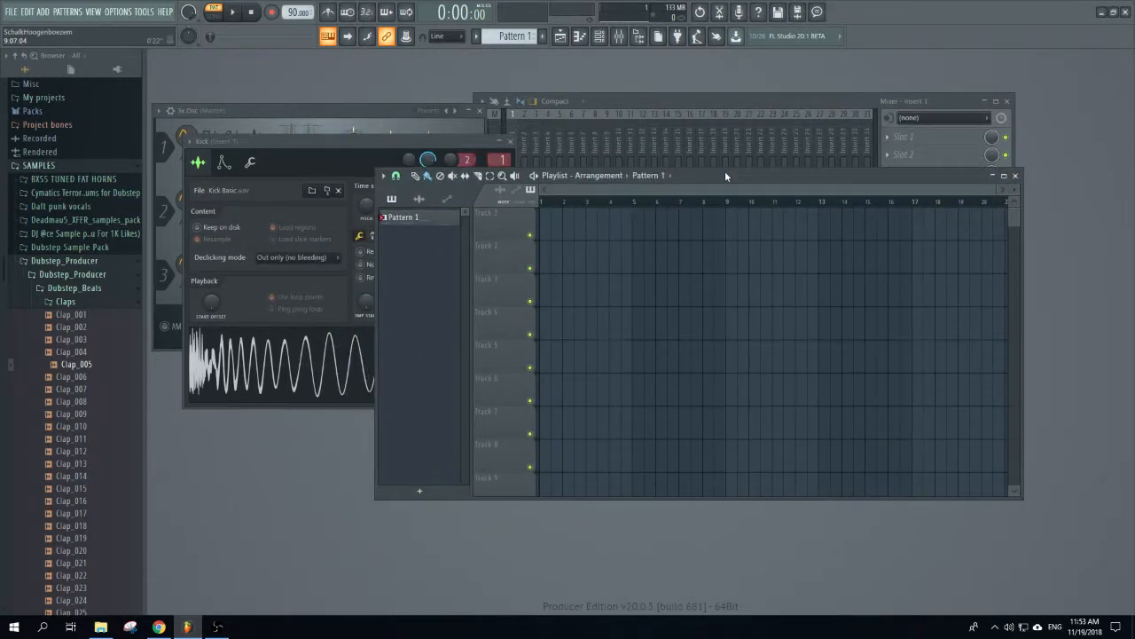